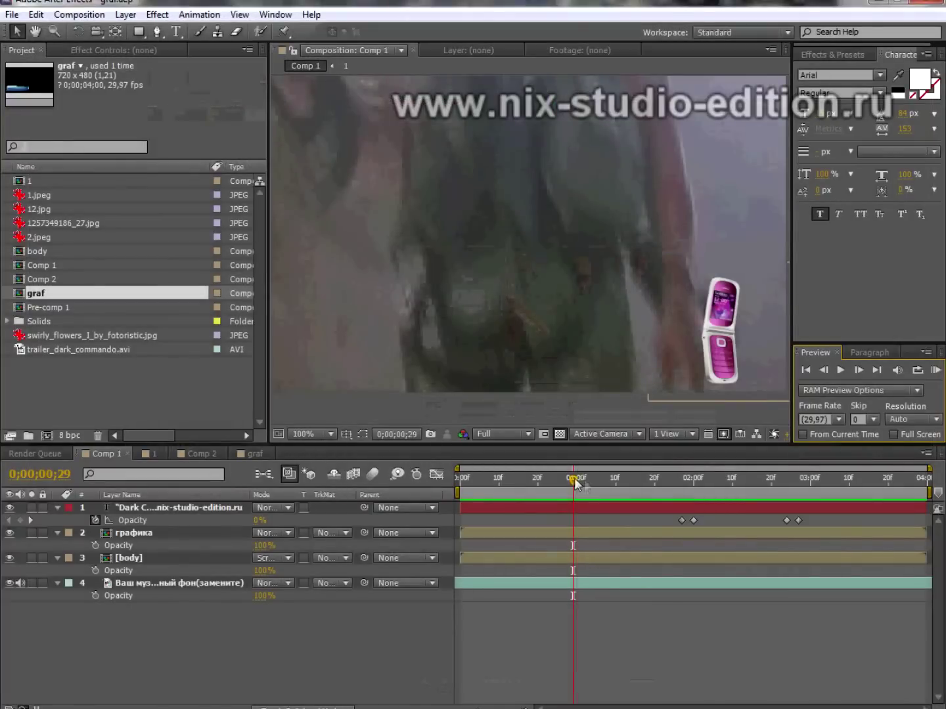
Scrub the Comp 1 timeline to preview the Dark Commando title card at a later frame
drag(574, 478, 762, 493)
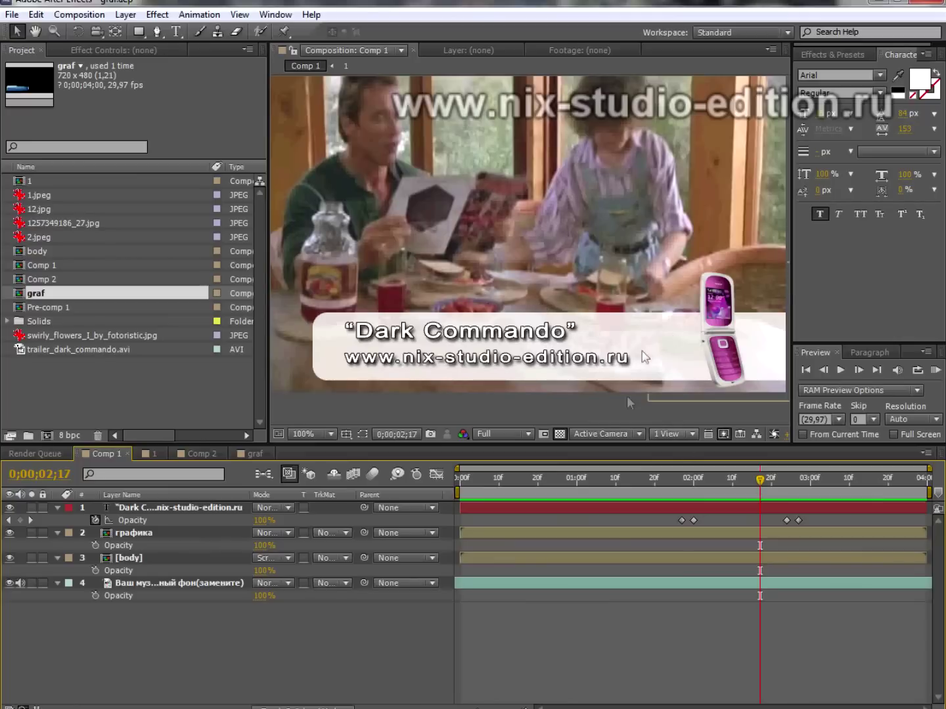
Switch to Comp 2 and scrub the playhead to just before the title appears
click(155, 456)
click(205, 454)
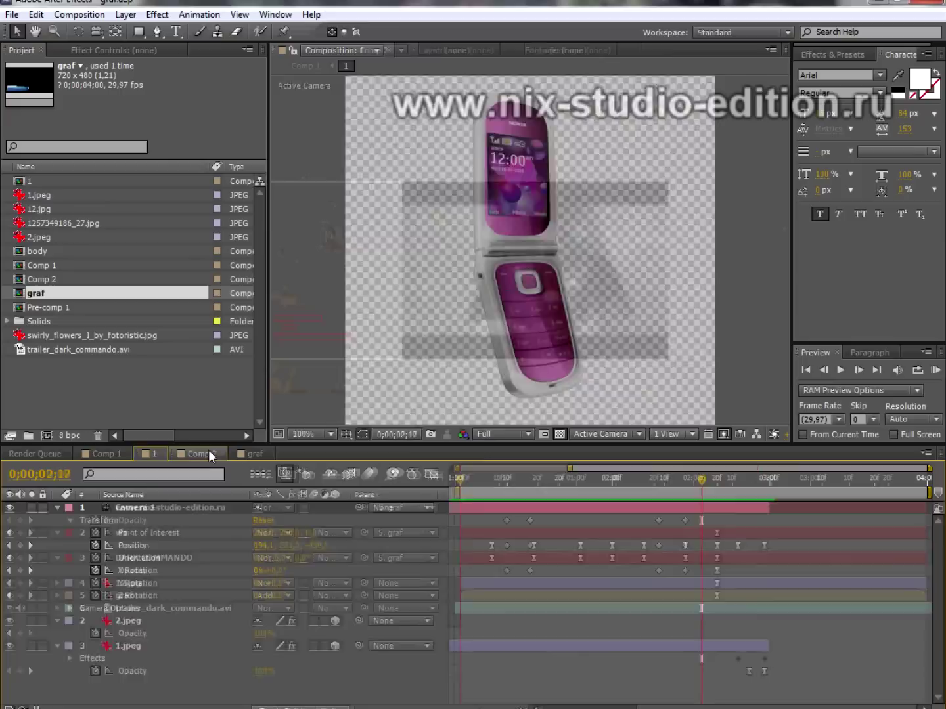
drag(462, 477, 568, 491)
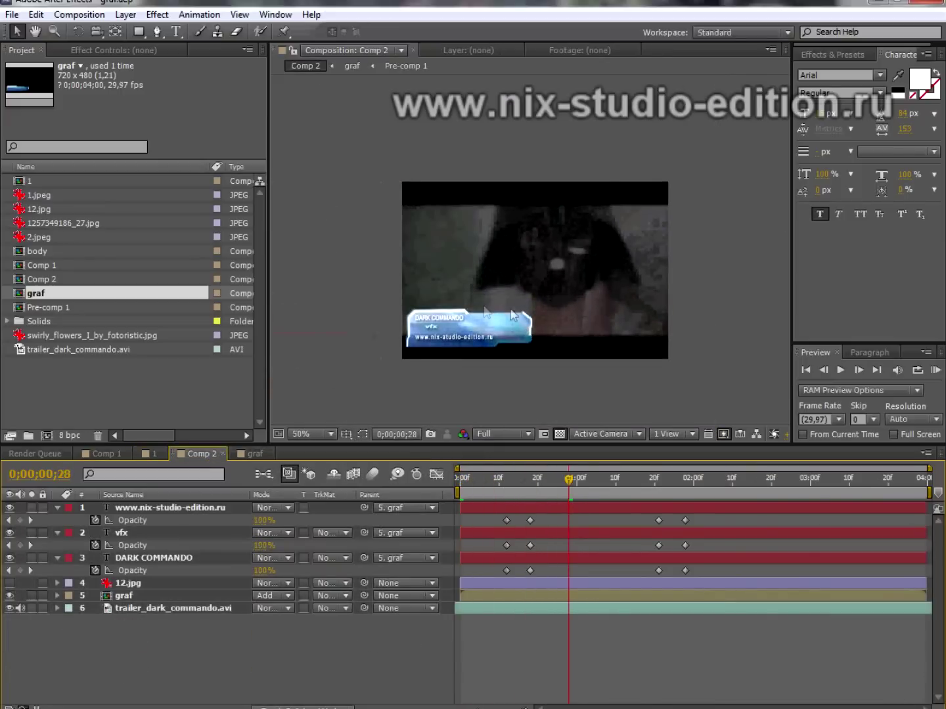
scroll(478, 320, up, 1)
scroll(476, 302, up, 1)
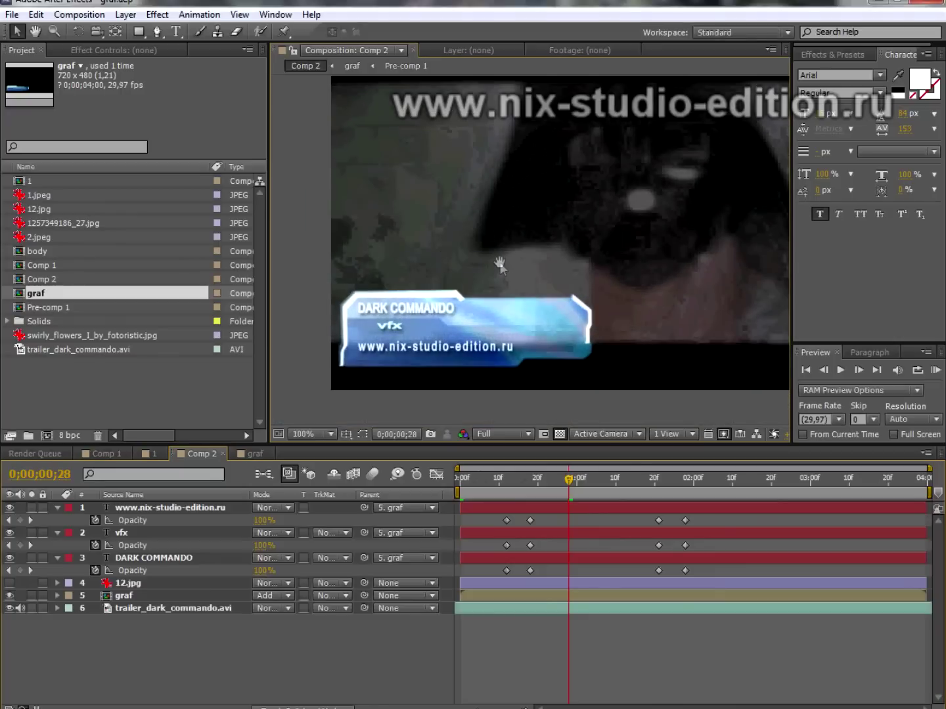
mouse_move(571, 488)
mouse_down()
mouse_move(468, 491)
mouse_move(566, 500)
mouse_up()
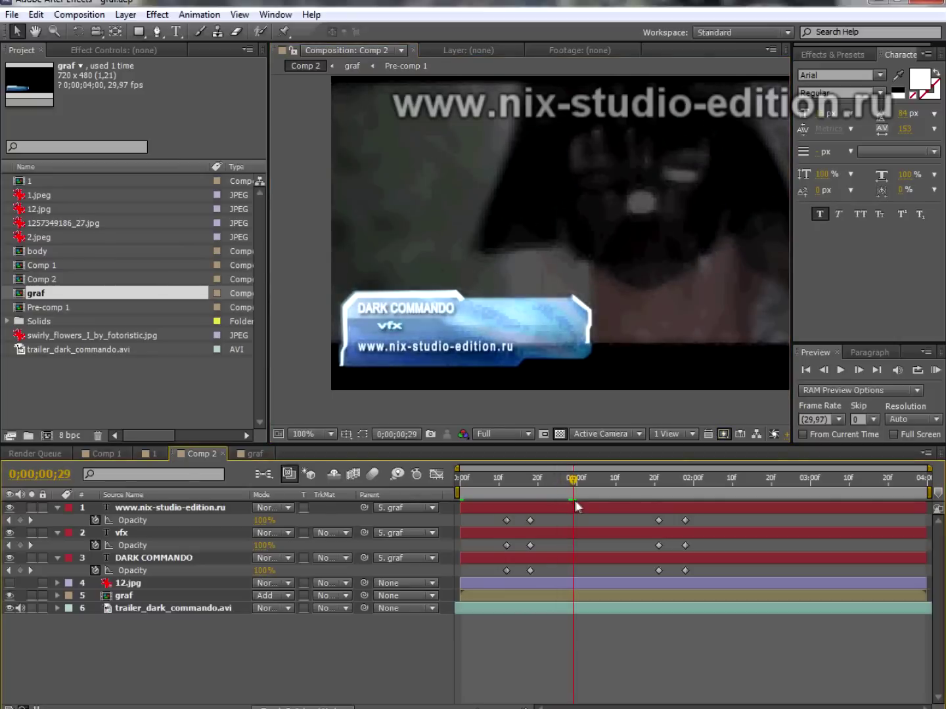
Play the Comp 2 lower-third title animation from the first frame
key(Home)
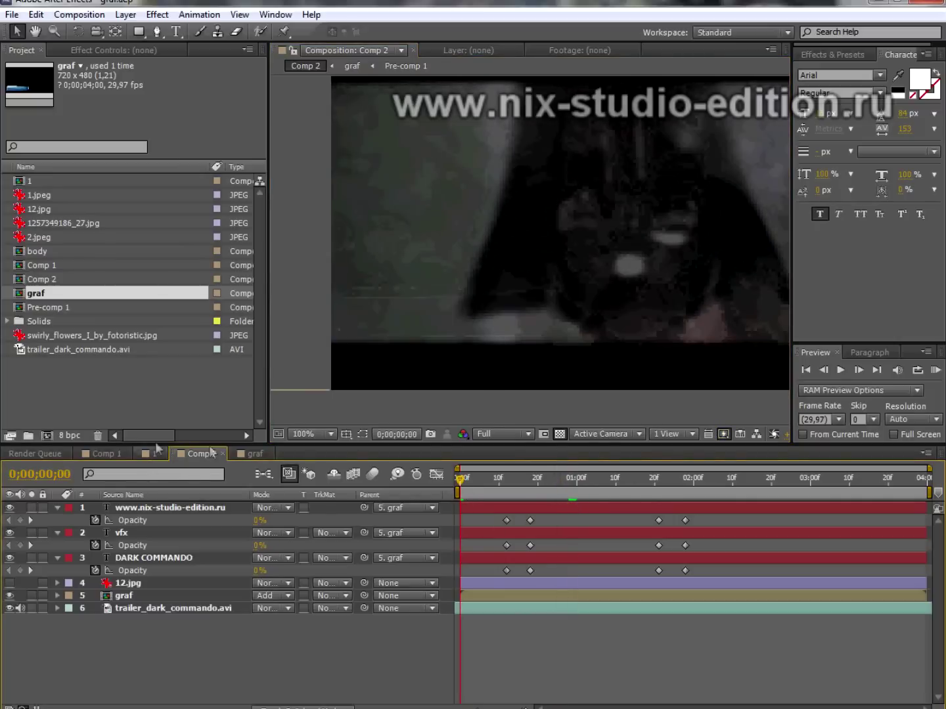
click(146, 452)
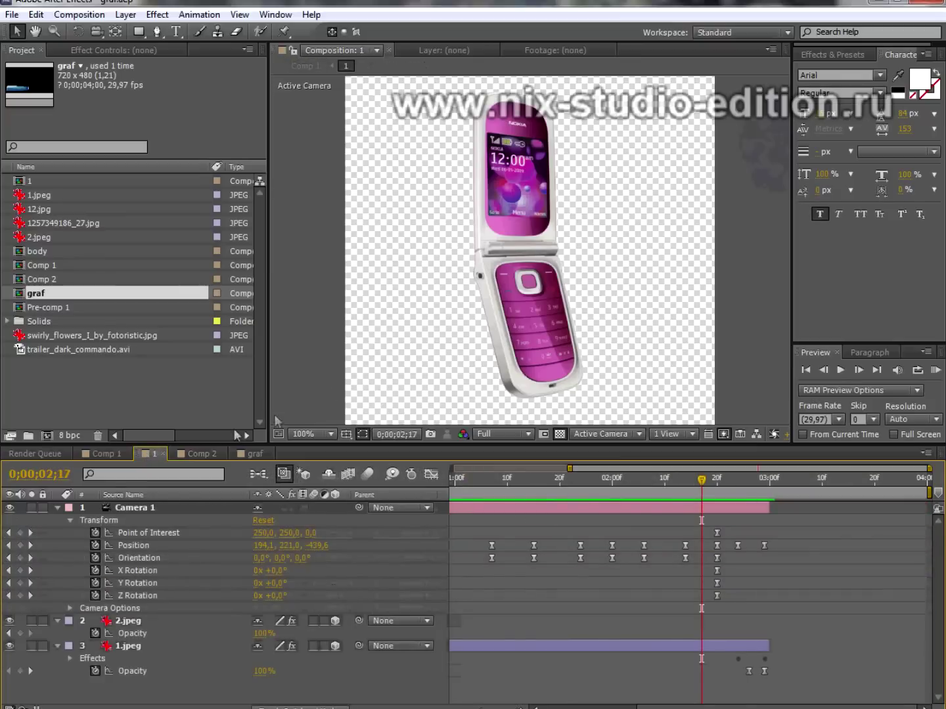
click(205, 453)
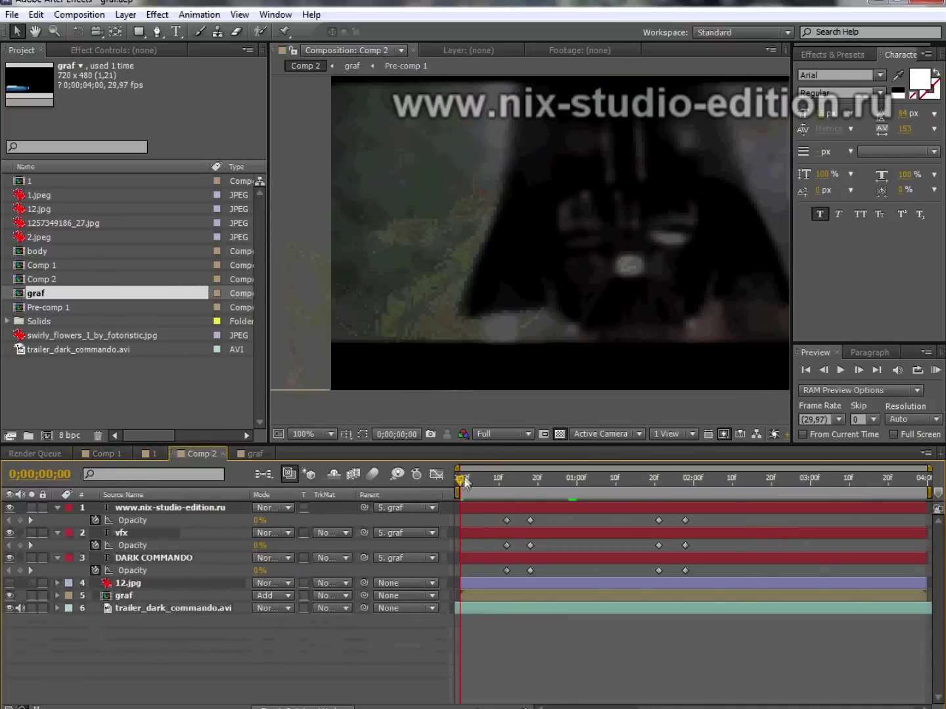
key(space)
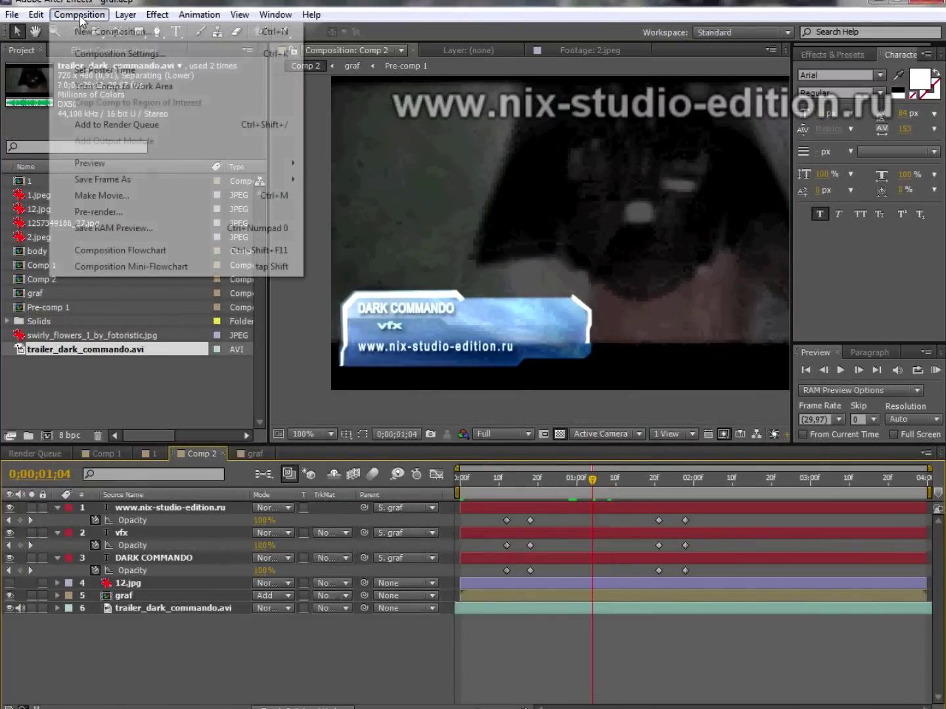
Create a new composition, Comp 3, with default settings and start a new solid layer
click(83, 31)
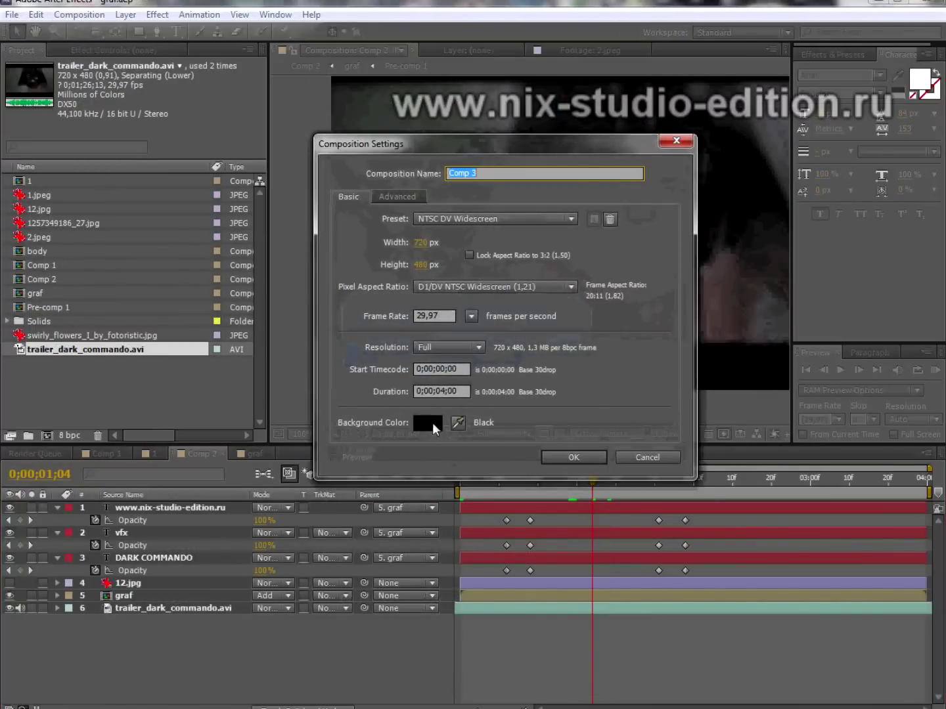
key(Return)
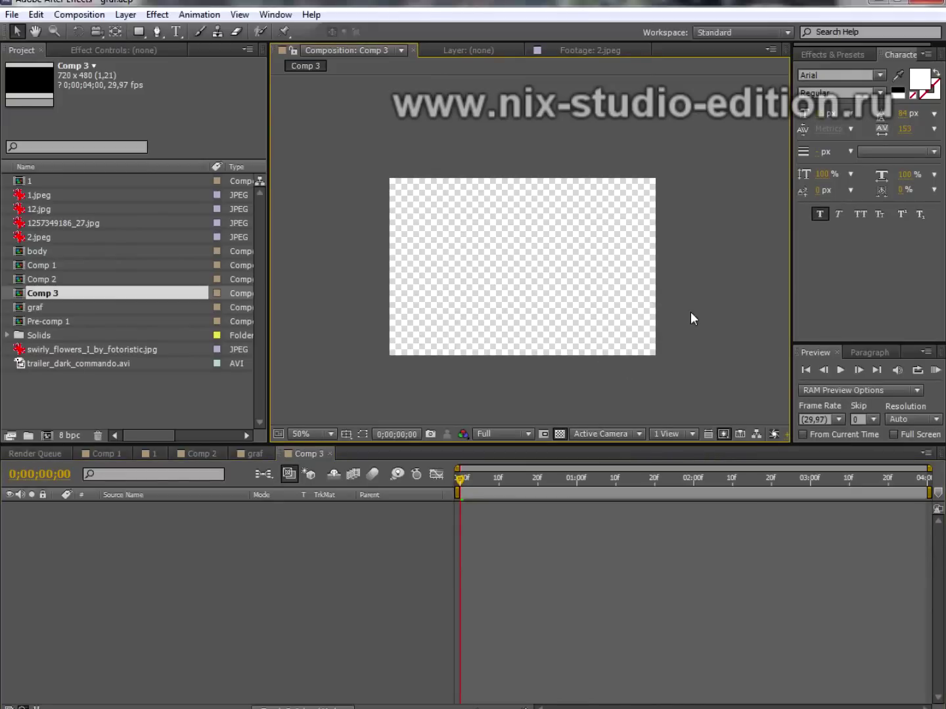
click(125, 14)
mouse_move(129, 35)
click(395, 45)
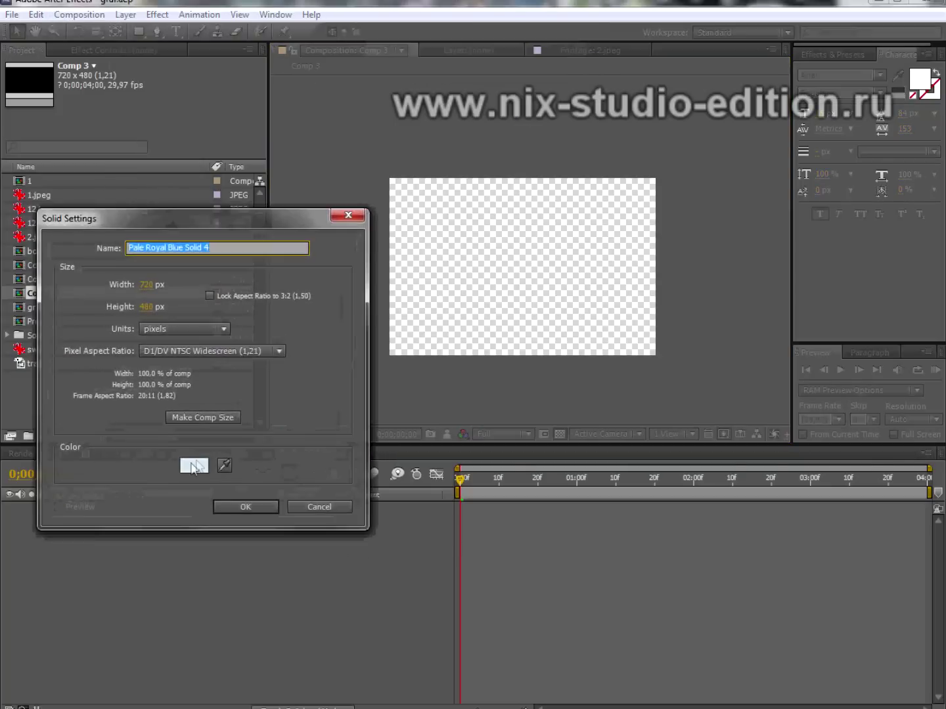
Set the solid colour to light gray D6D6D6 and add it to Comp 3
click(194, 465)
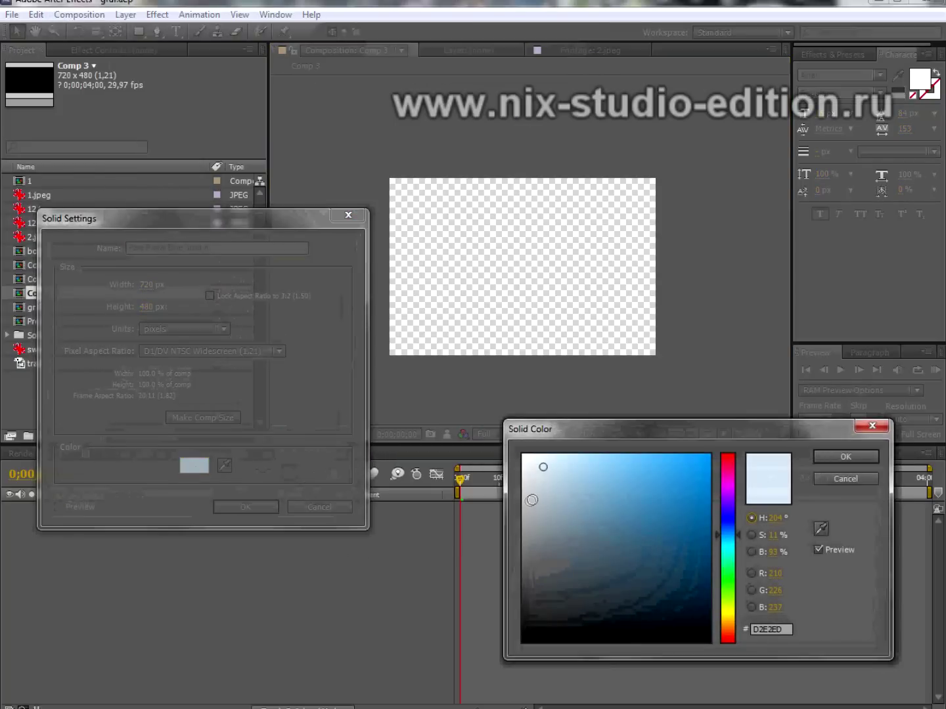
click(535, 504)
click(535, 494)
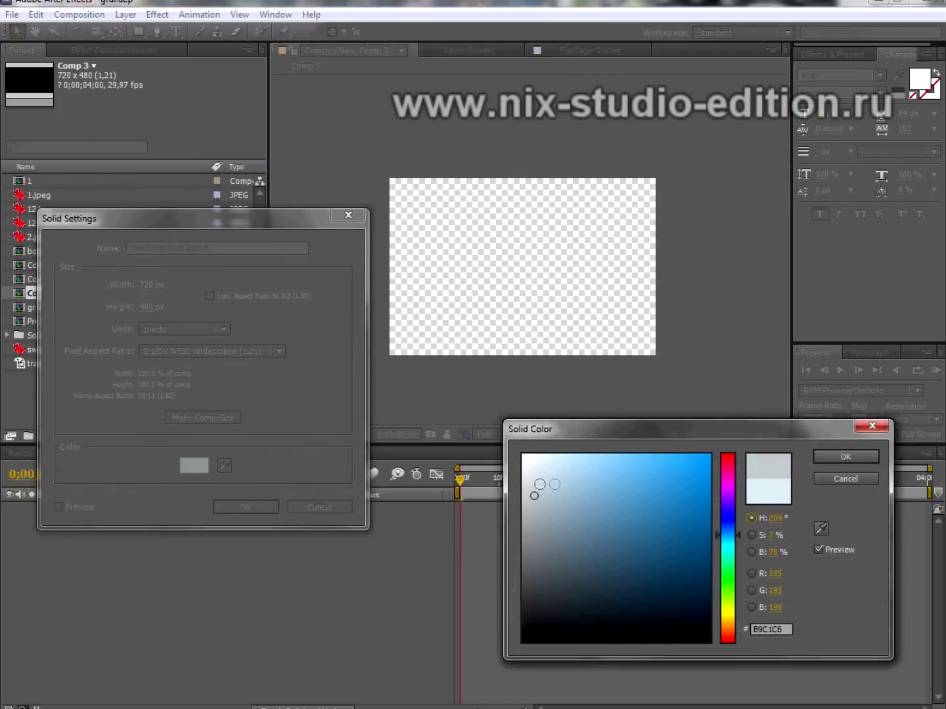
click(522, 484)
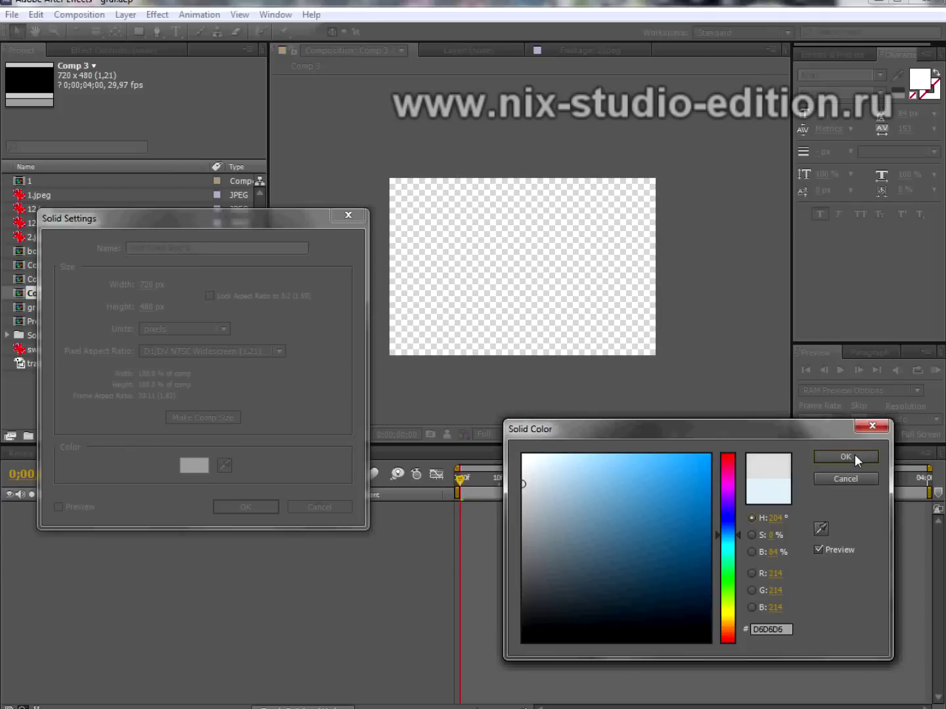
click(846, 457)
click(245, 506)
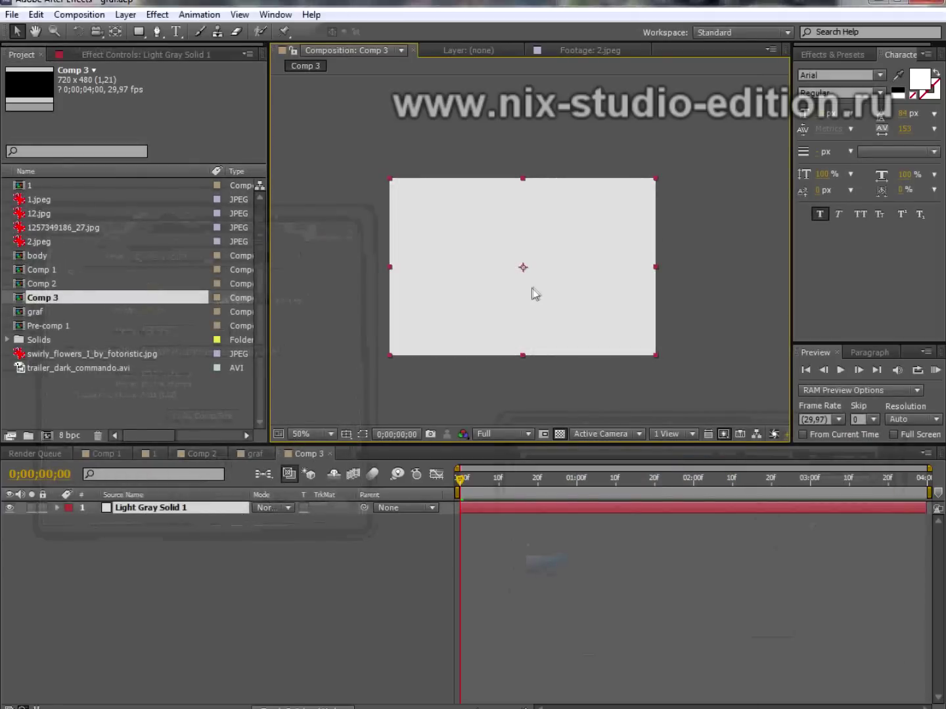
click(140, 33)
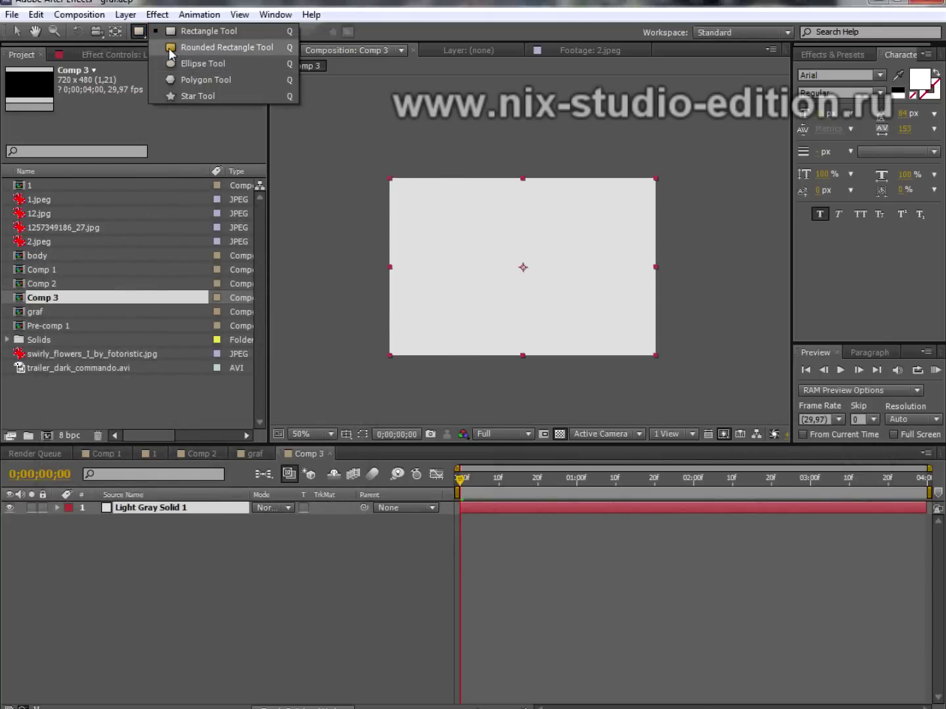
Mask the solid's lower part with a rounded rectangle and pre-compose it as fontexta
click(231, 48)
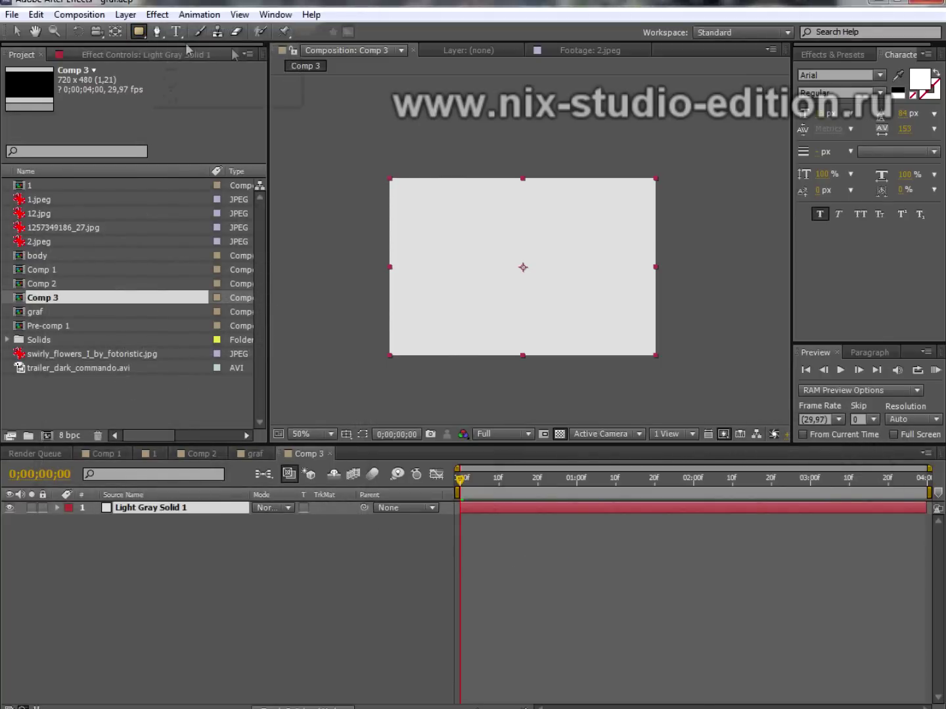
drag(663, 308, 407, 351)
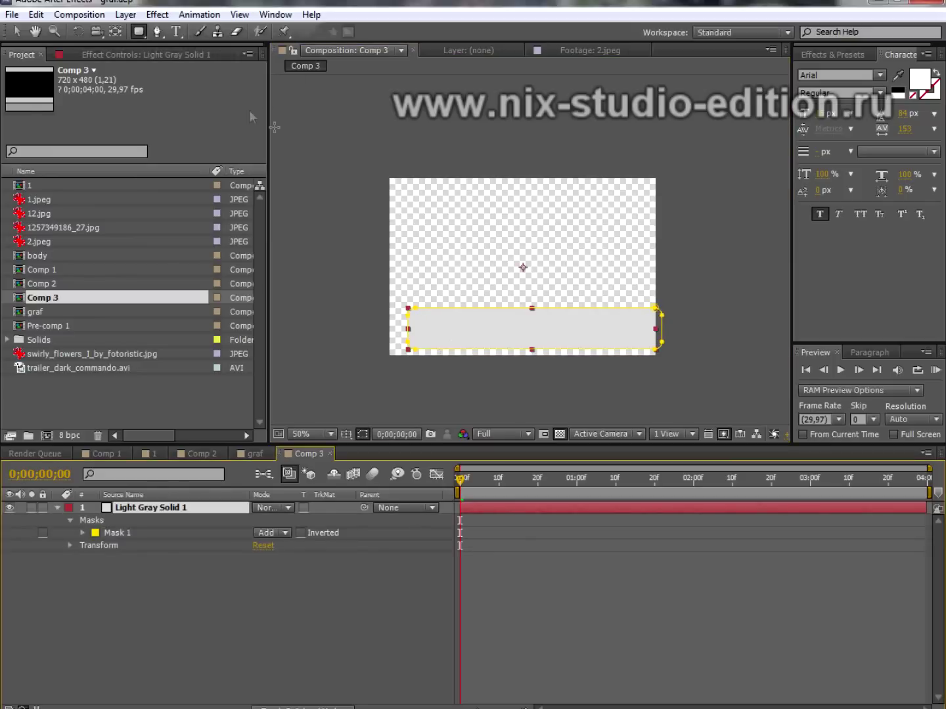
click(126, 14)
click(165, 545)
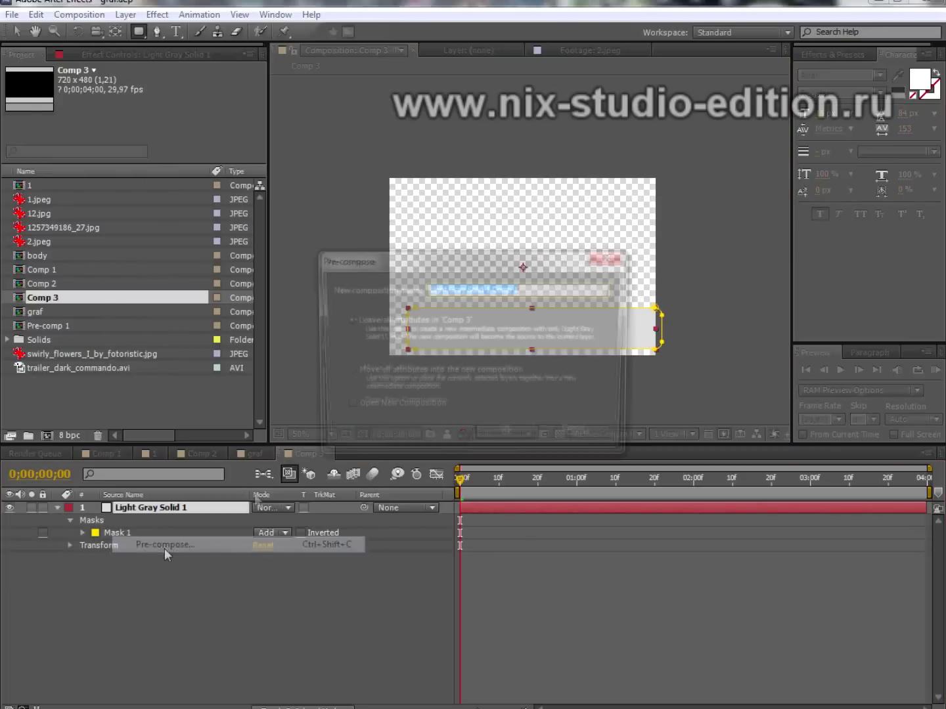
text(font)
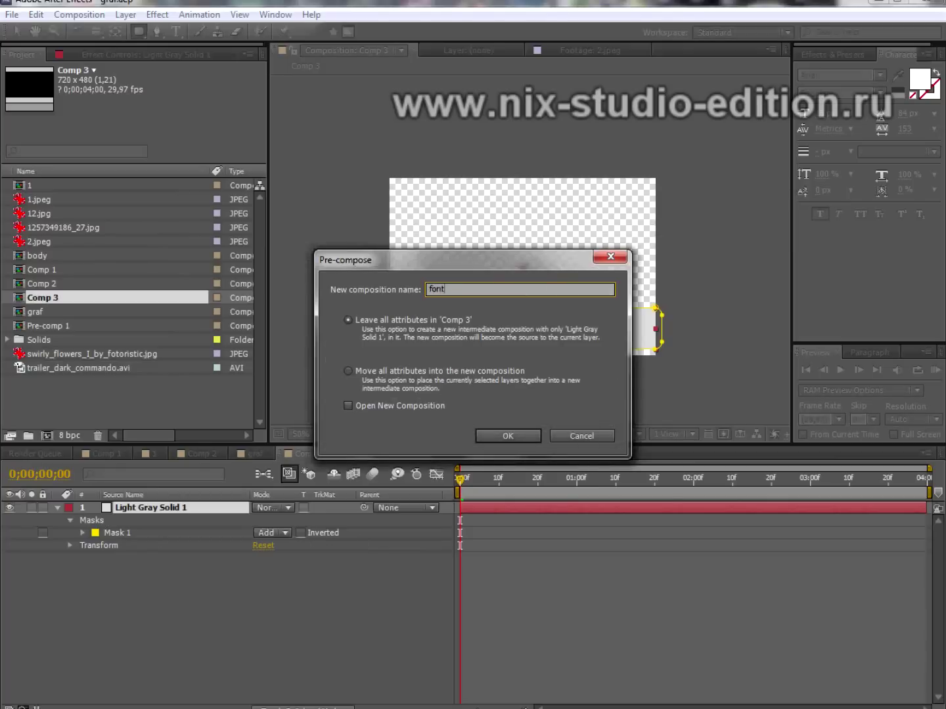
text(a)
key(Return)
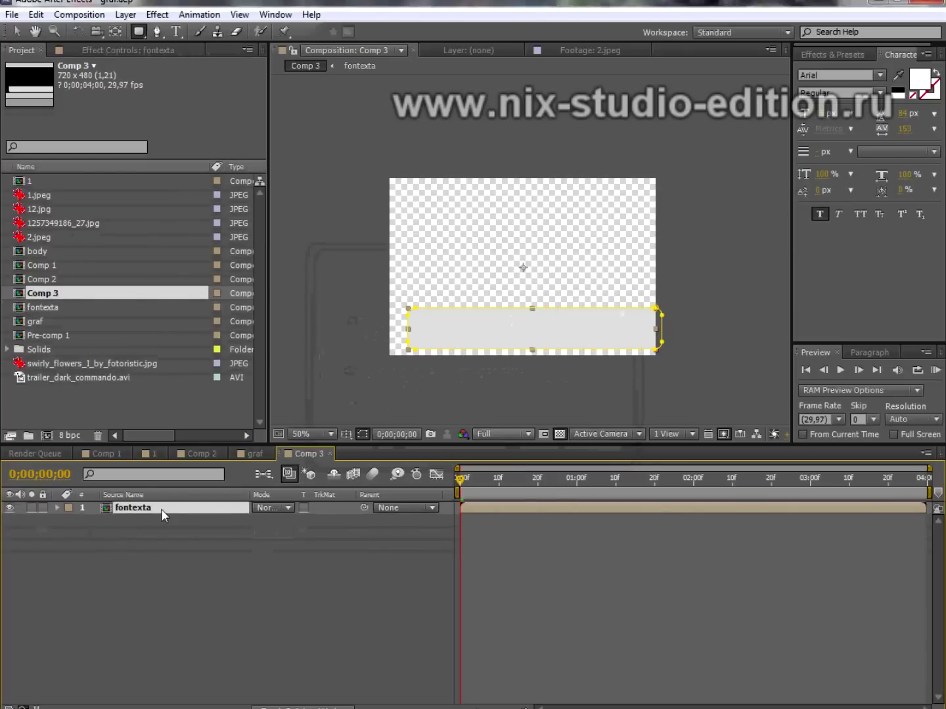
key(v)
key(p)
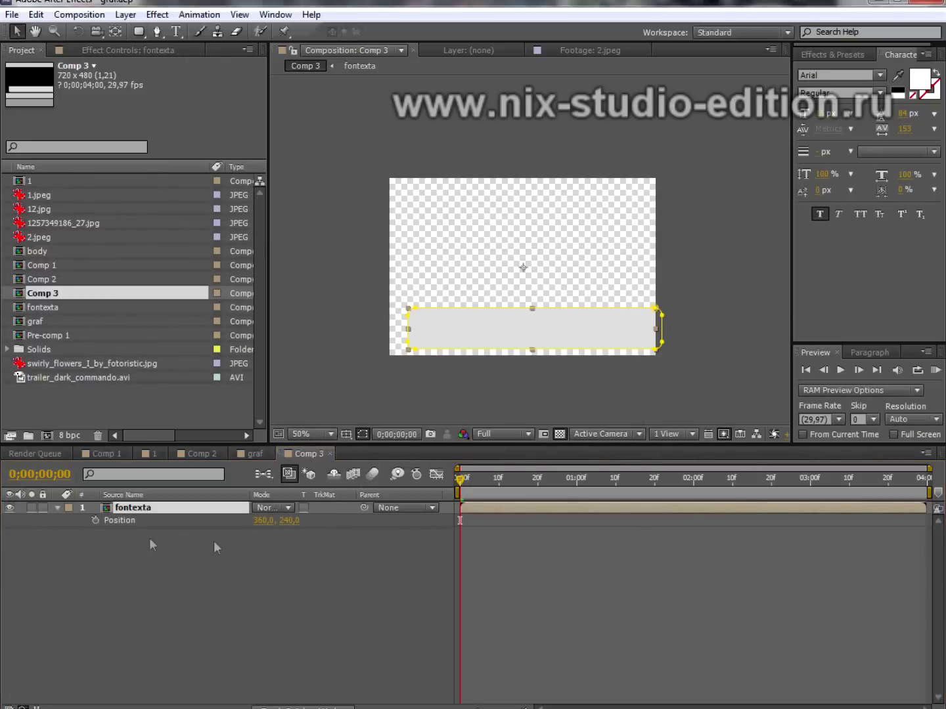
Keyframe fontexta's Position from off-frame right (1040,240) back to centre at one second
click(95, 520)
drag(595, 334, 693, 337)
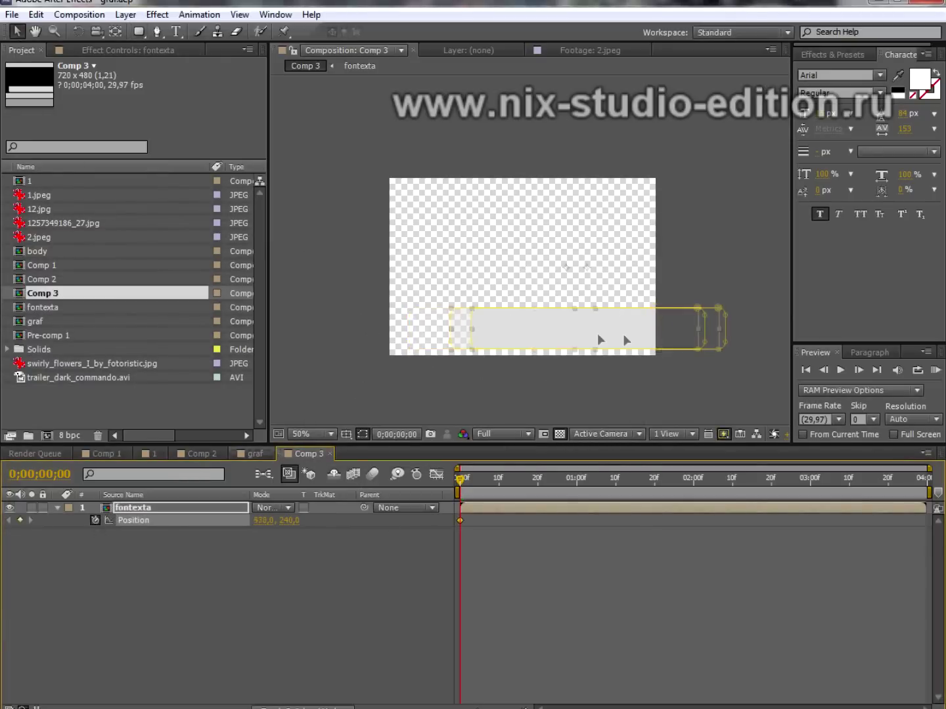
drag(821, 332, 847, 333)
drag(559, 479, 577, 480)
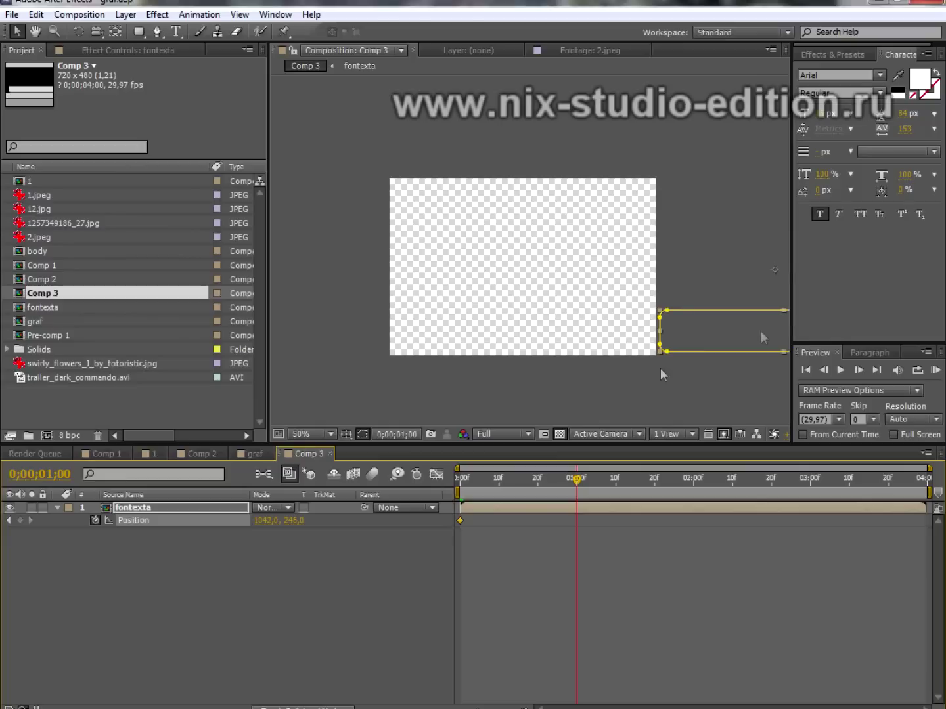
click(58, 507)
click(57, 507)
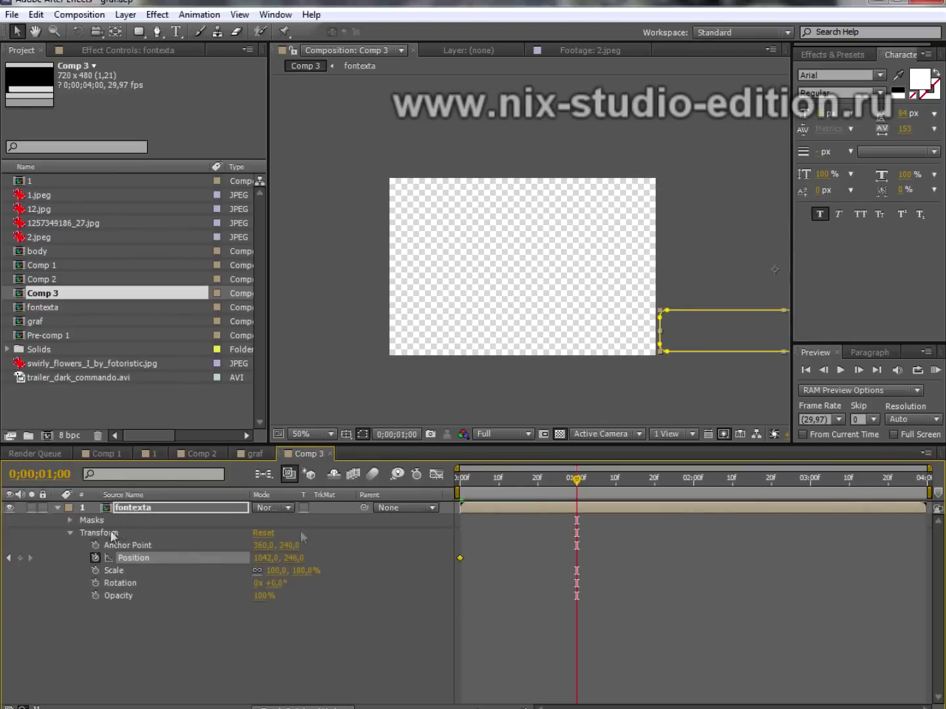
click(263, 534)
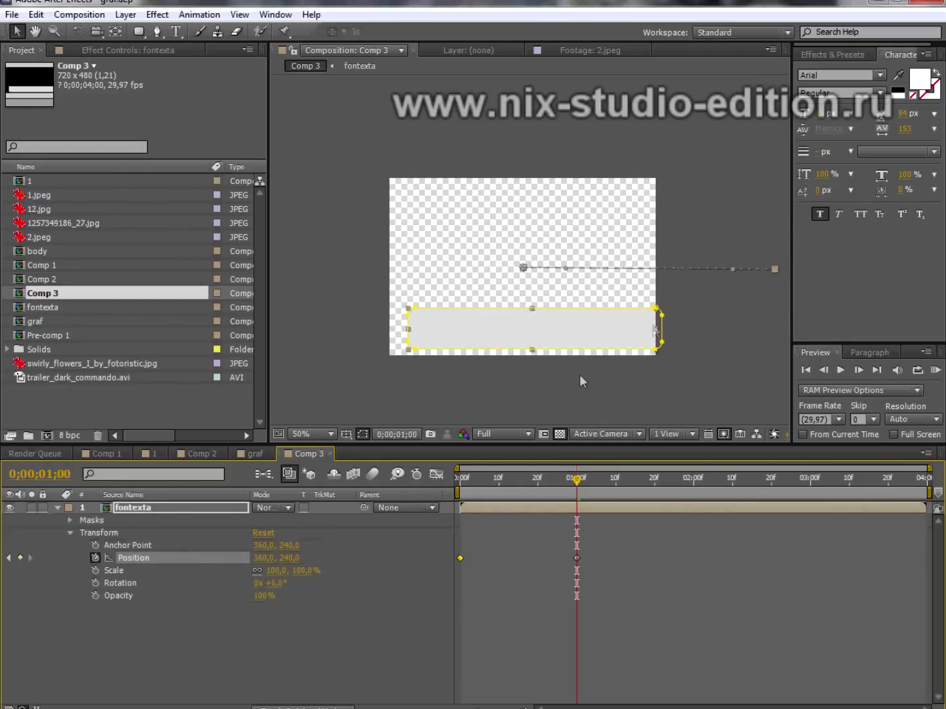
Preview the bar sliding in from the right, then open the 1.jpeg pink phone footage
mouse_move(577, 479)
mouse_down()
mouse_move(444, 492)
mouse_move(539, 492)
mouse_up()
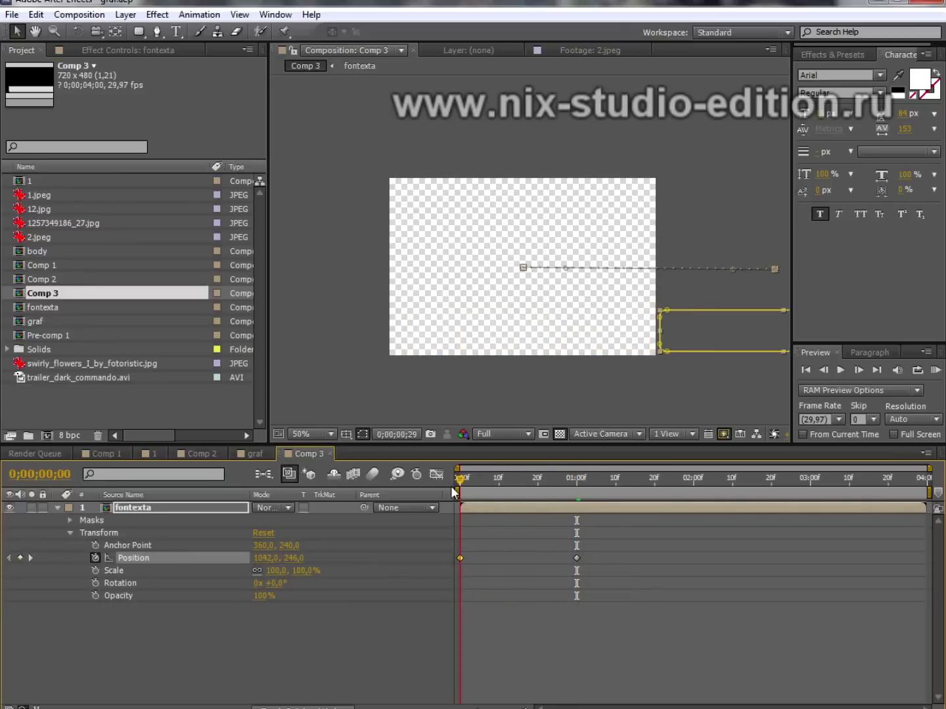
mouse_move(539, 494)
mouse_down()
mouse_move(534, 512)
mouse_move(620, 505)
mouse_up()
key(Home)
drag(598, 367, 599, 344)
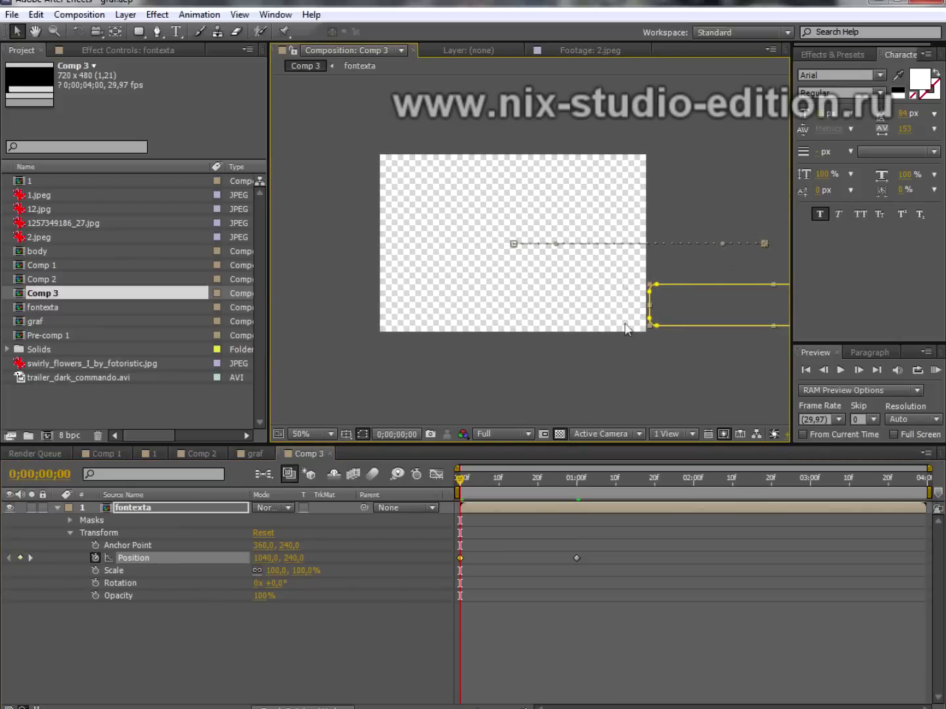
scroll(574, 287, up, 2)
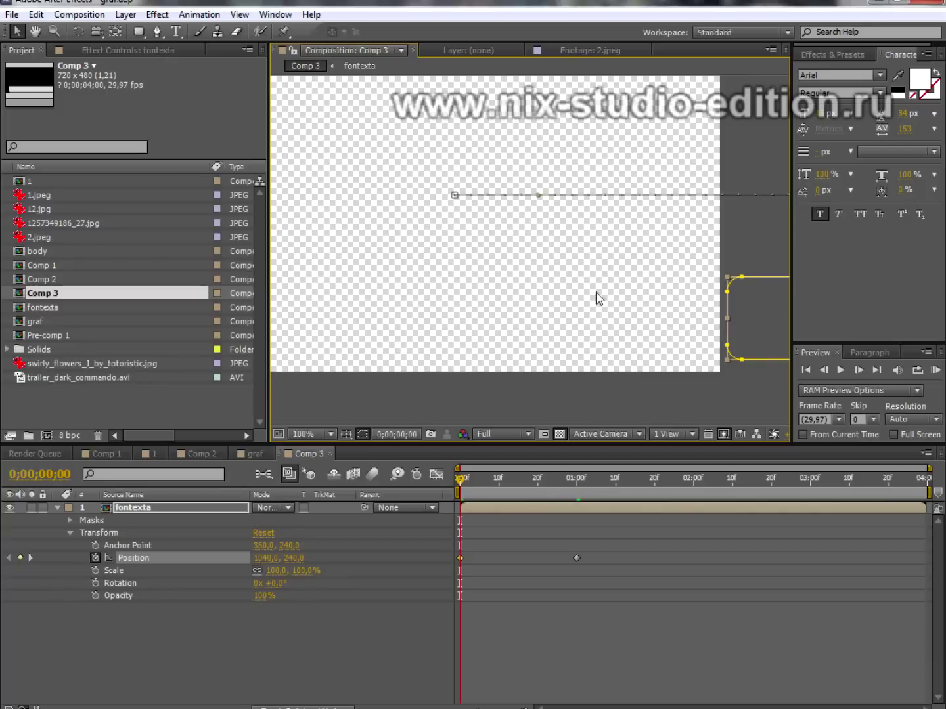
scroll(506, 322, down, 2)
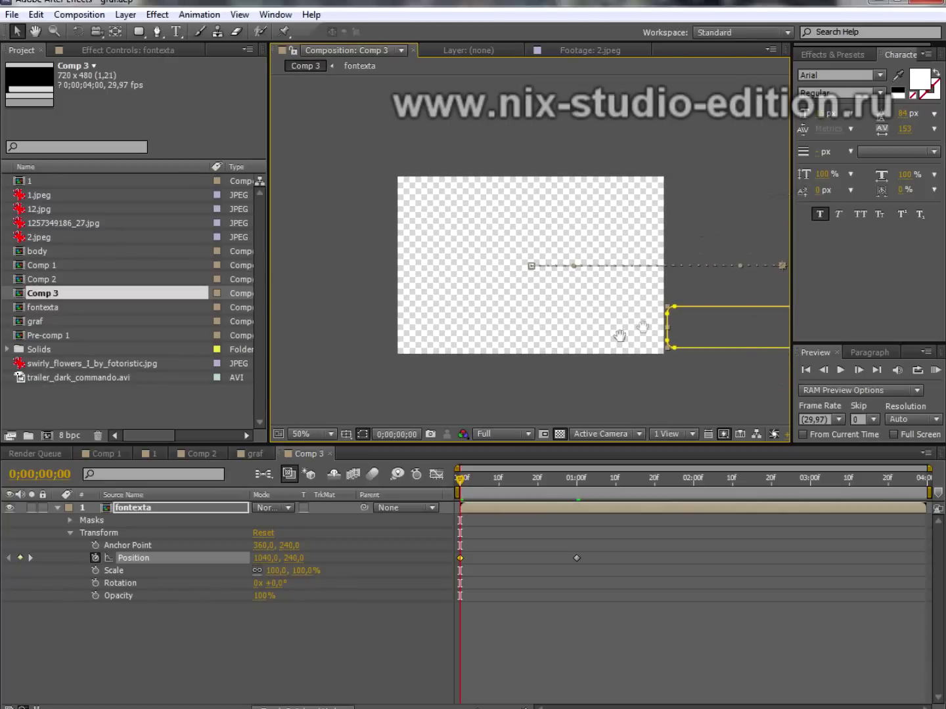
mouse_move(600, 348)
mouse_down()
mouse_move(635, 331)
mouse_move(509, 280)
mouse_up()
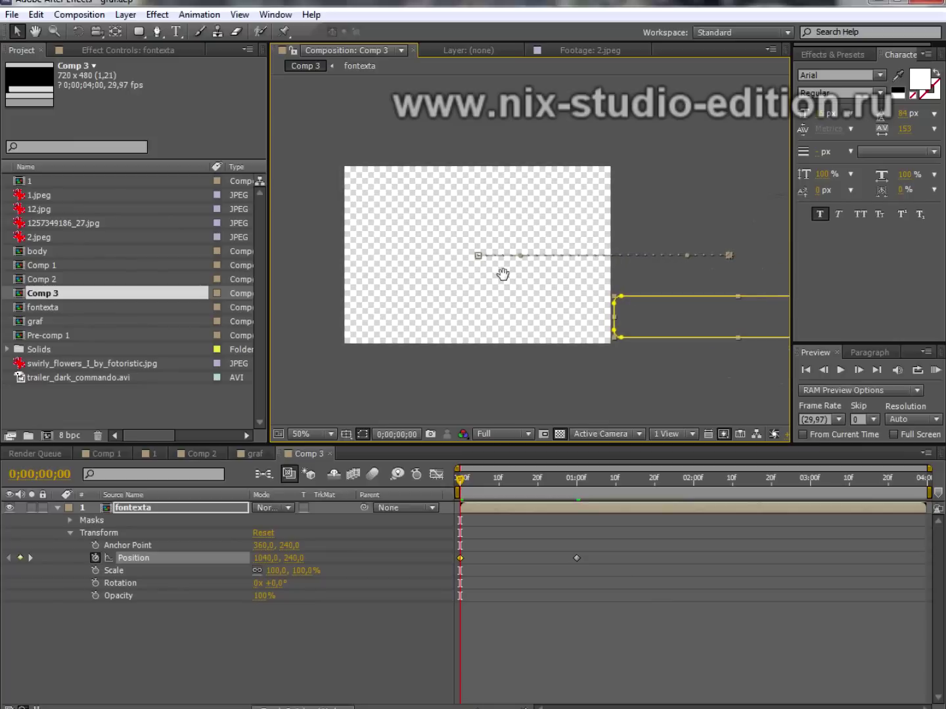
click(39, 197)
double_click(89, 197)
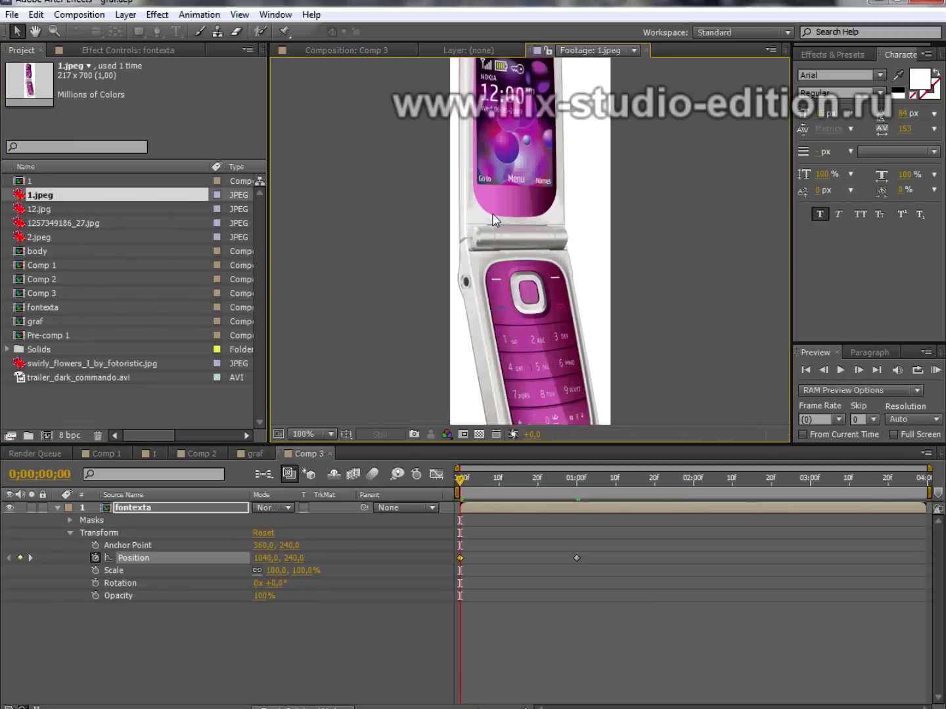
Create a new 720×480 NTSC DV Widescreen composition, Comp 4
click(261, 465)
click(210, 454)
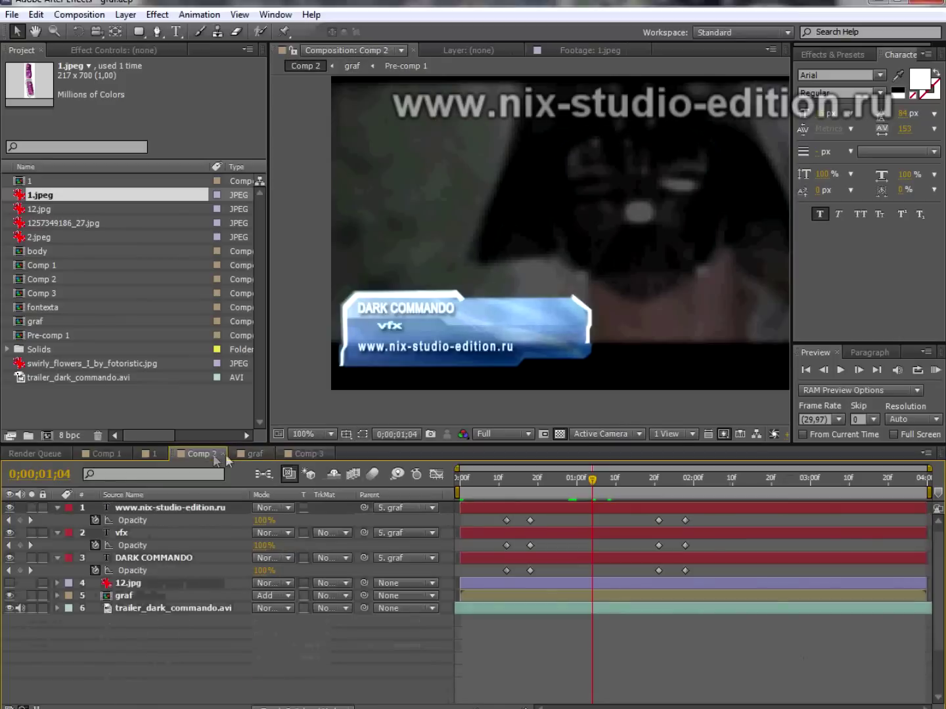
click(305, 454)
click(80, 14)
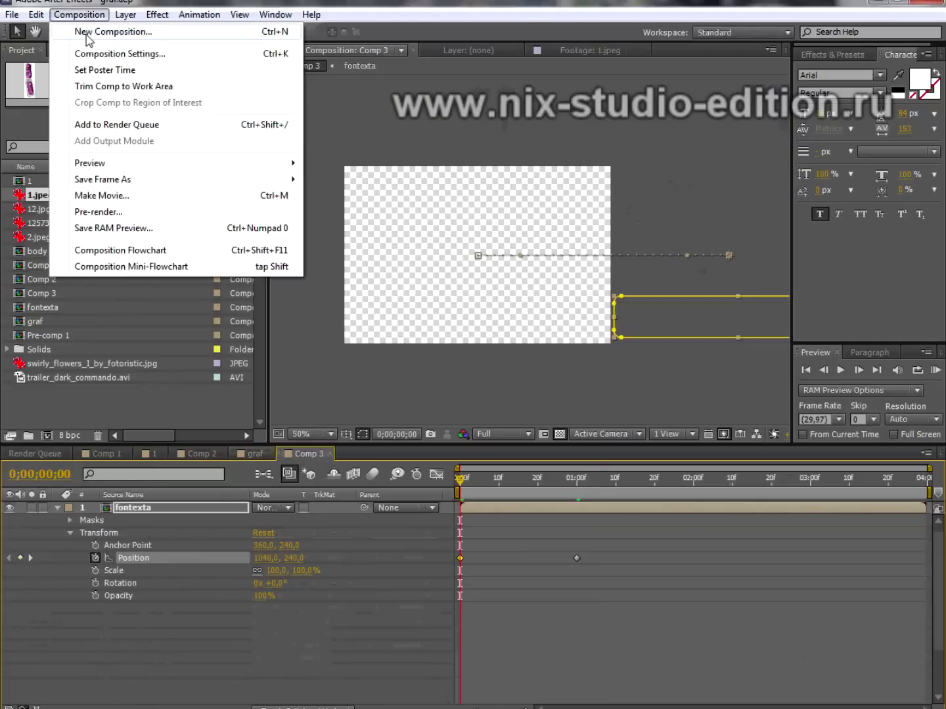
click(162, 33)
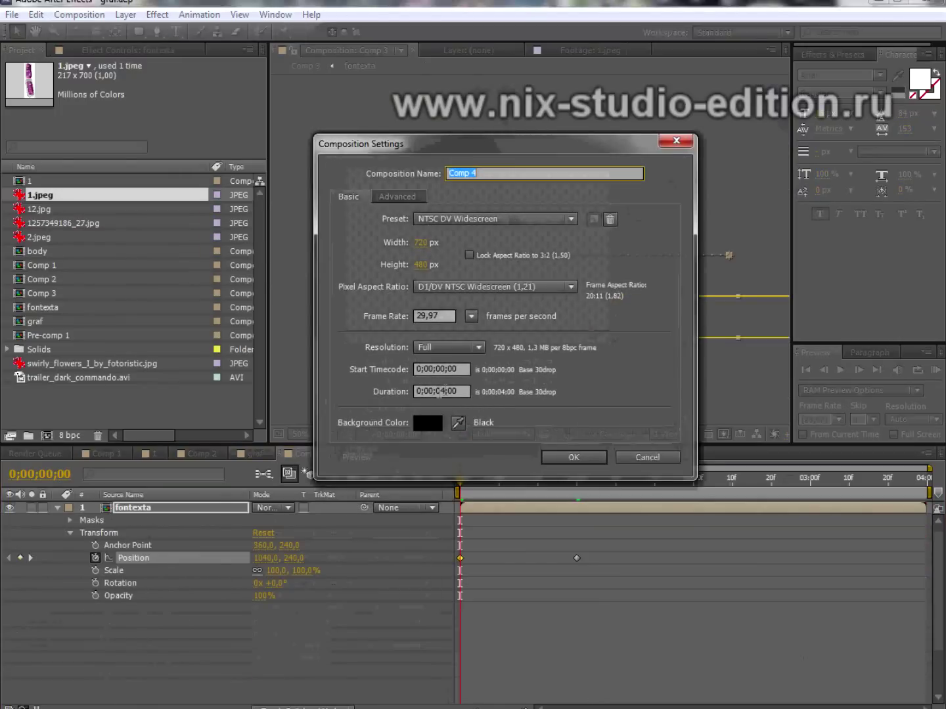
click(572, 458)
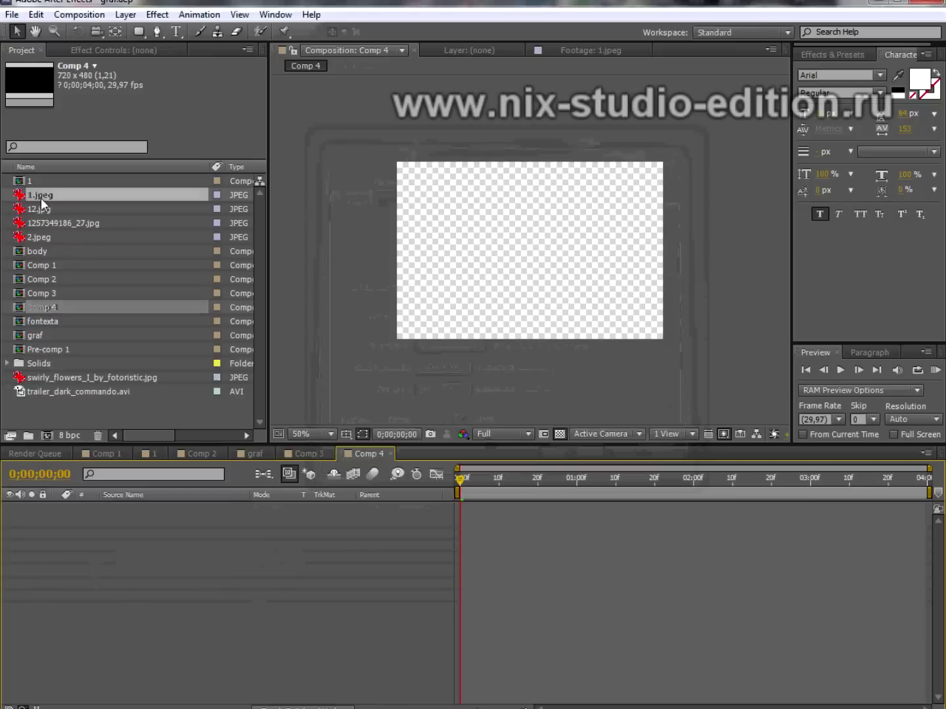
Add 1.jpeg and 2.jpeg to Comp 4, trimming them to meet at 20f
drag(39, 198, 139, 535)
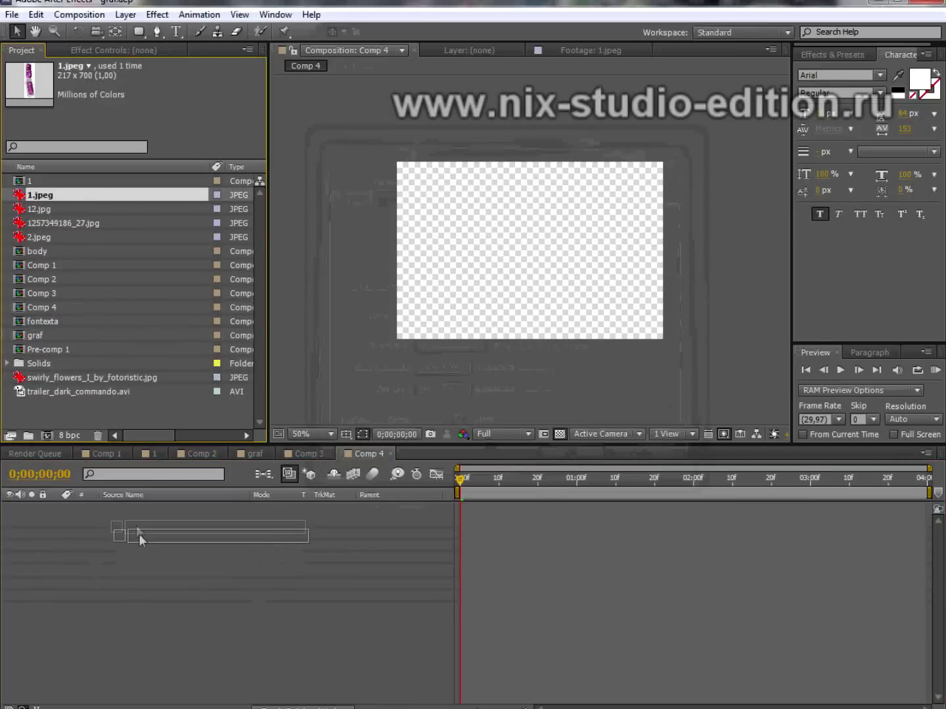
mouse_move(35, 238)
mouse_down()
mouse_move(150, 606)
mouse_move(137, 504)
mouse_up()
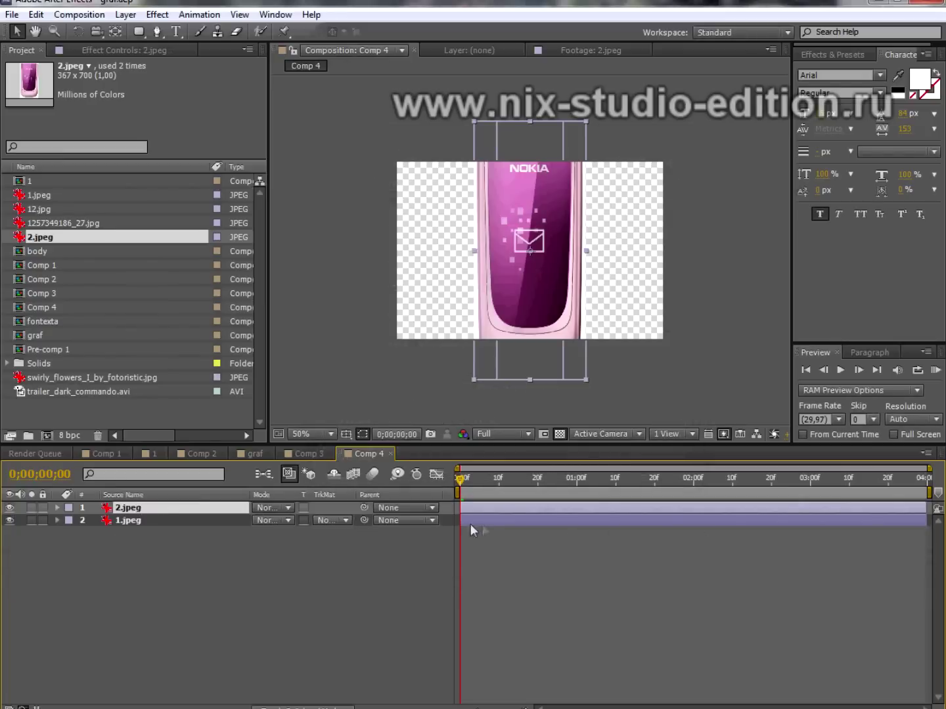
drag(461, 519, 584, 524)
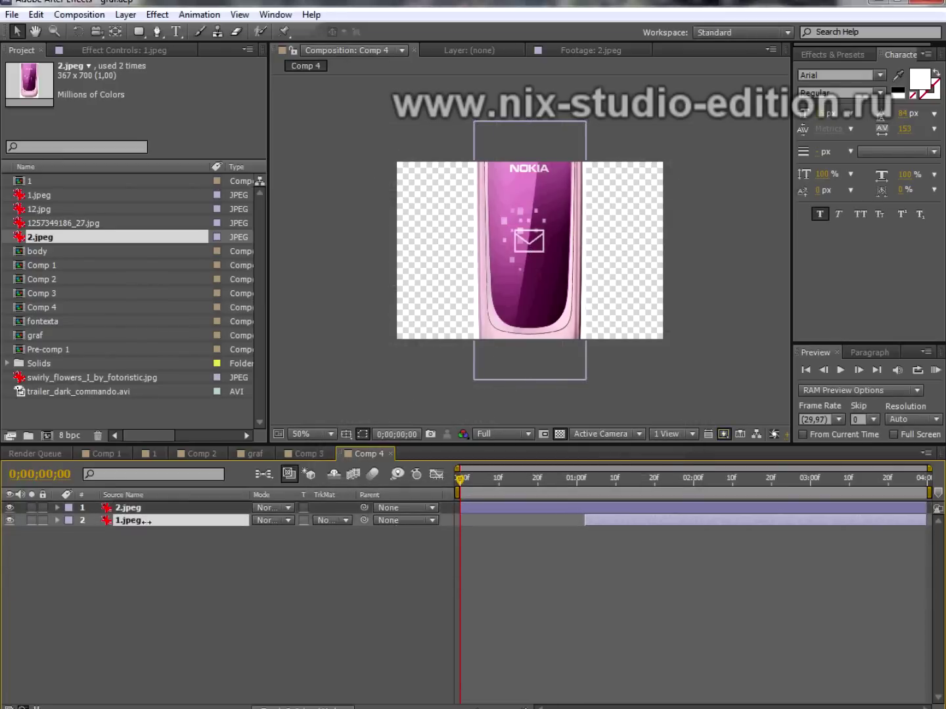
click(8, 507)
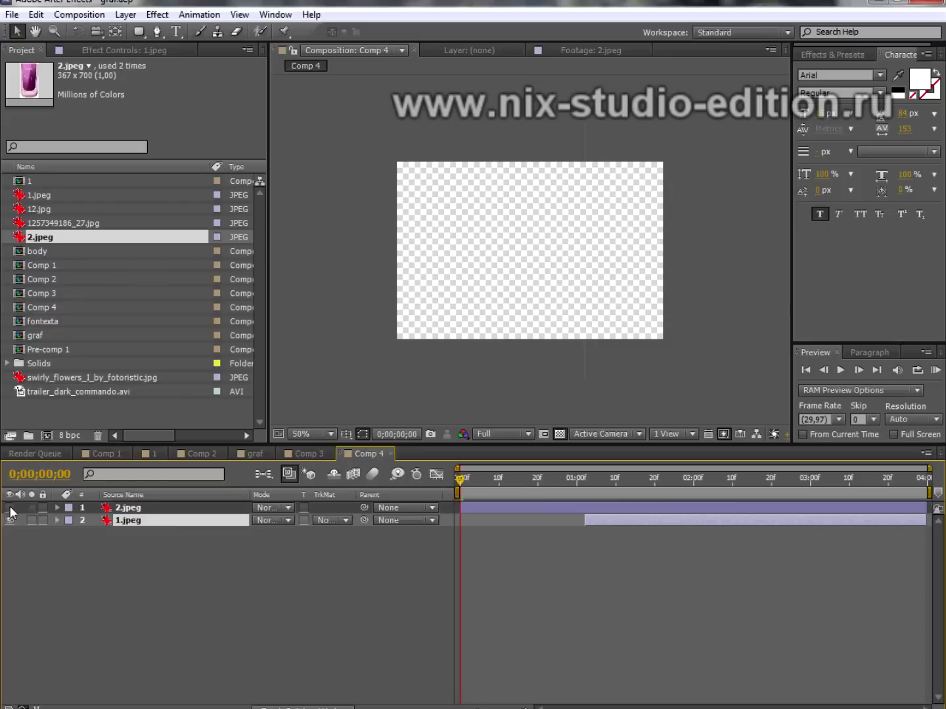
click(9, 508)
drag(927, 508, 546, 502)
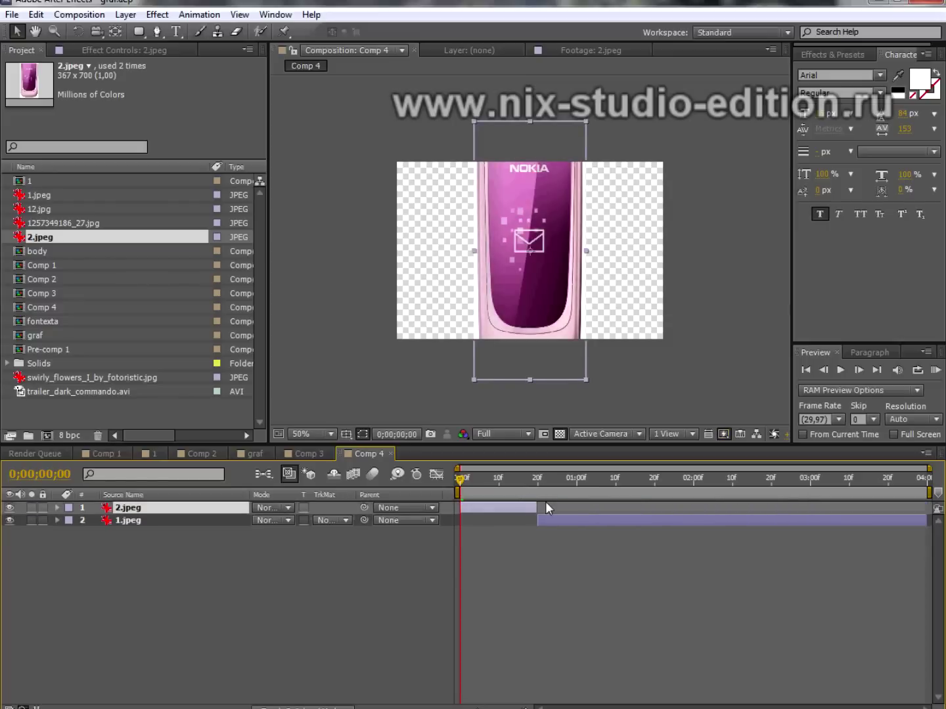
Scale the closed phone 2.jpeg down to fit the frame and view at 100%
click(559, 269)
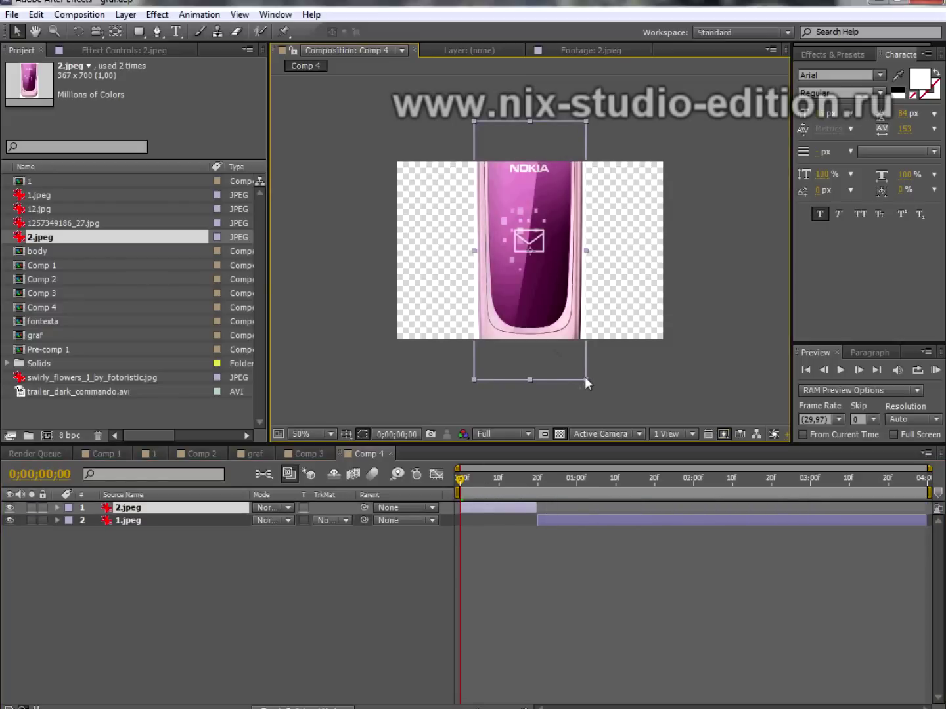
drag(586, 382, 549, 298)
key(period)
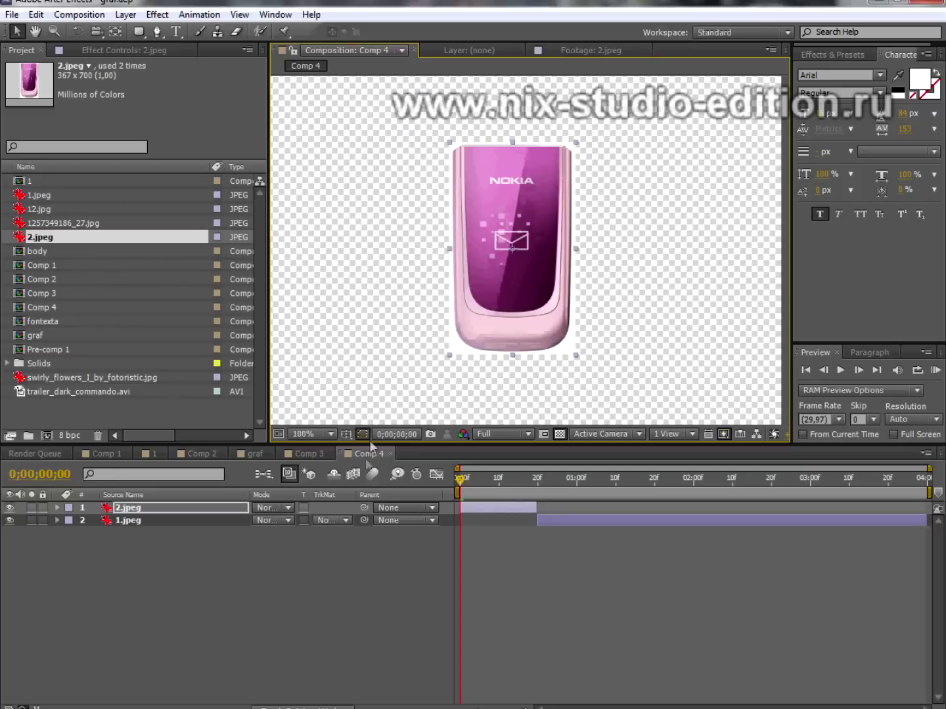
key(Return)
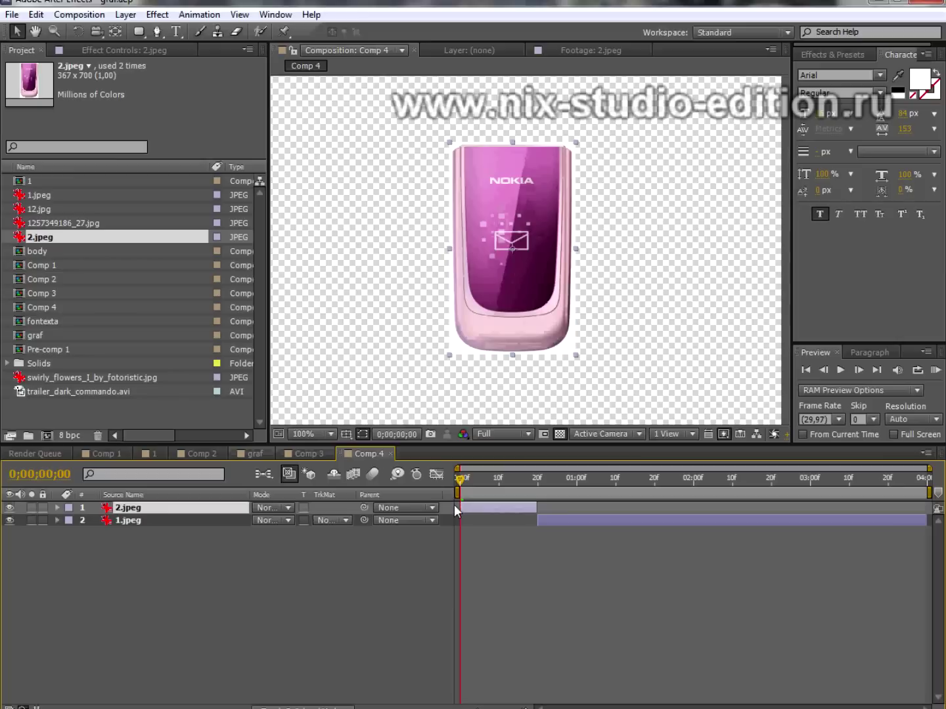
Keyframe 2.jpeg Opacity starting at 0% so the closed phone fades in
key(t)
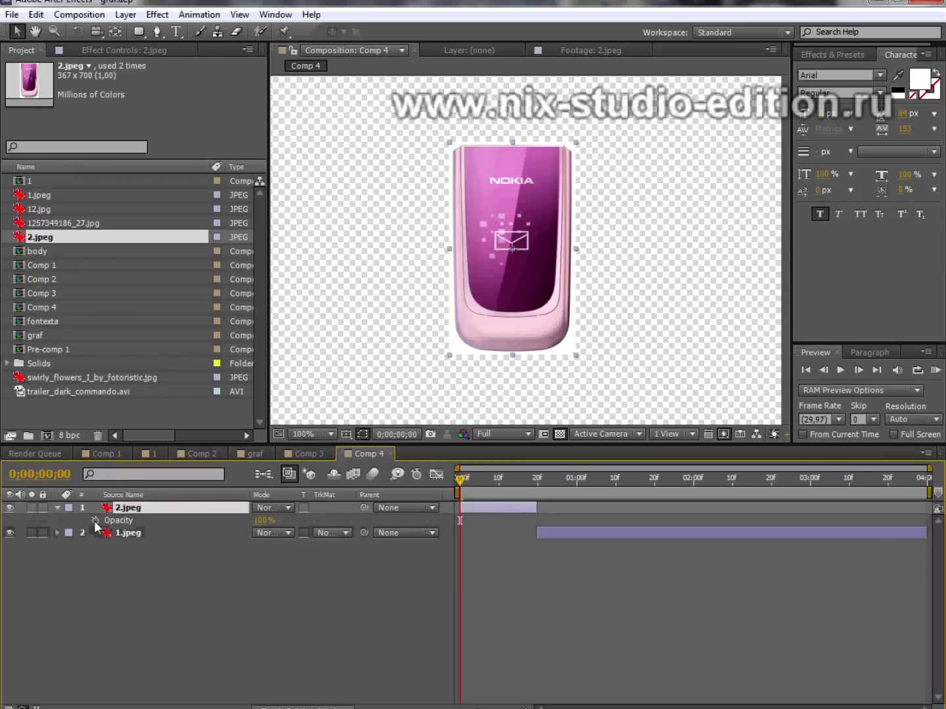
click(95, 520)
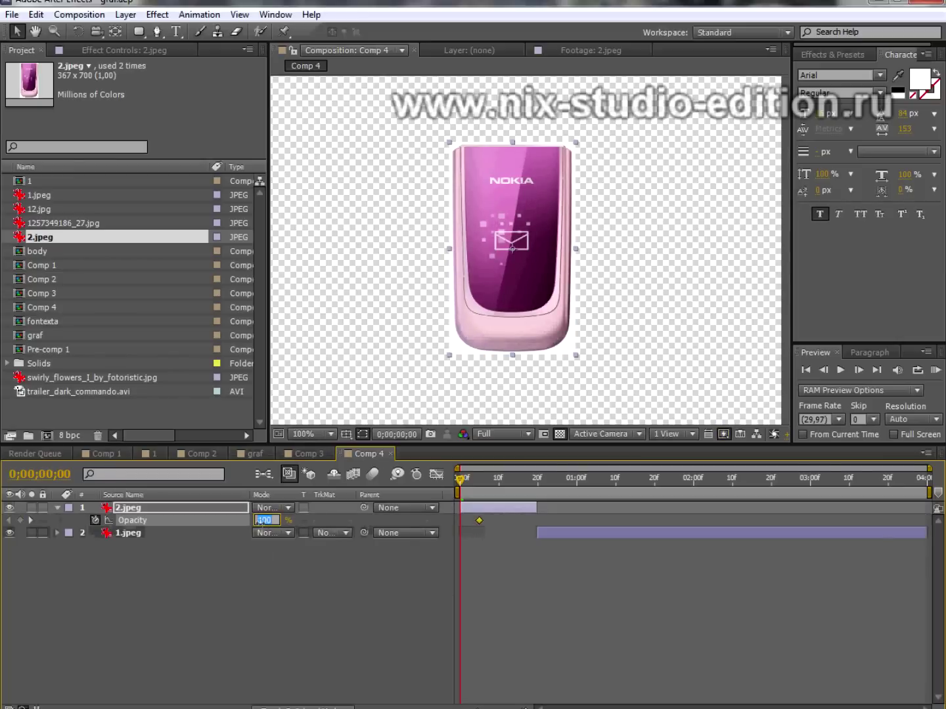
text(0)
key(Return)
drag(460, 478, 460, 483)
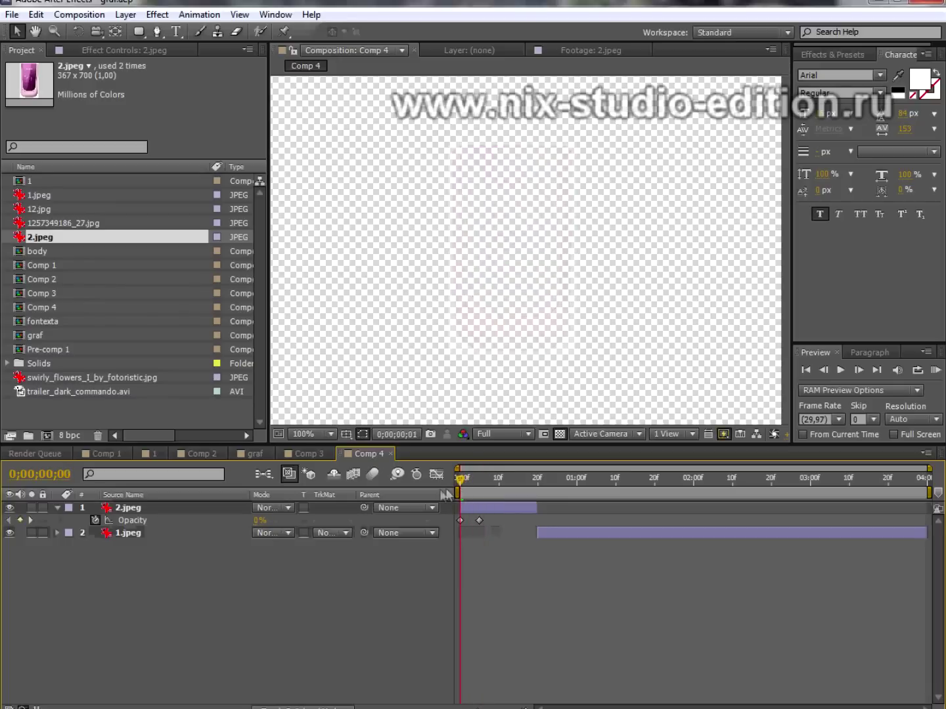
Keyframe 2.jpeg Rotation at 0, 10f and 19f, reaching -3x turns at 19f
click(128, 509)
key(r)
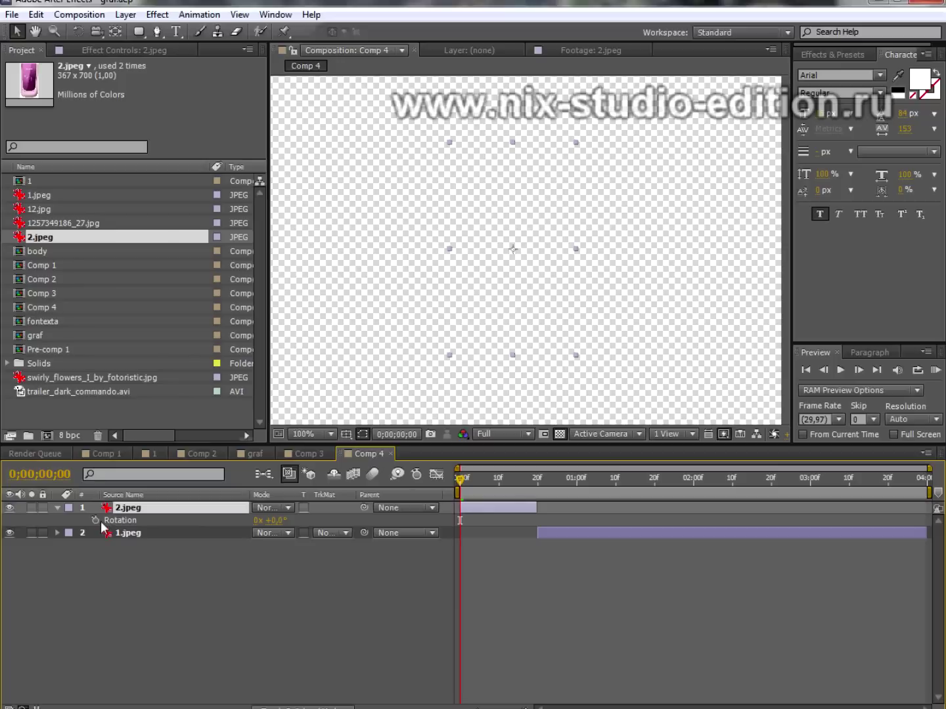
click(95, 521)
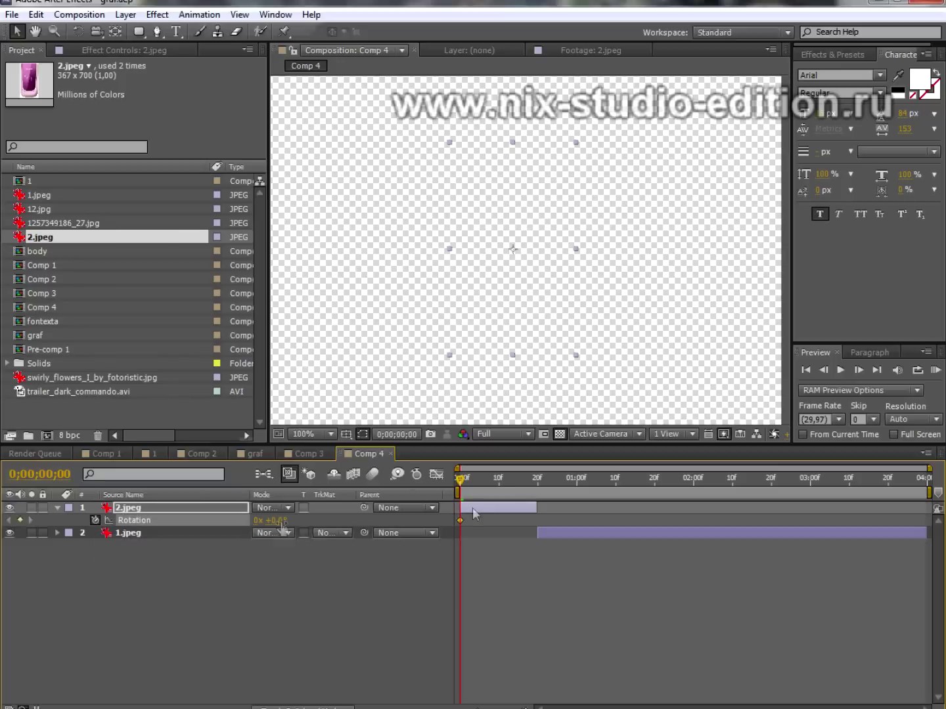
key(shift+Page_Down)
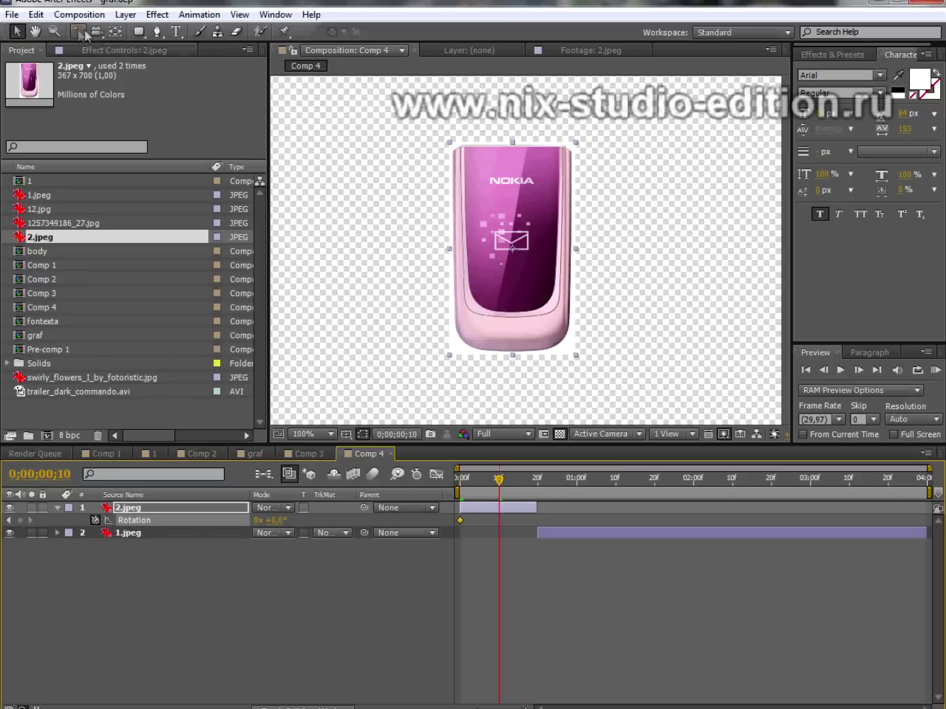
click(78, 31)
mouse_move(506, 309)
mouse_down()
mouse_move(511, 376)
mouse_move(355, 247)
mouse_up()
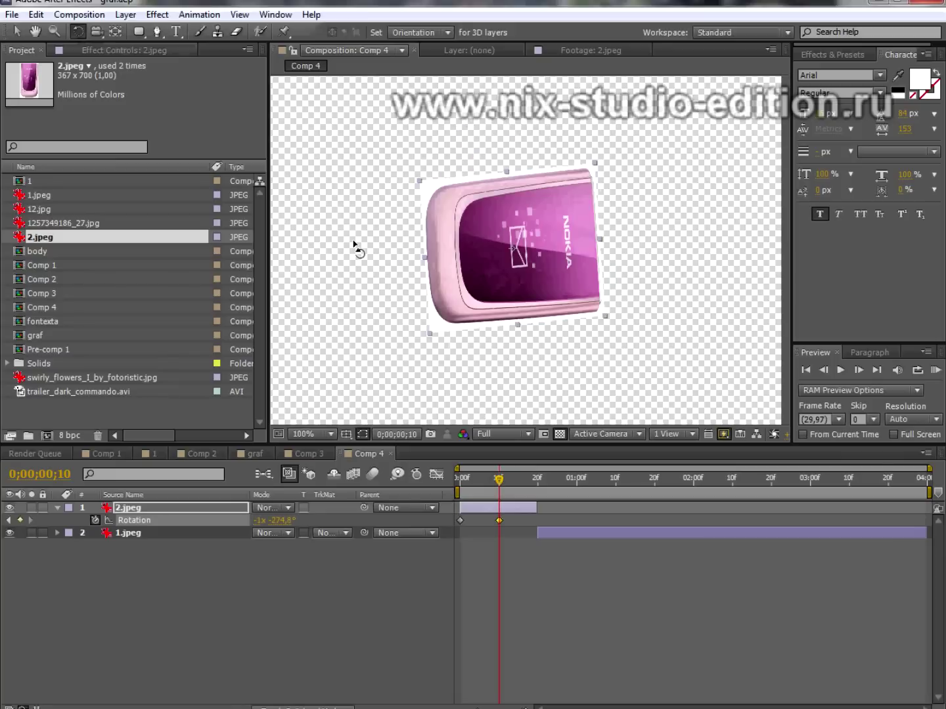
drag(276, 520, 256, 525)
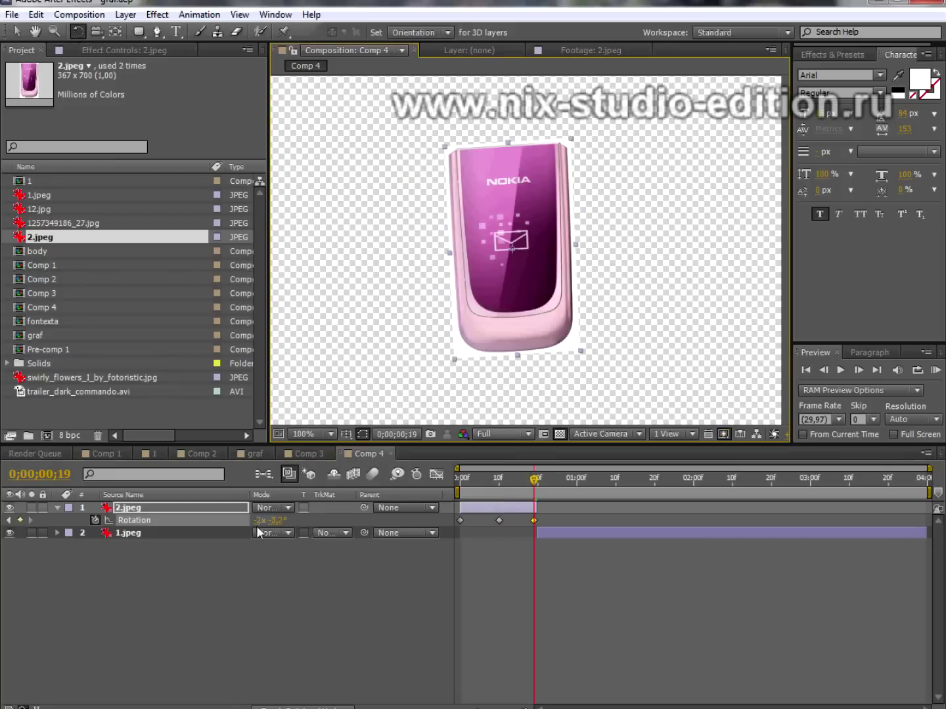
click(262, 520)
text(-3)
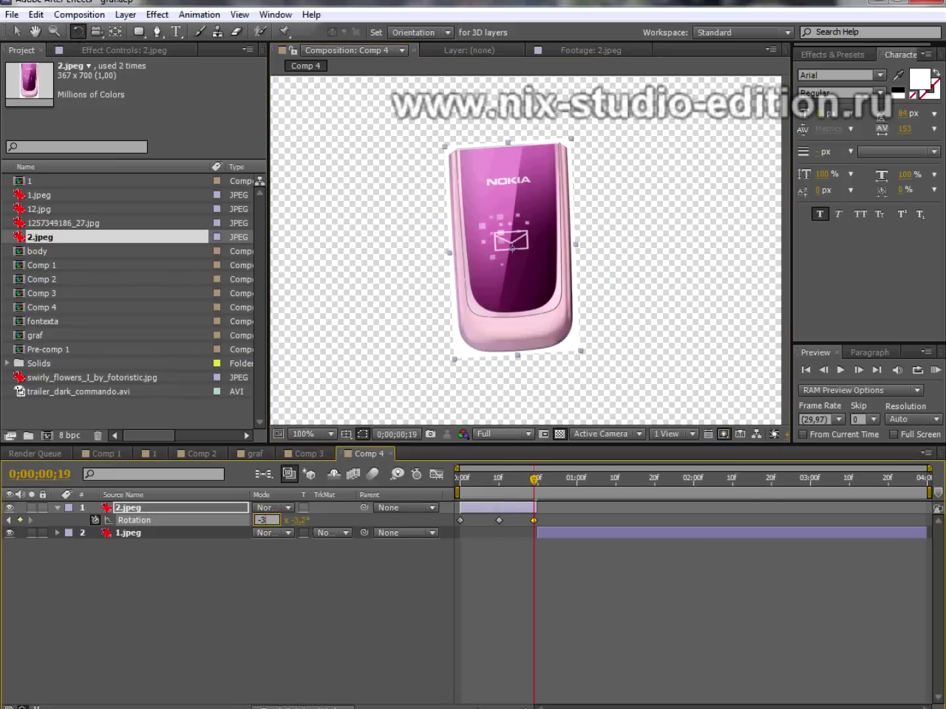
drag(534, 479, 557, 516)
scroll(500, 303, down, 2)
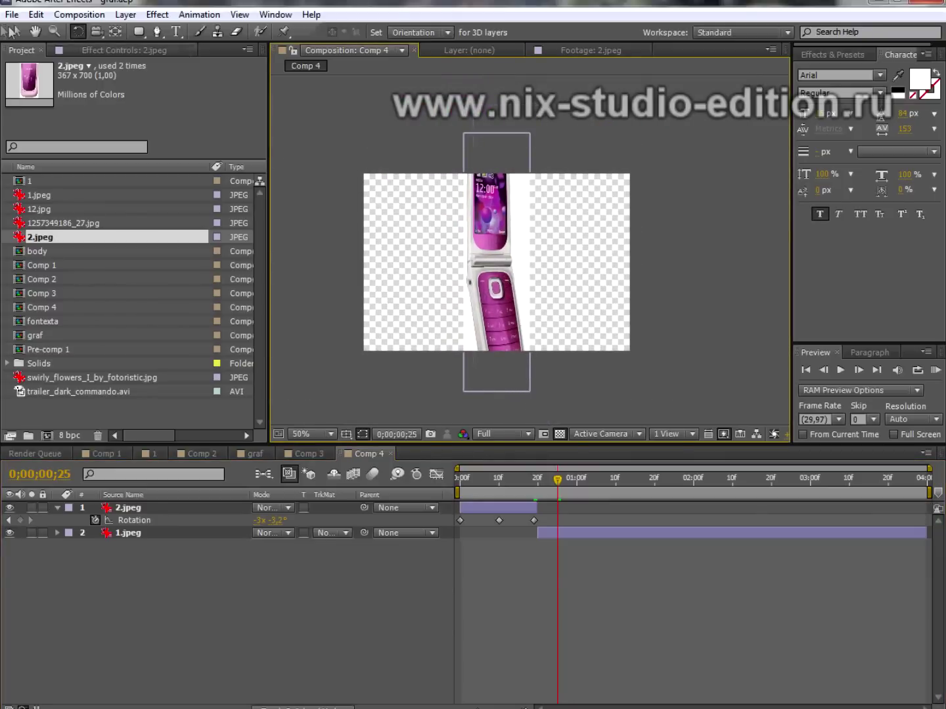
Scale the open phone 1.jpeg to fit the frame and return to frame 20
click(15, 31)
click(513, 144)
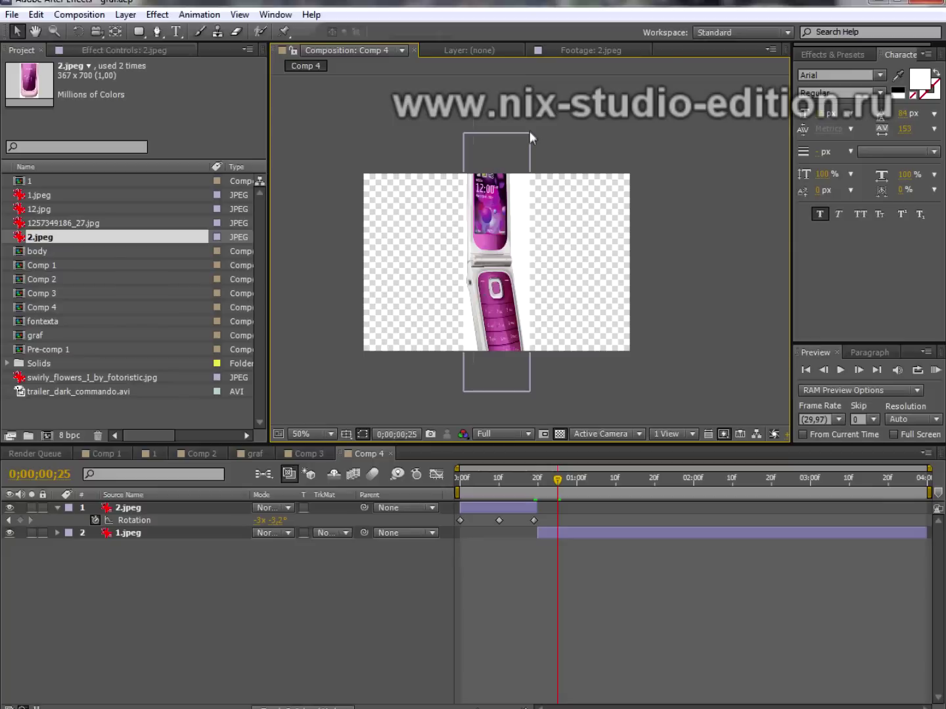
click(529, 390)
mouse_move(529, 393)
mouse_down()
mouse_move(537, 365)
mouse_move(527, 334)
mouse_up()
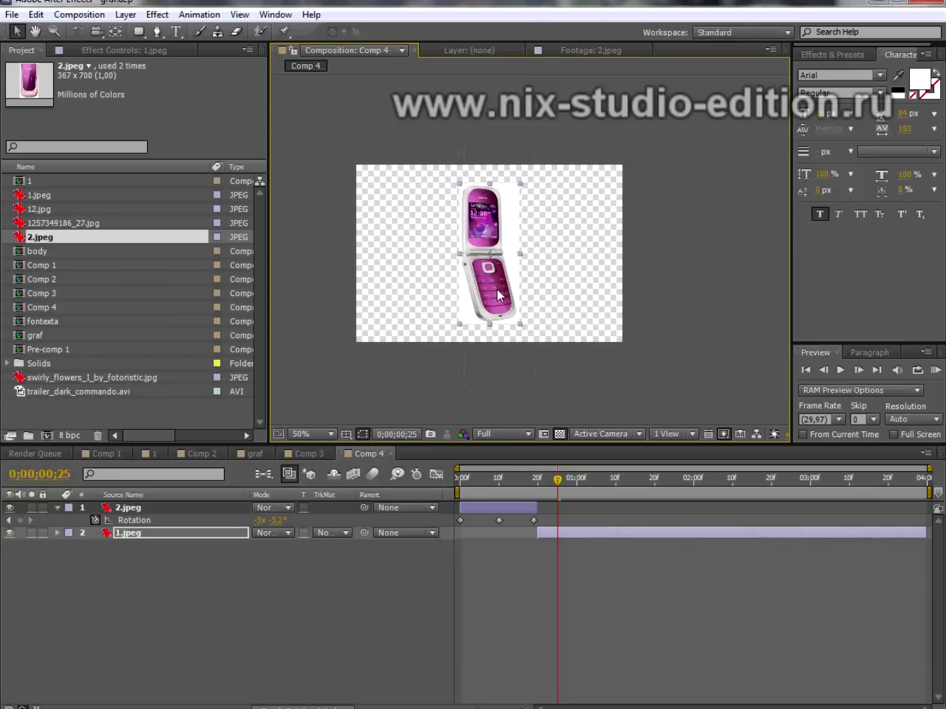
key(period)
key(Page_Up)
key(Page_Up)
key(Page_Up)
drag(618, 489, 537, 489)
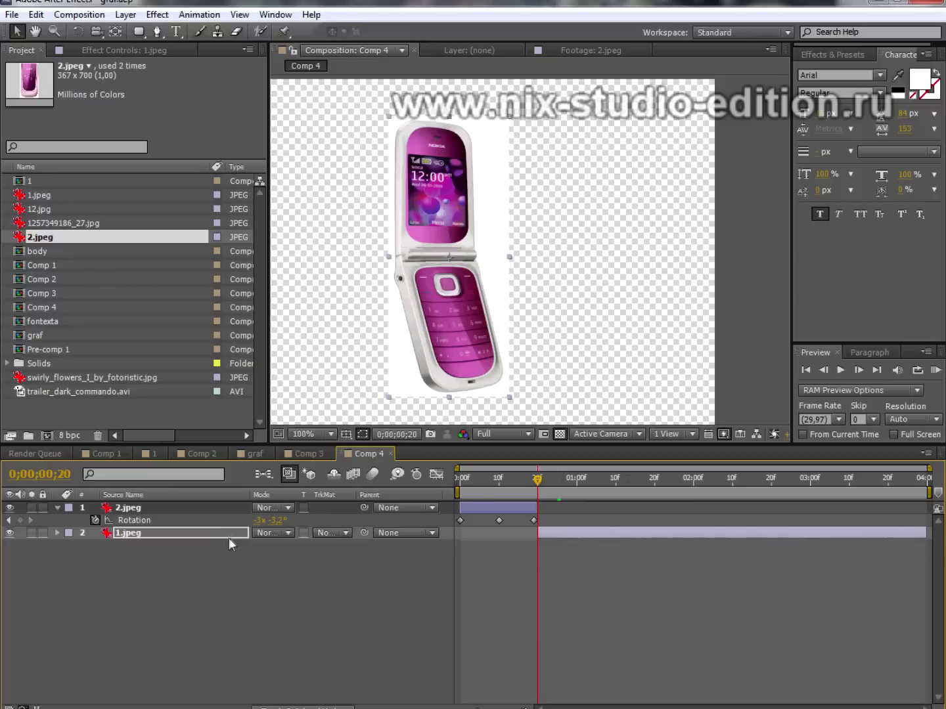
key(F4)
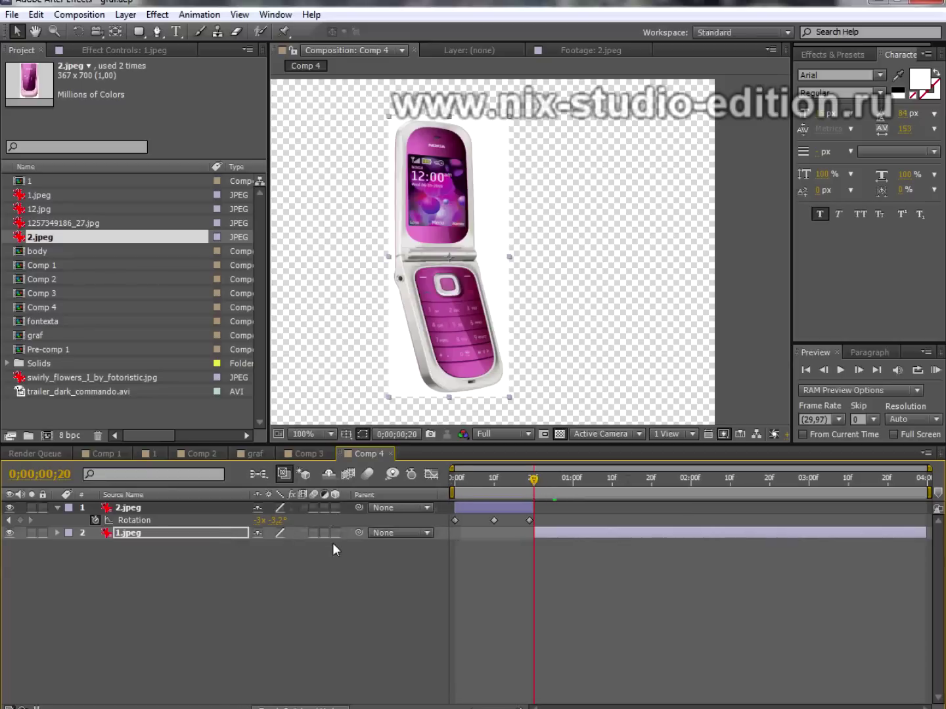
Make 1.jpeg a 3D layer and add a 35mm Camera 1, expanding its transform properties
click(335, 533)
click(124, 15)
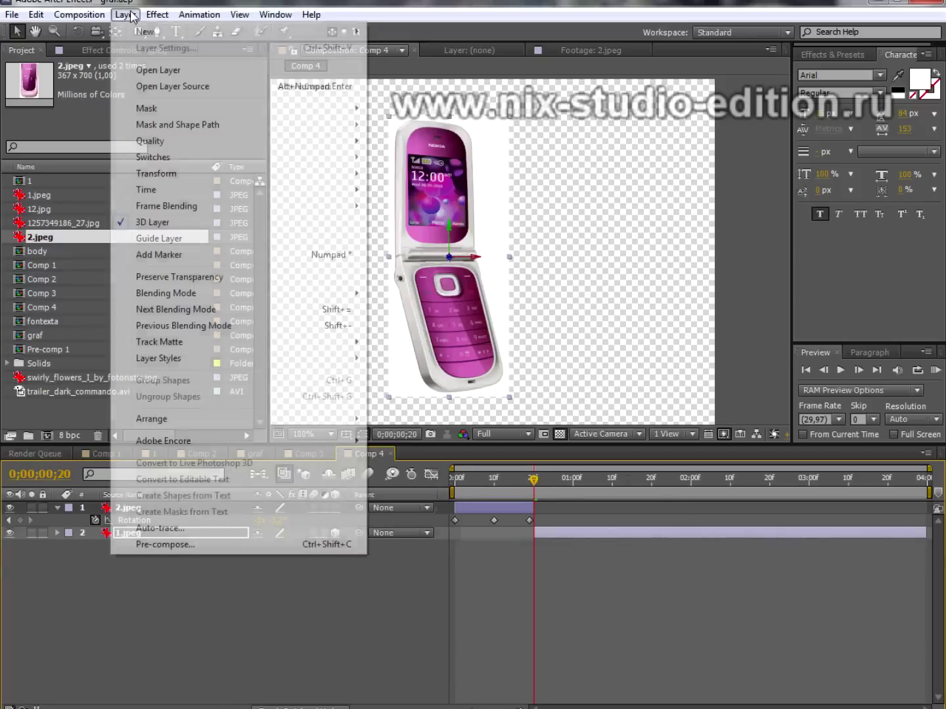
mouse_move(289, 33)
click(406, 79)
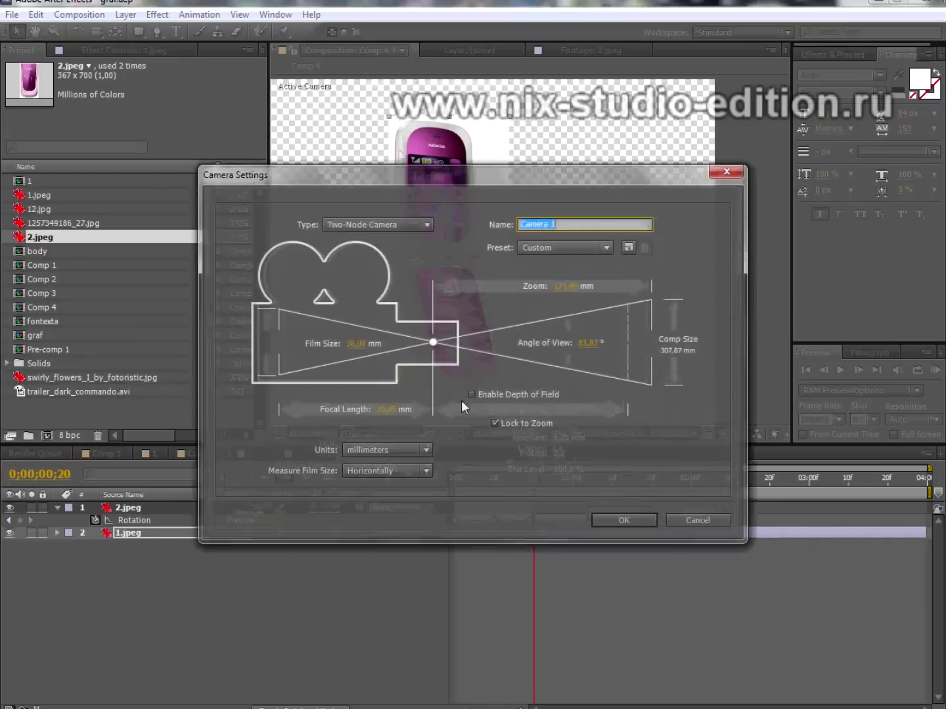
click(569, 255)
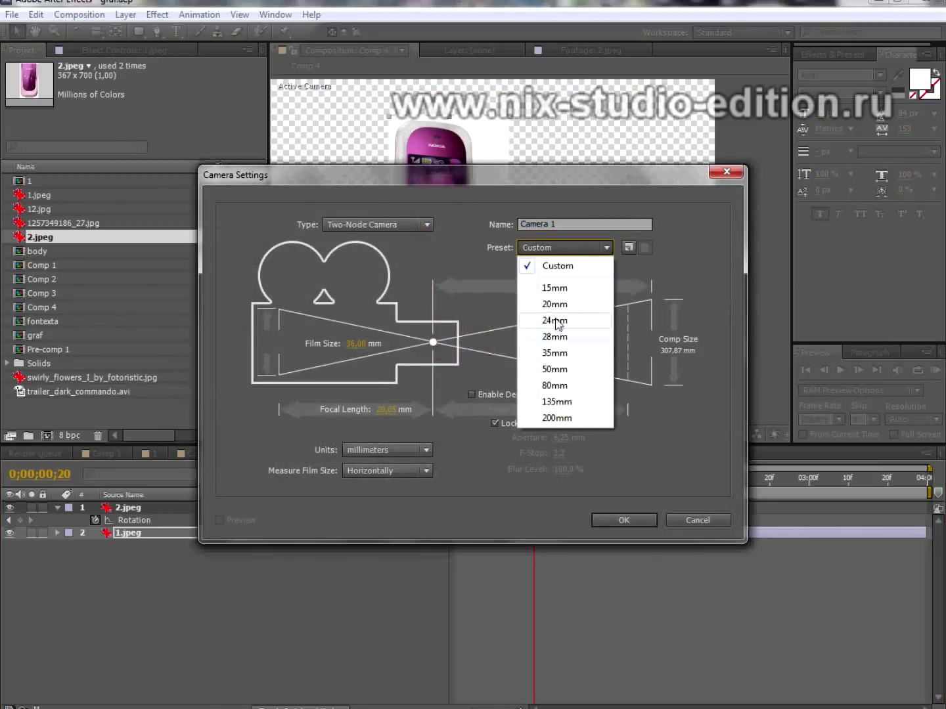
click(558, 353)
click(623, 519)
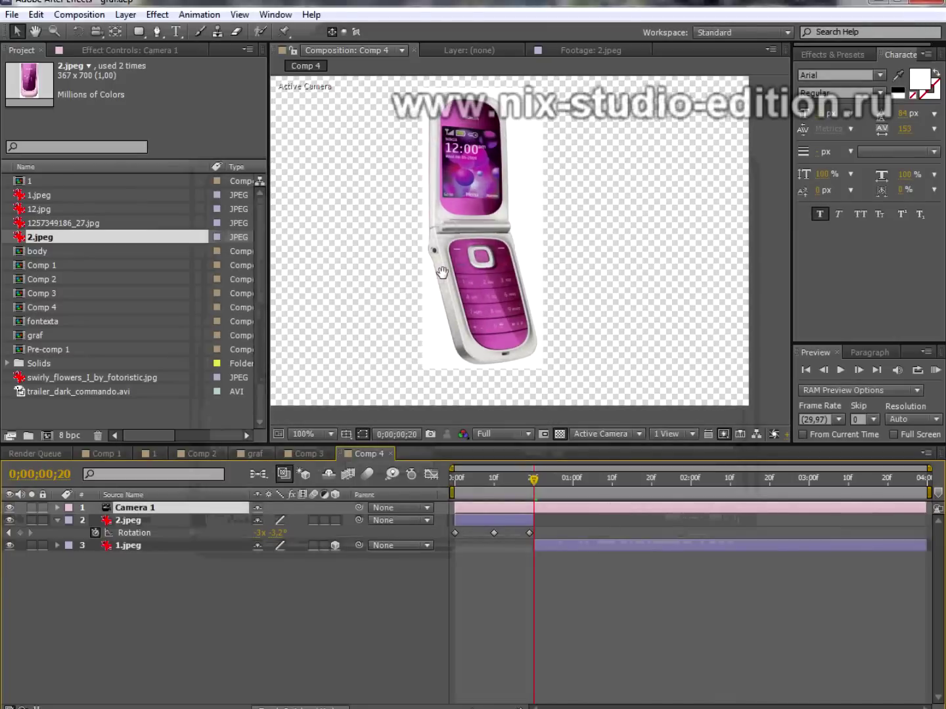
click(58, 508)
click(69, 520)
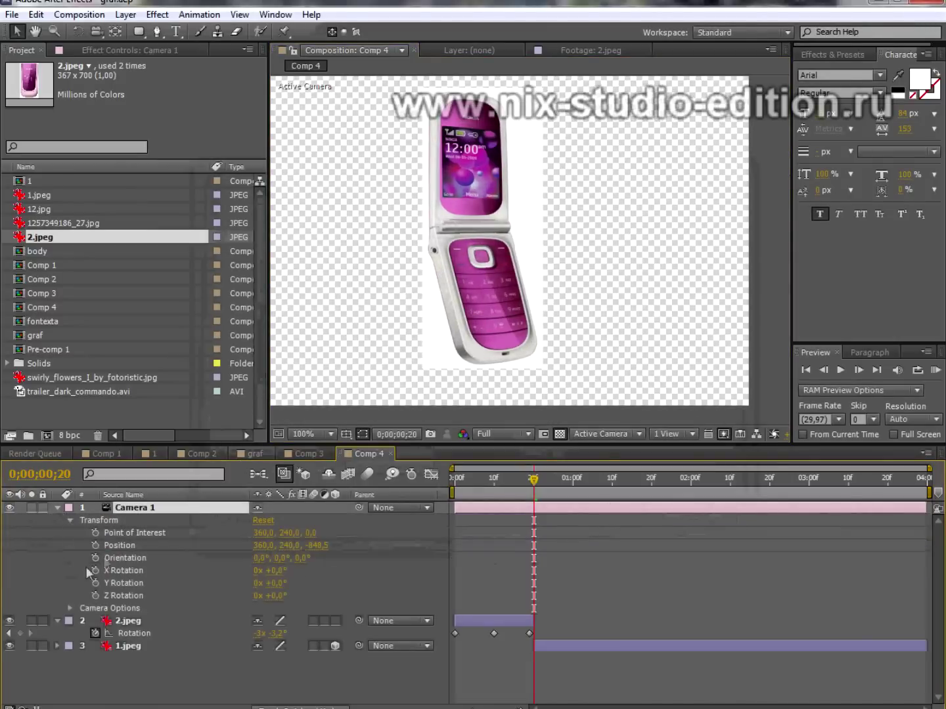
Keyframe all Camera 1 transform properties and orbit the camera at 1;13 and 2;11
drag(96, 532, 94, 595)
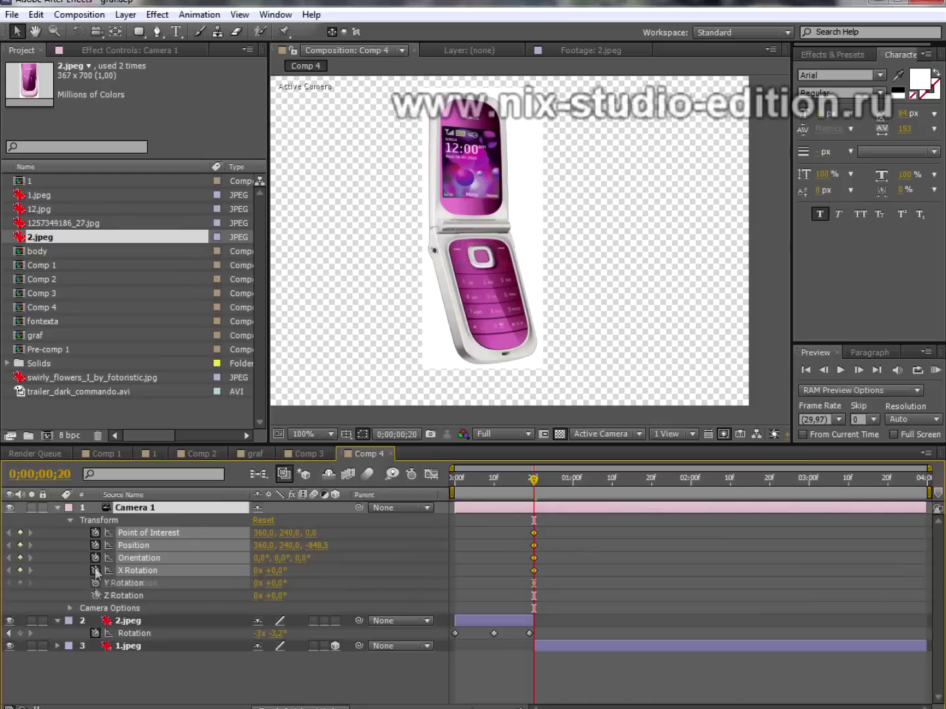
drag(534, 481, 626, 494)
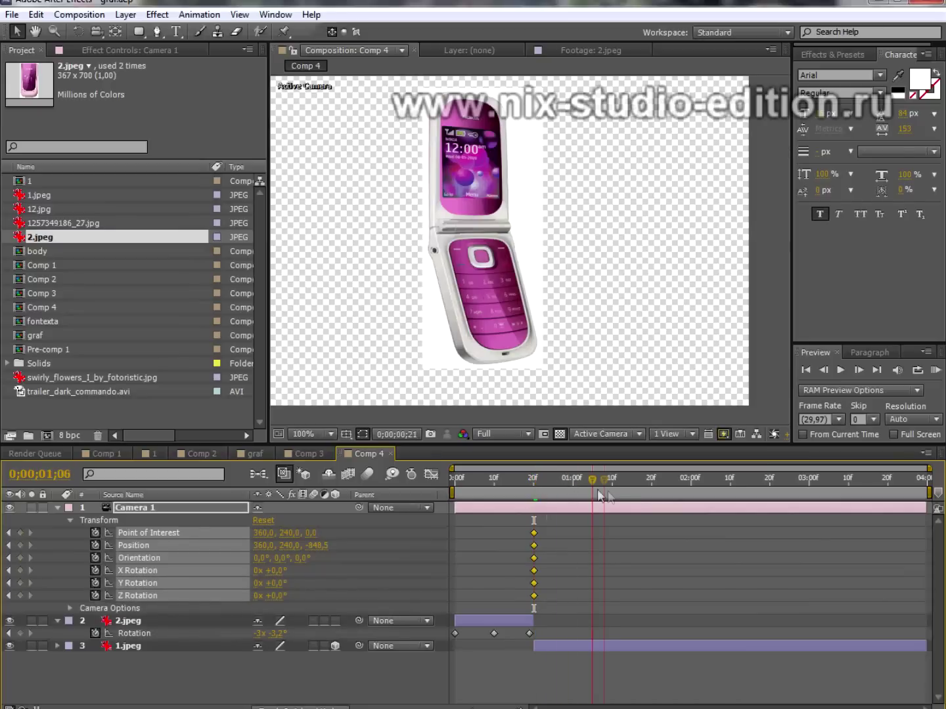
click(97, 32)
drag(471, 234, 435, 246)
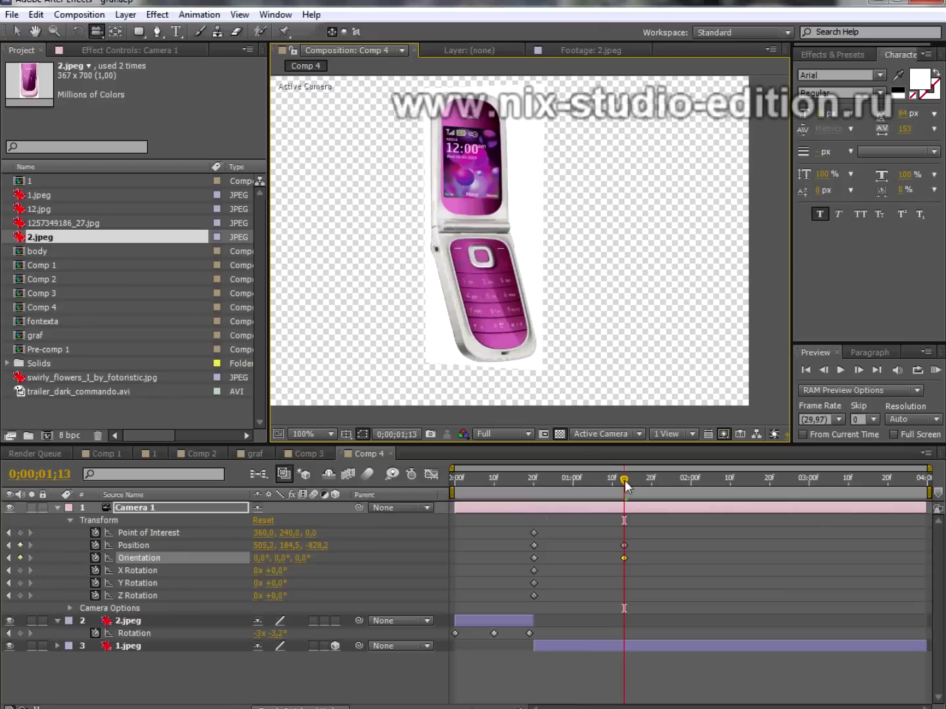
click(734, 482)
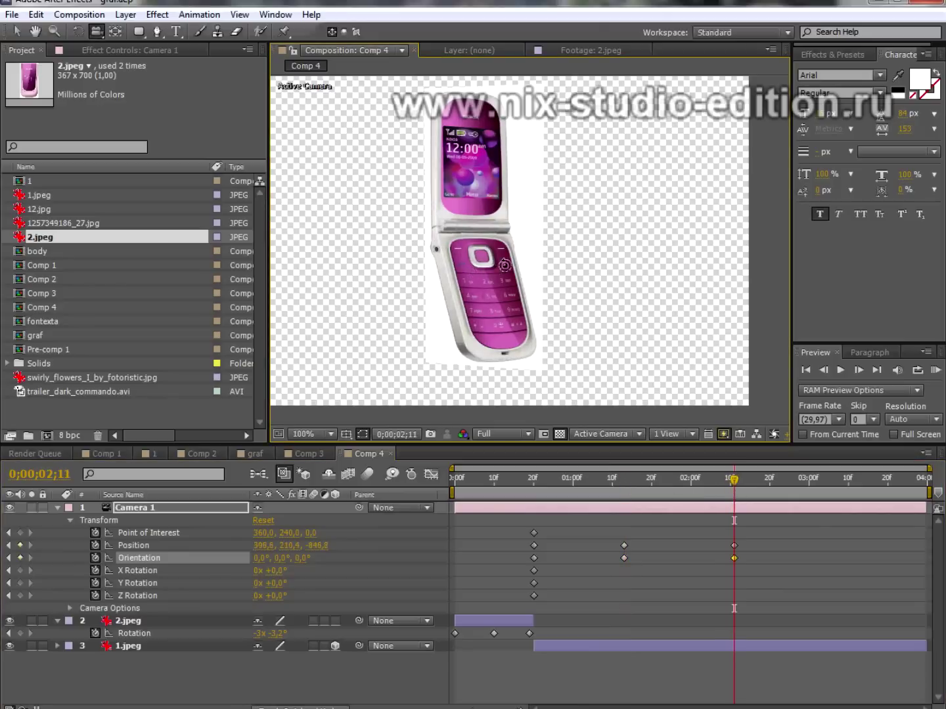
drag(555, 315, 539, 234)
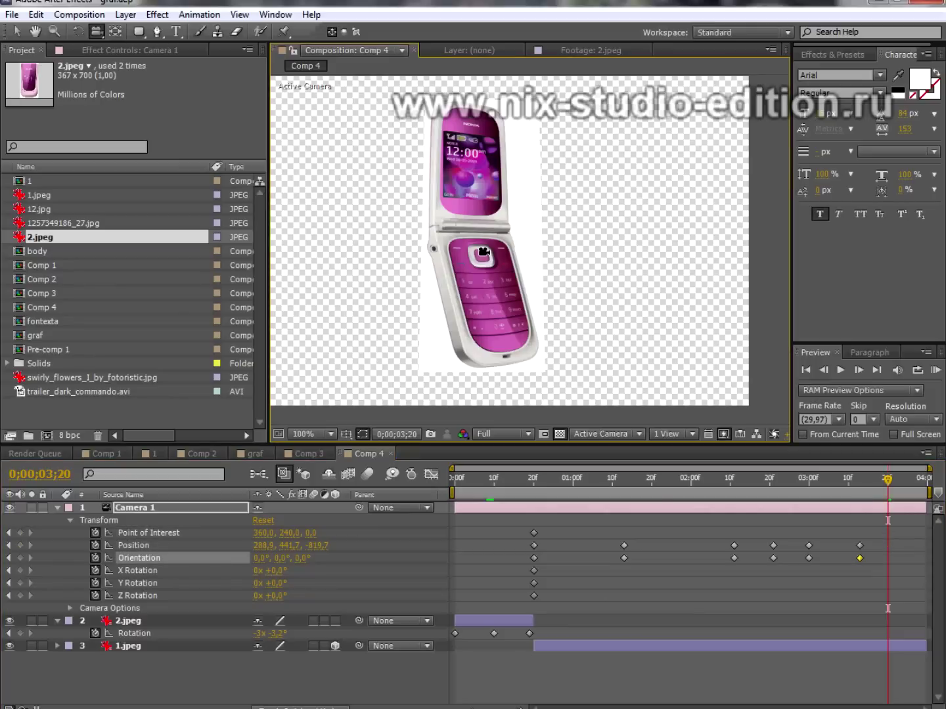
Move the camera closer, then at 3;29 pull it back so the phone shrinks
drag(484, 252, 487, 211)
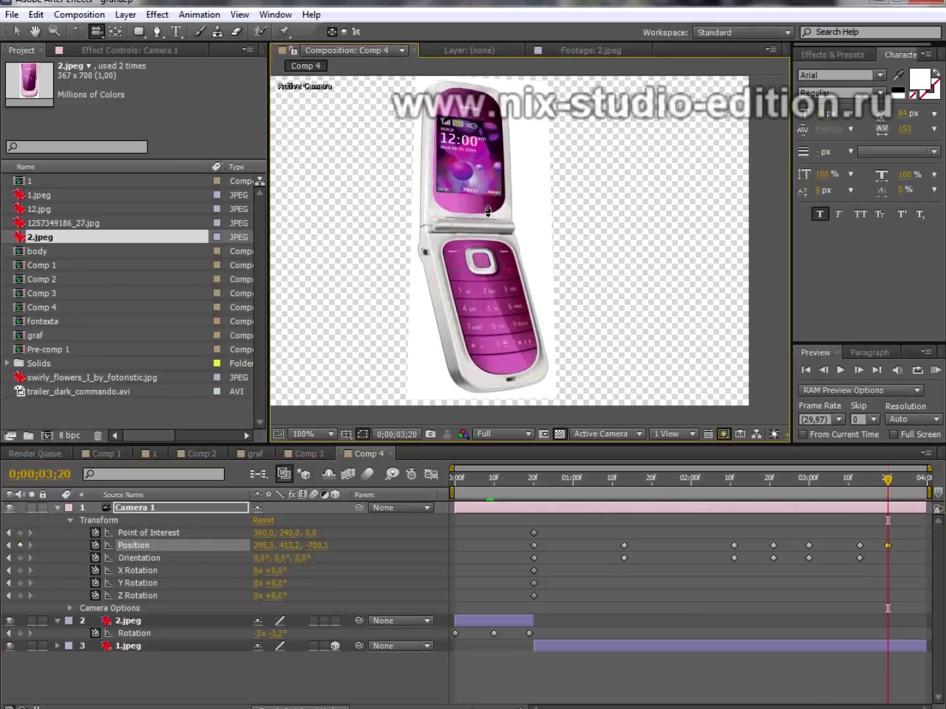
click(892, 479)
drag(904, 486, 925, 484)
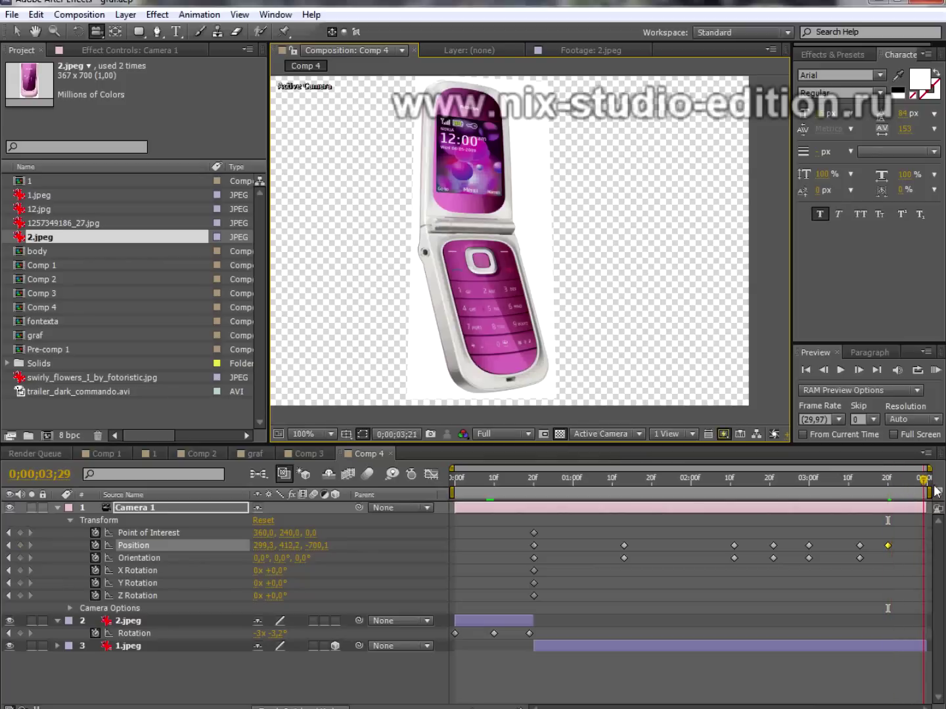
mouse_move(528, 267)
mouse_down()
mouse_move(505, 247)
mouse_move(512, 396)
mouse_up()
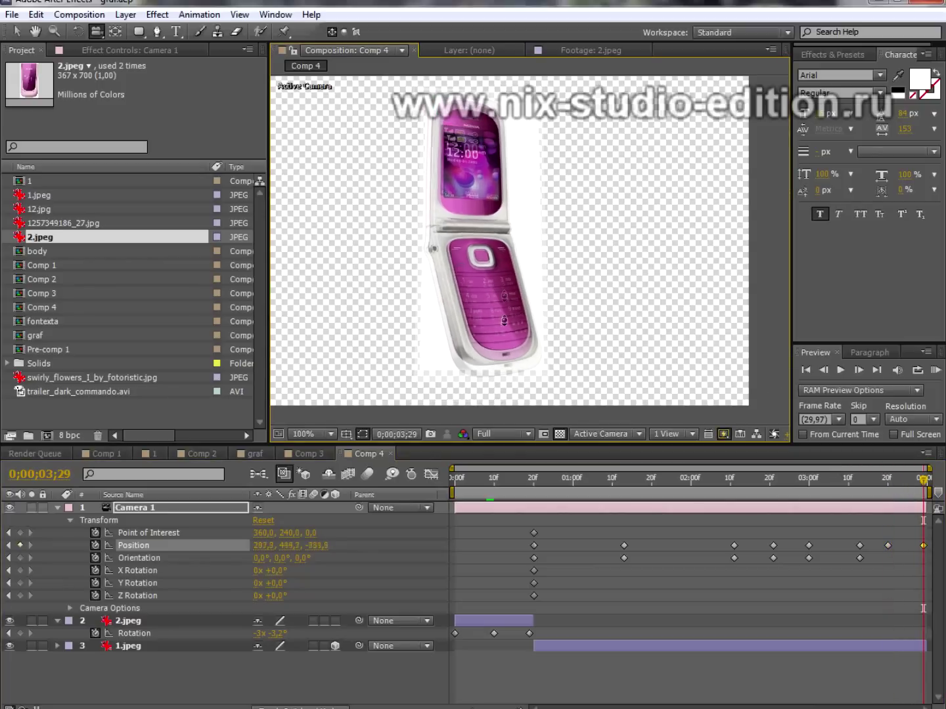
drag(507, 485, 505, 552)
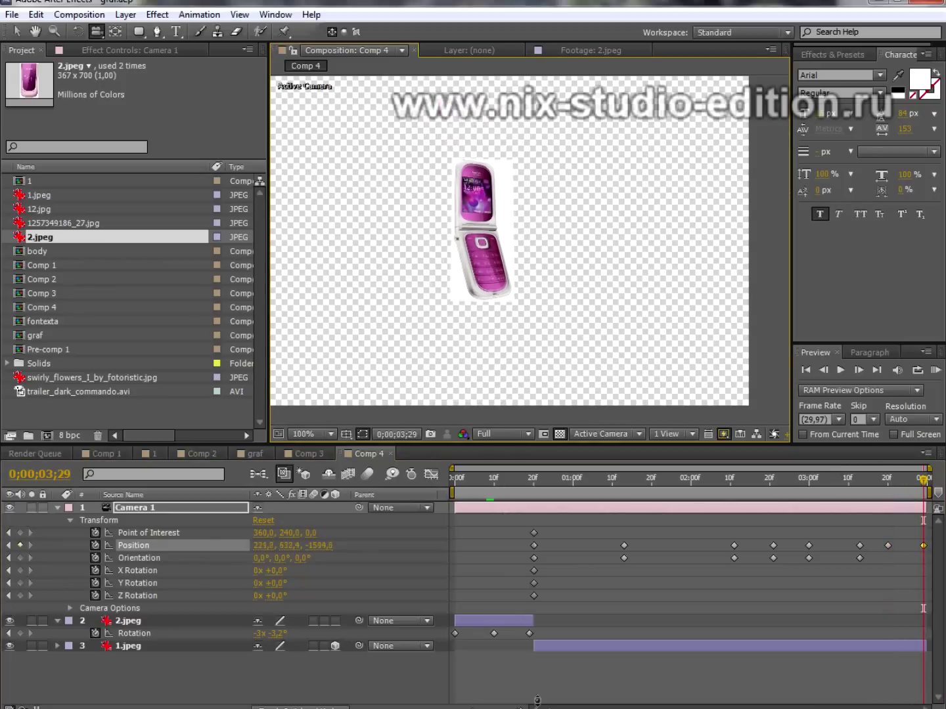
click(127, 647)
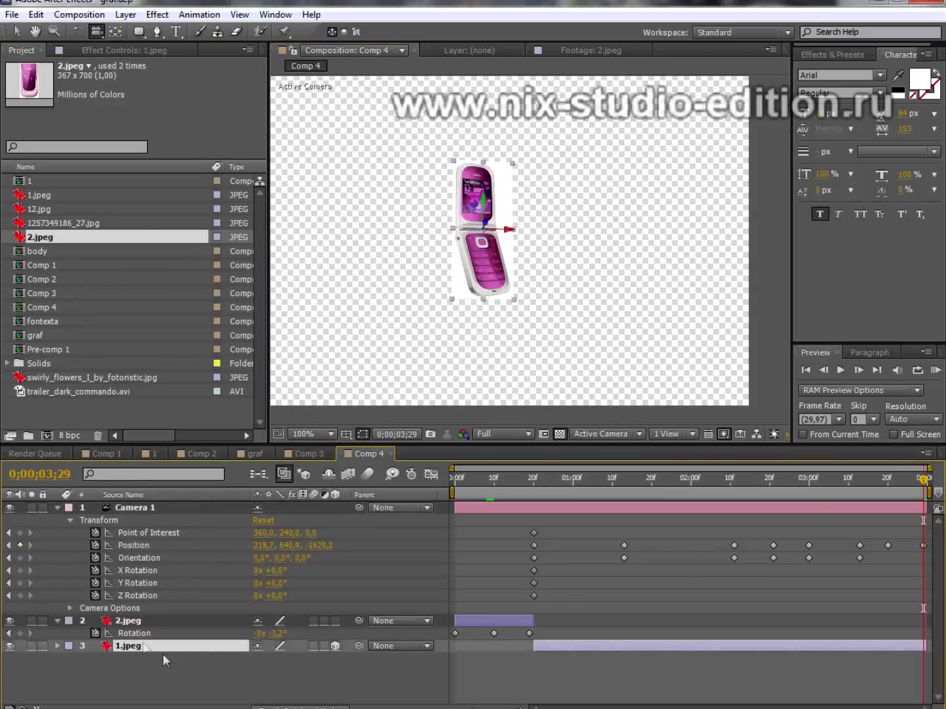
Keyframe 1.jpeg's Opacity at 100% on 3;24, falling to 0% on 3;29
key(t)
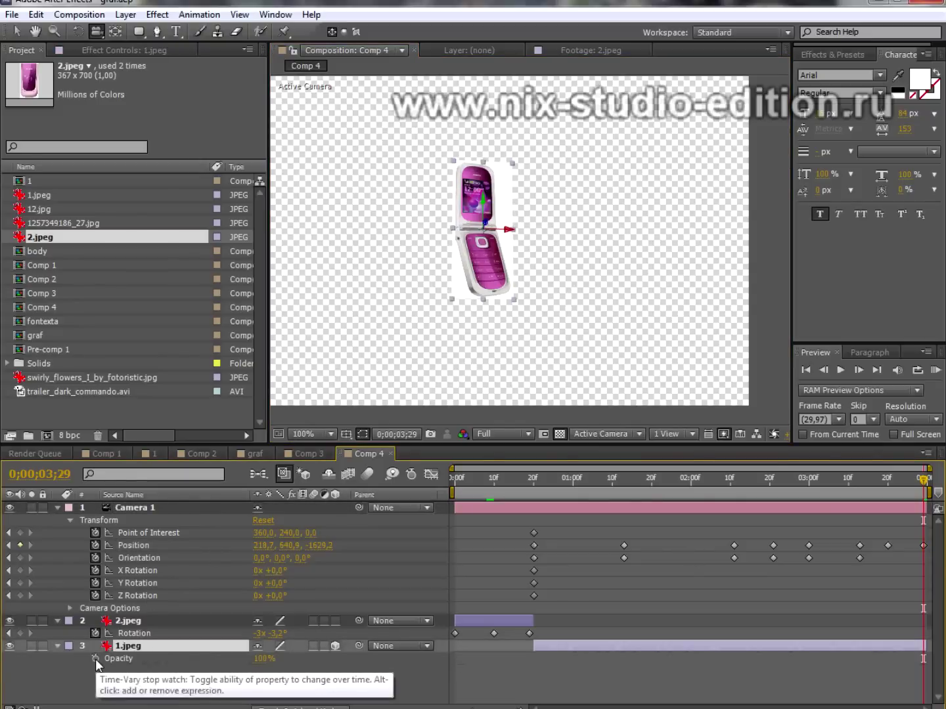
click(96, 659)
drag(923, 660, 903, 659)
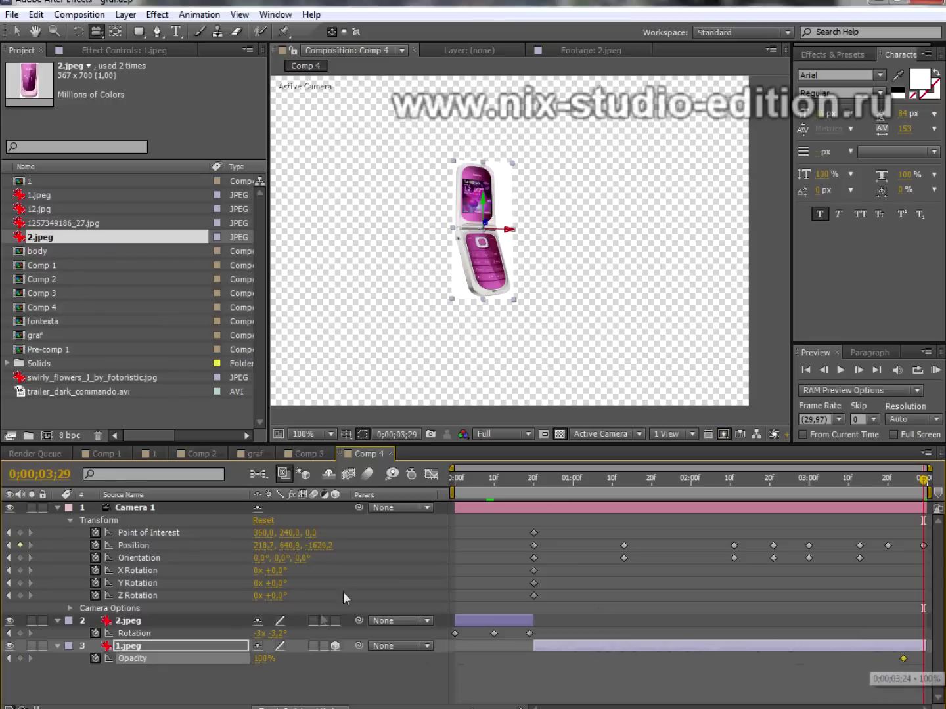
click(259, 659)
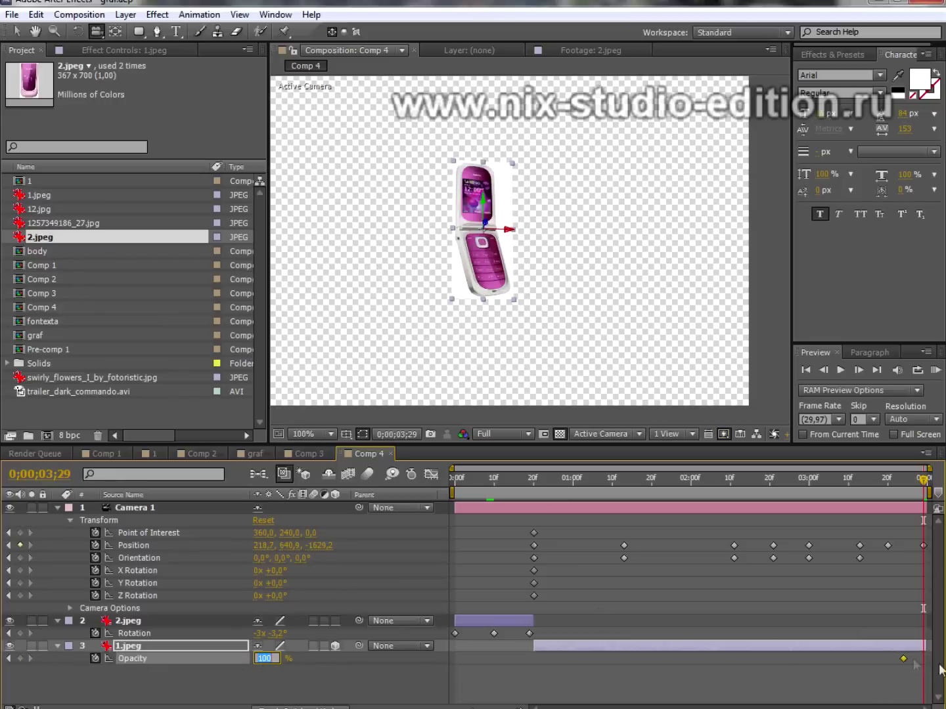
text(0)
key(Return)
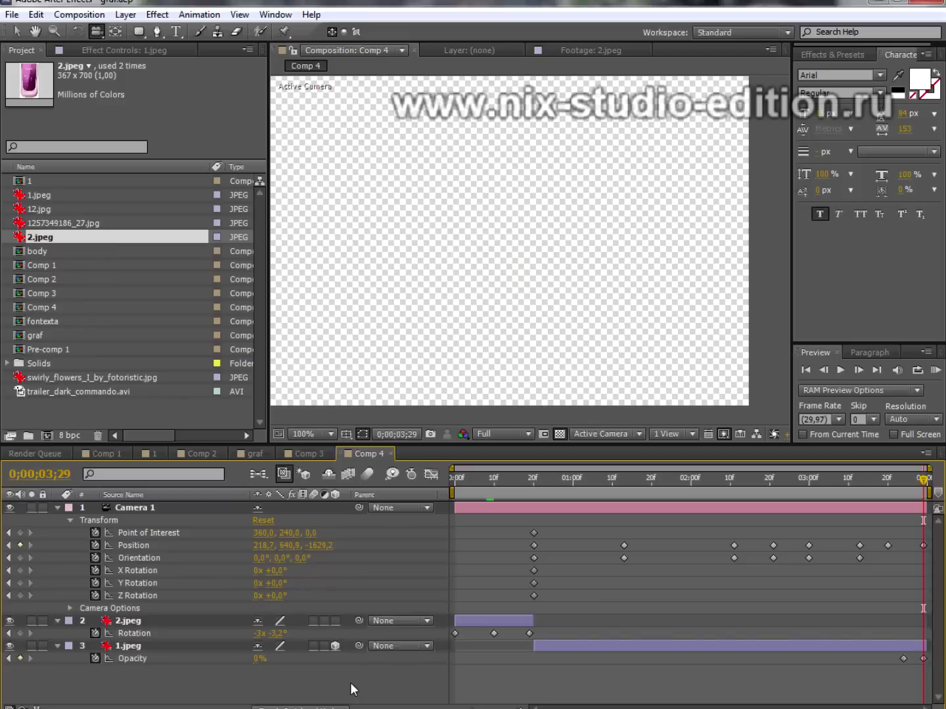
Preview the fade, return to 0;00;03;11 and select all of Camera 1's keyframes
drag(924, 486, 909, 513)
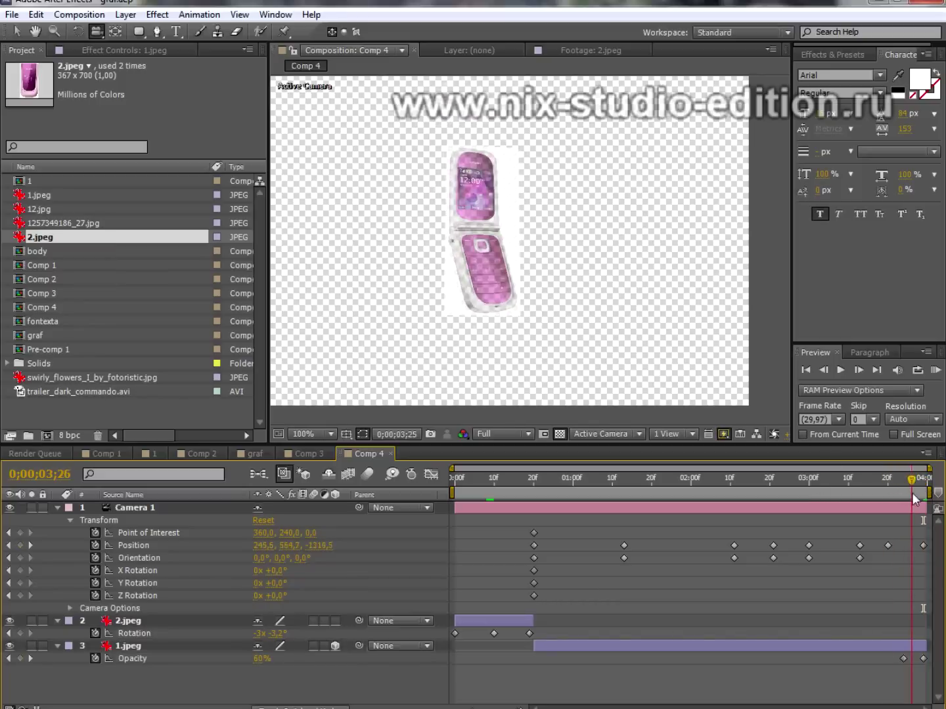
drag(909, 512, 852, 514)
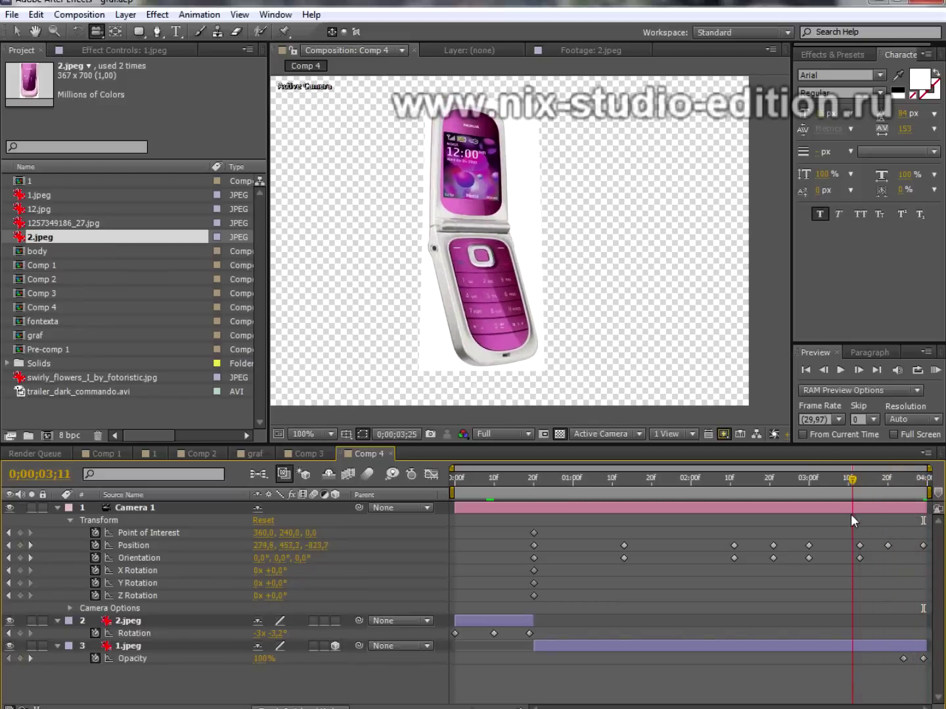
drag(527, 518, 932, 603)
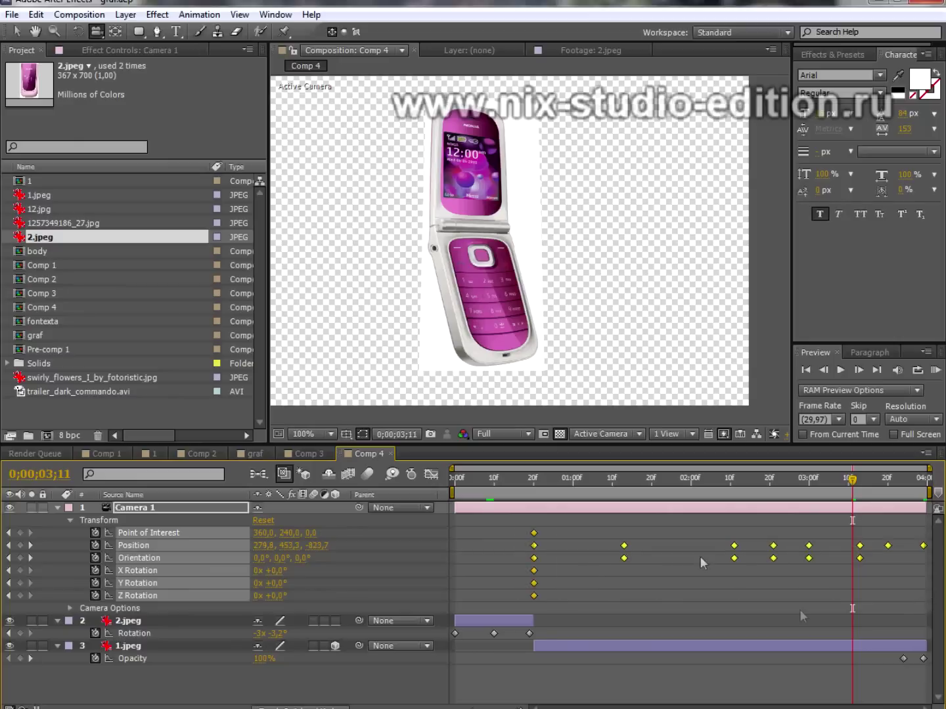
Apply Easy Ease to all the selected Camera 1 keyframes
right_click(624, 545)
mouse_move(669, 537)
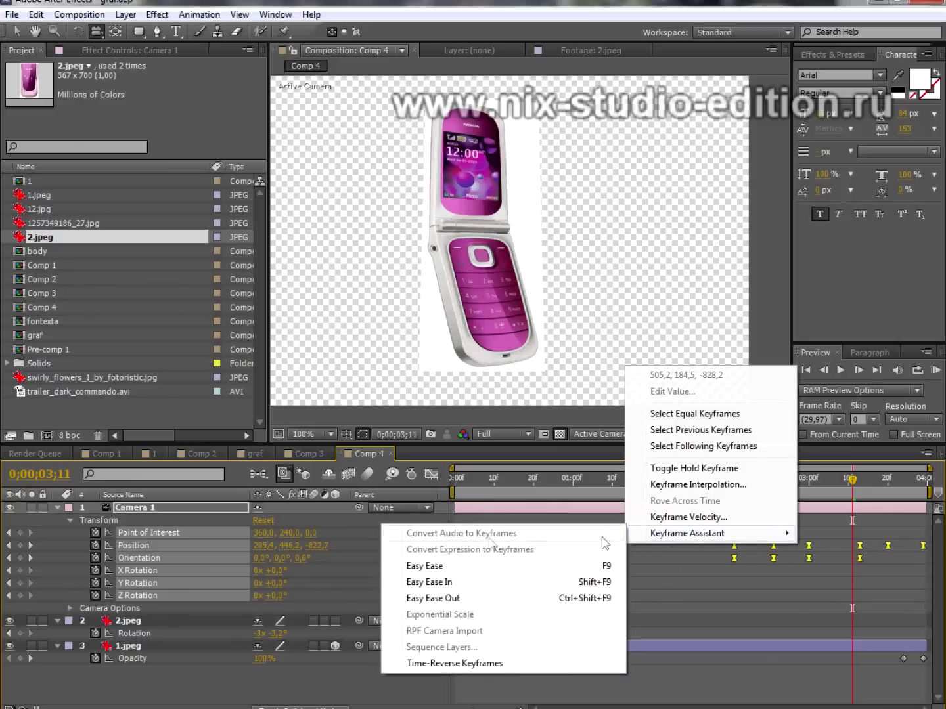
click(421, 565)
At 0;00;00;29, shift the camera so the phone sits right and lower, then select 1.jpeg
drag(535, 482, 568, 494)
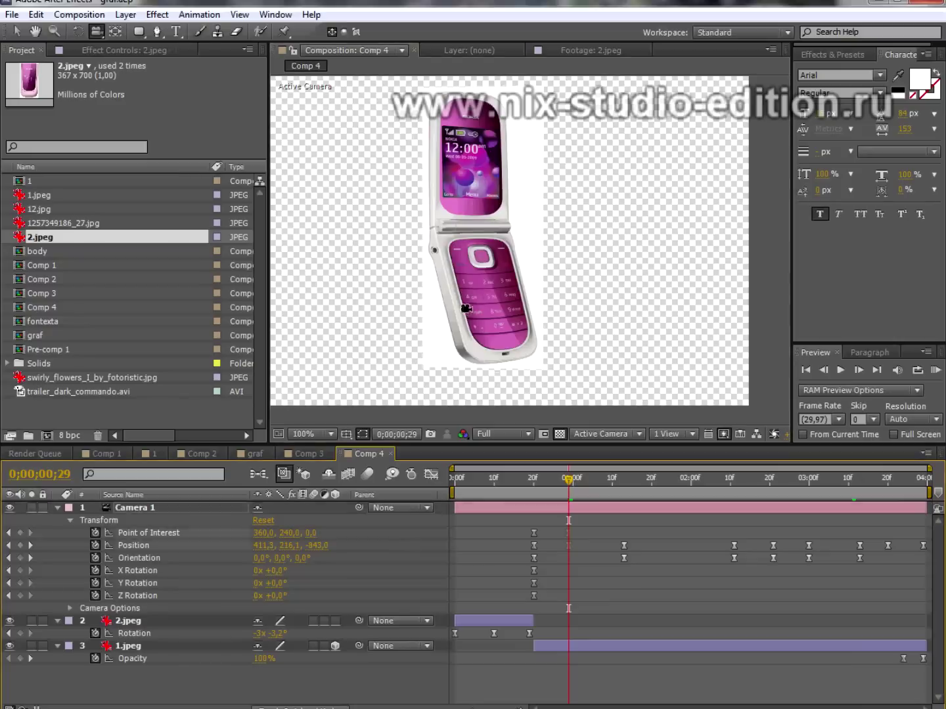
drag(554, 185, 580, 205)
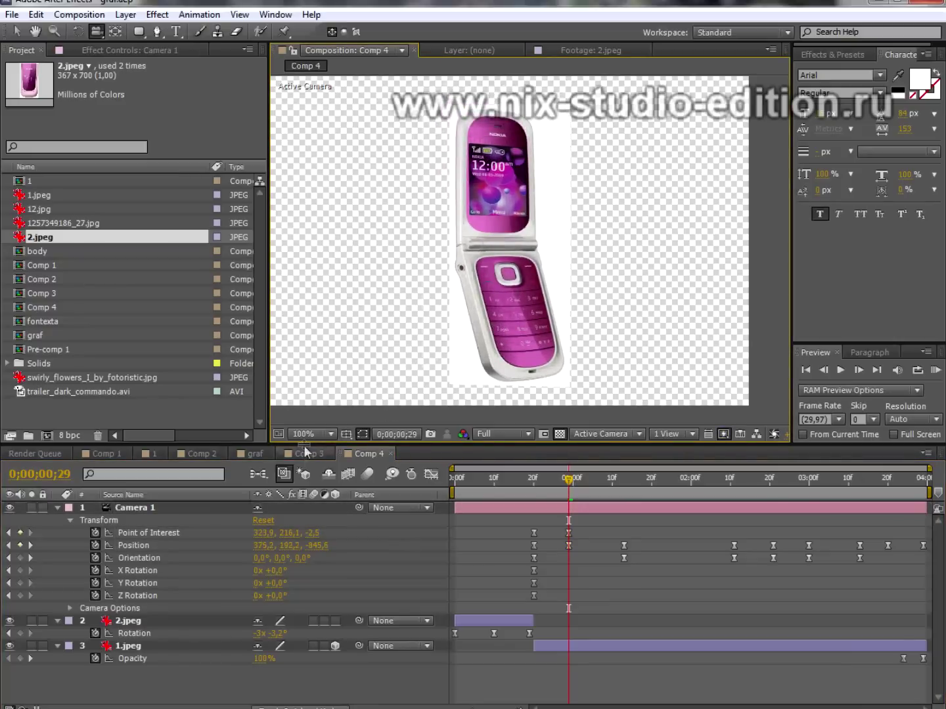
key(v)
click(134, 646)
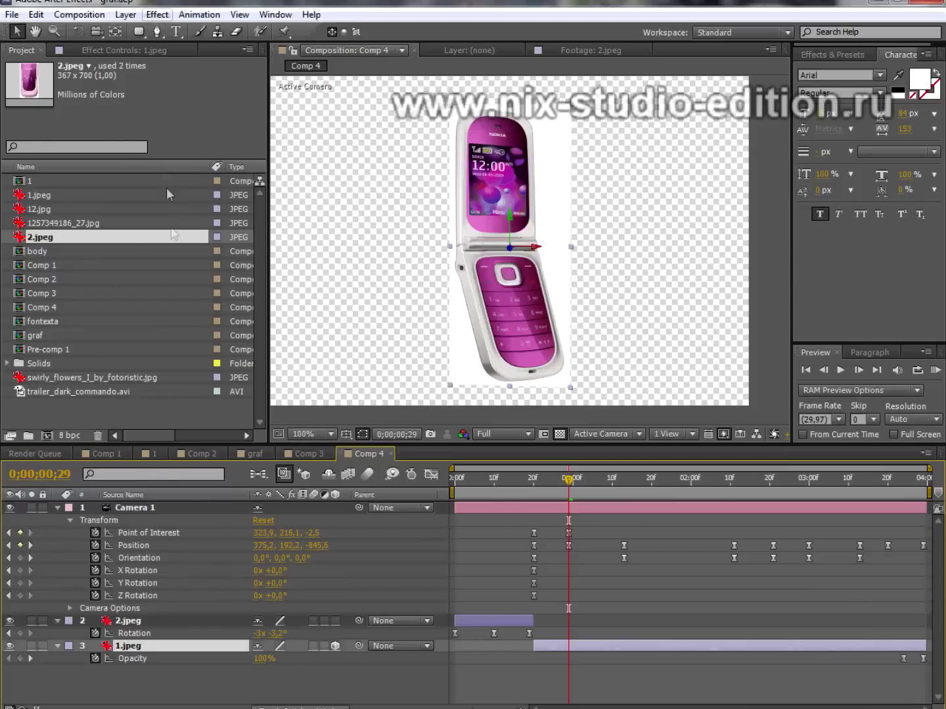
Apply Luma Key to 1.jpeg, set to Key Out Brighter with threshold 250
click(156, 15)
mouse_move(231, 235)
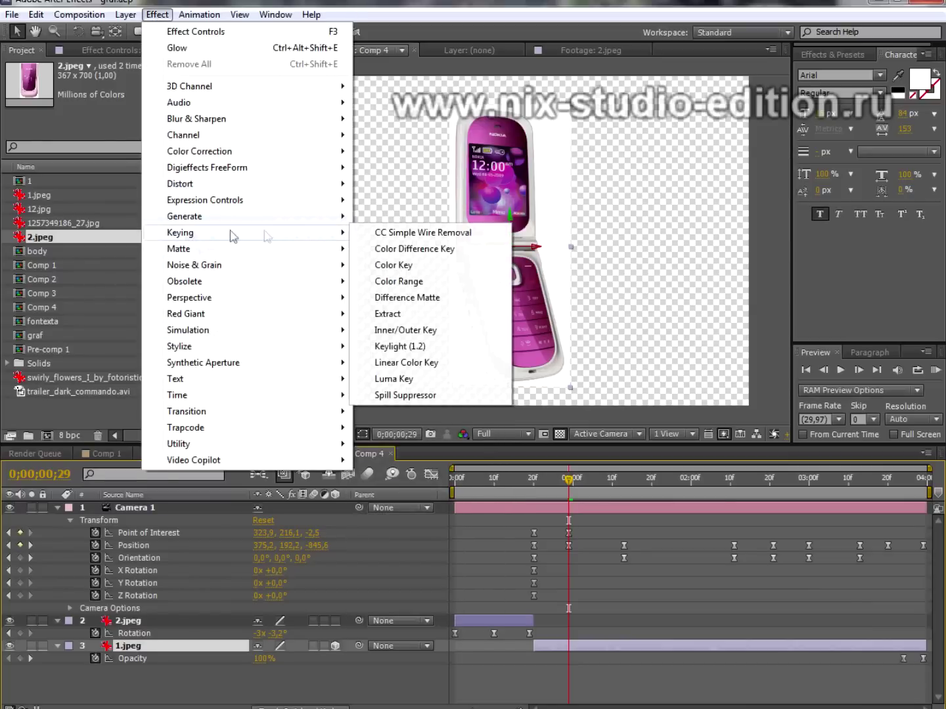
click(396, 379)
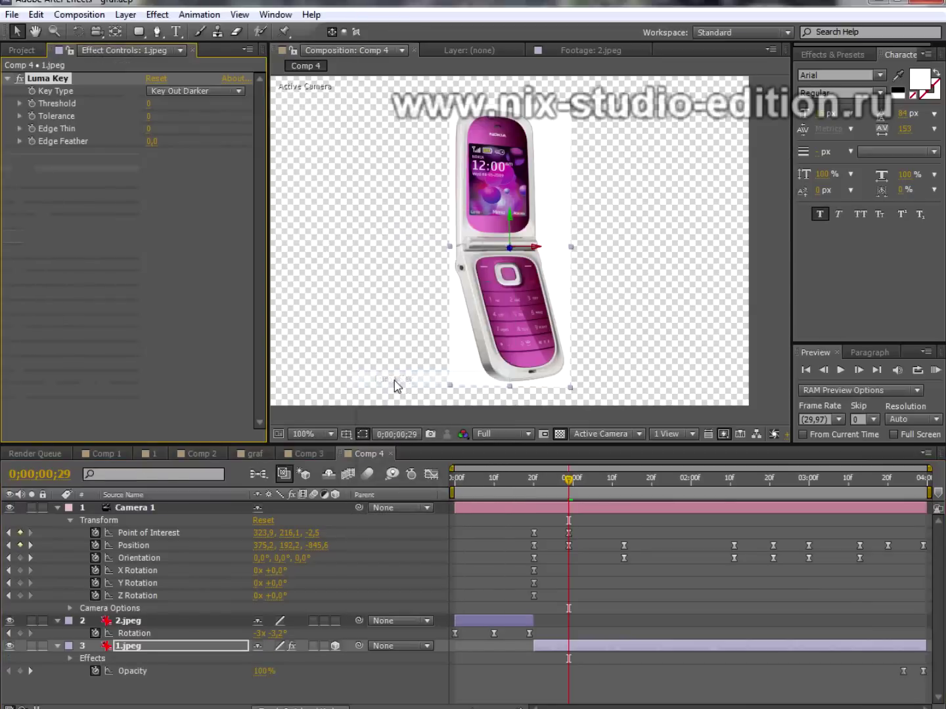
click(171, 95)
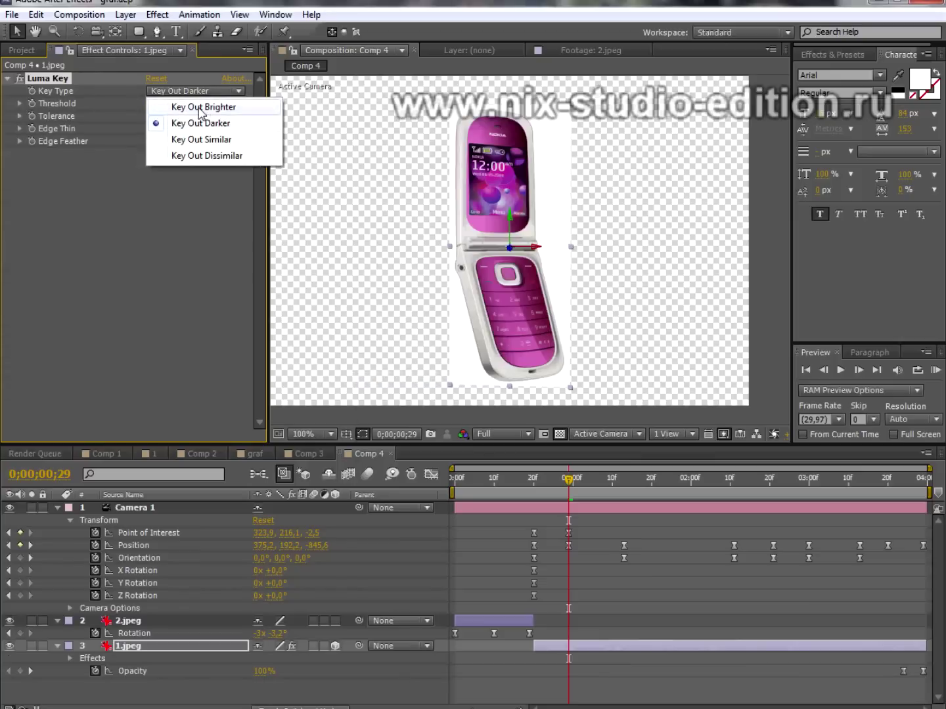
click(201, 107)
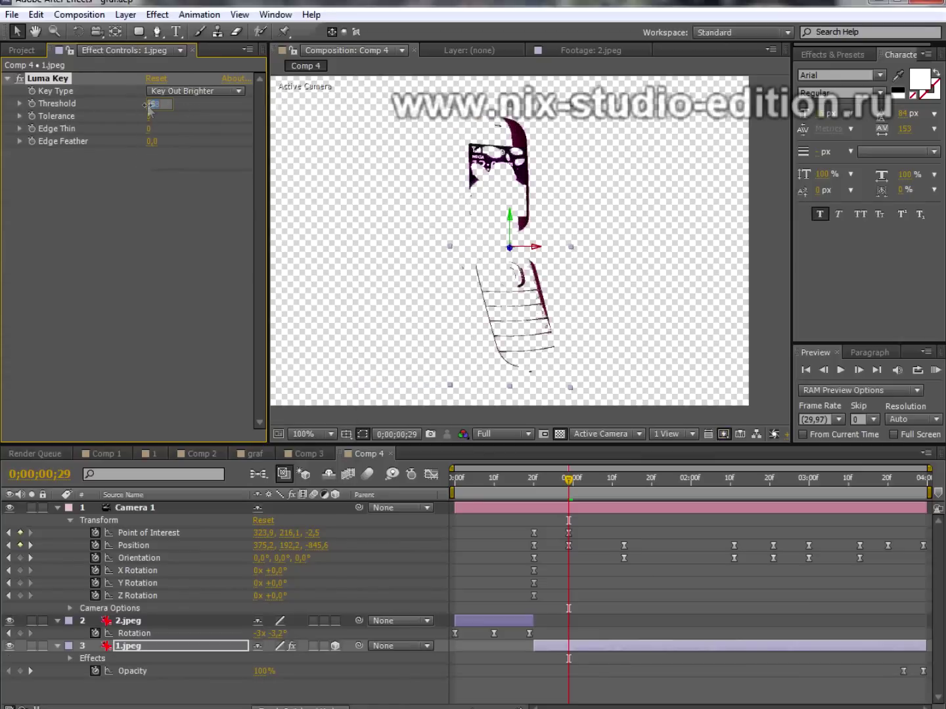
text(250)
key(Return)
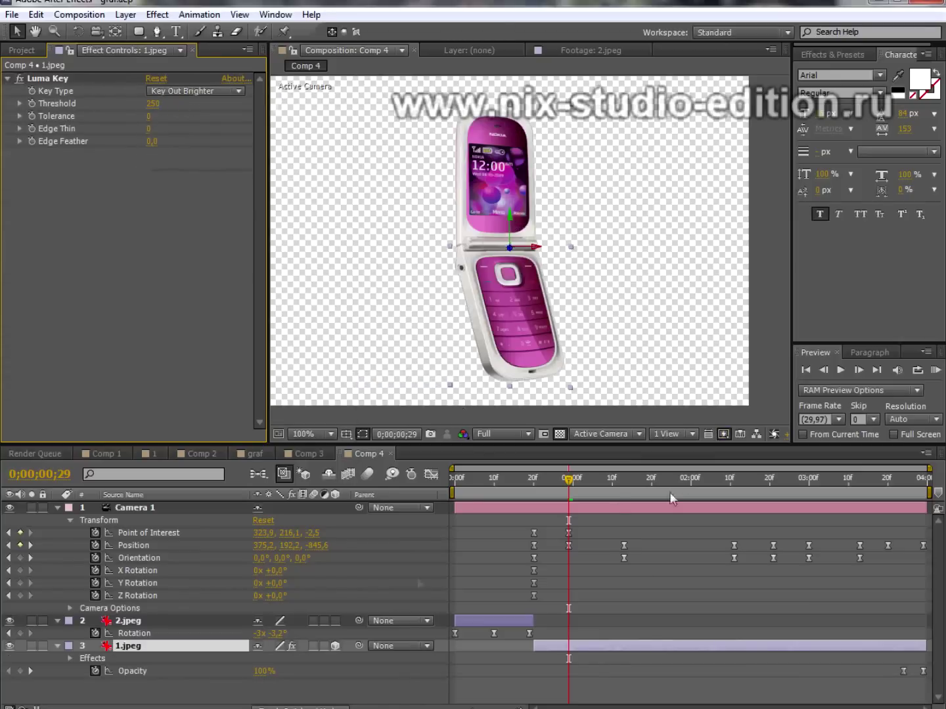
Give 2.jpeg a Key Out Brighter Luma Key, then enlarge the pink phone and preview its rotation
click(132, 621)
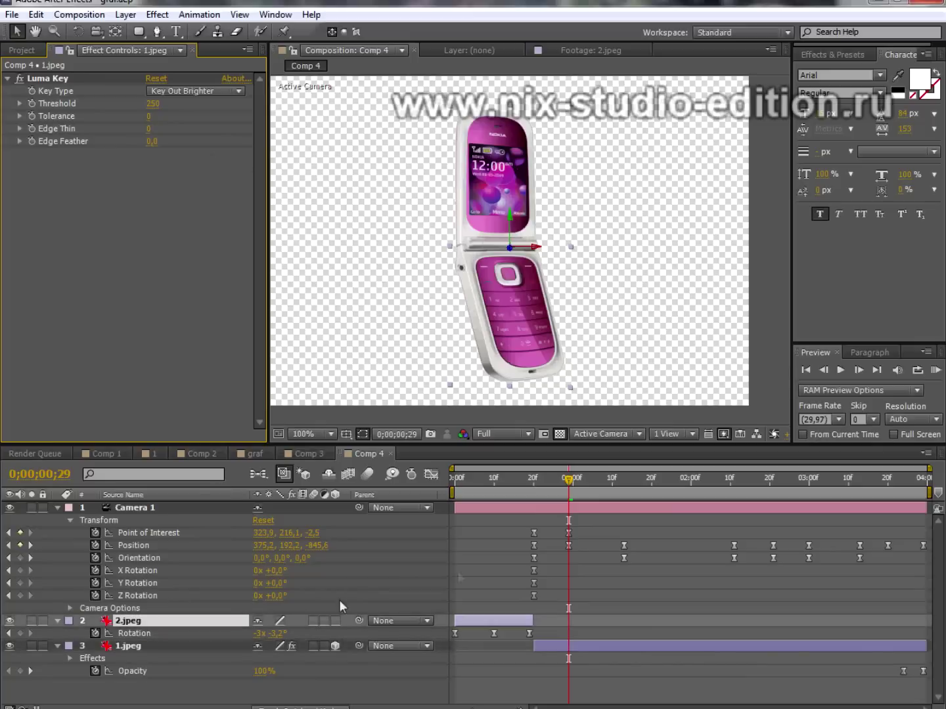
click(495, 541)
click(494, 477)
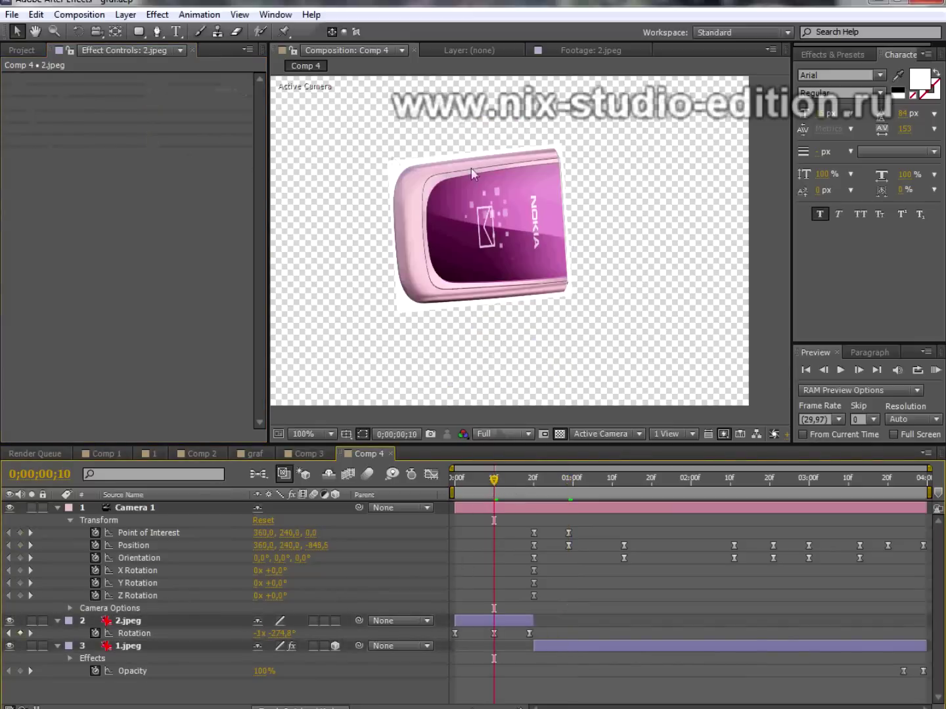
click(129, 620)
click(156, 15)
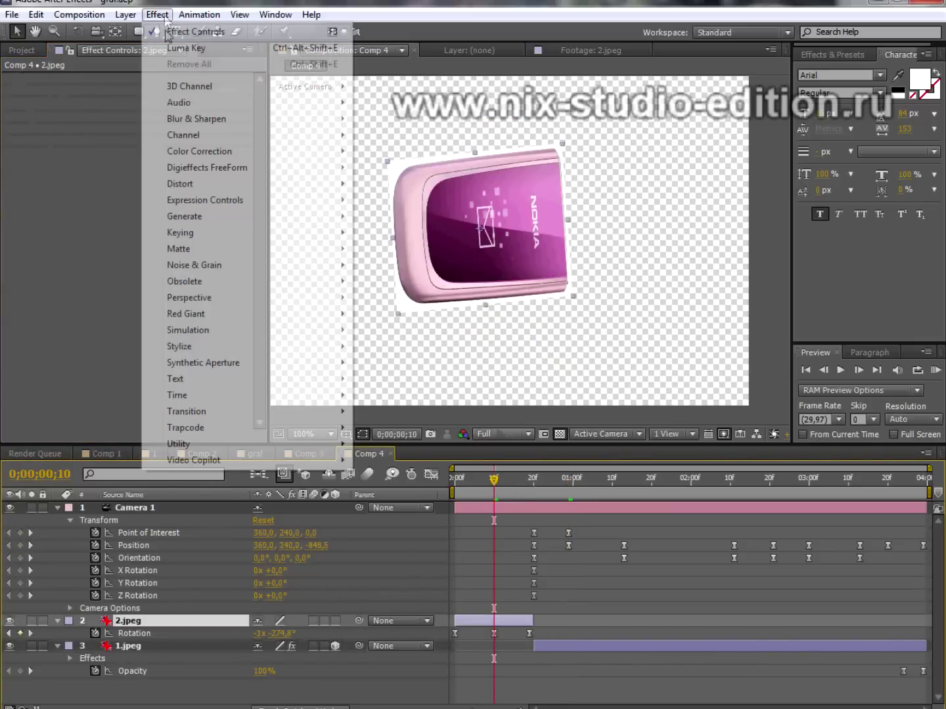
click(206, 49)
click(176, 92)
click(190, 108)
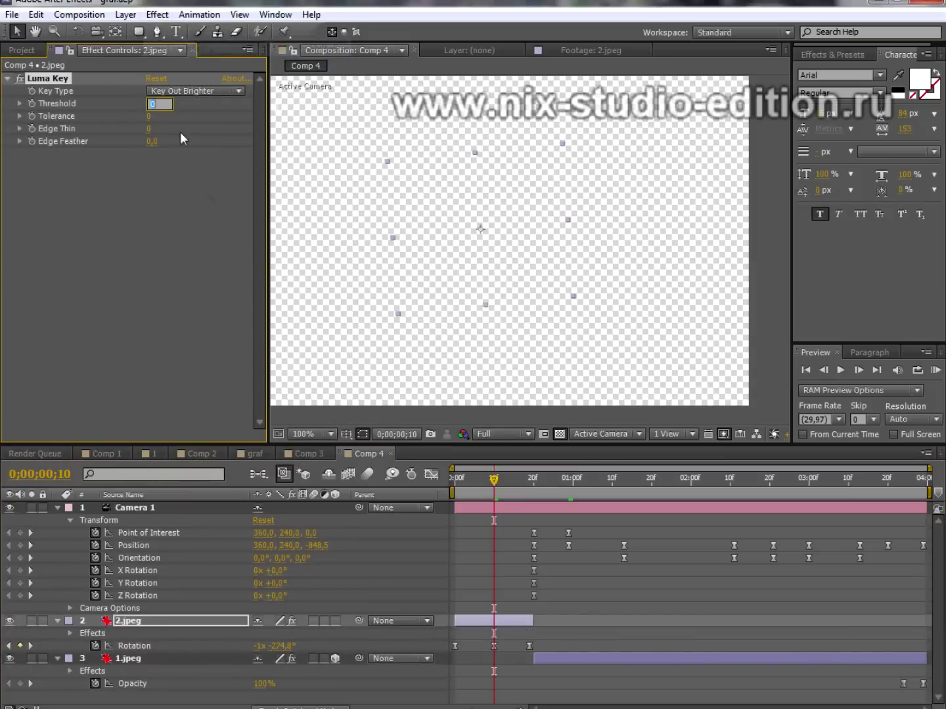
text(50)
key(Return)
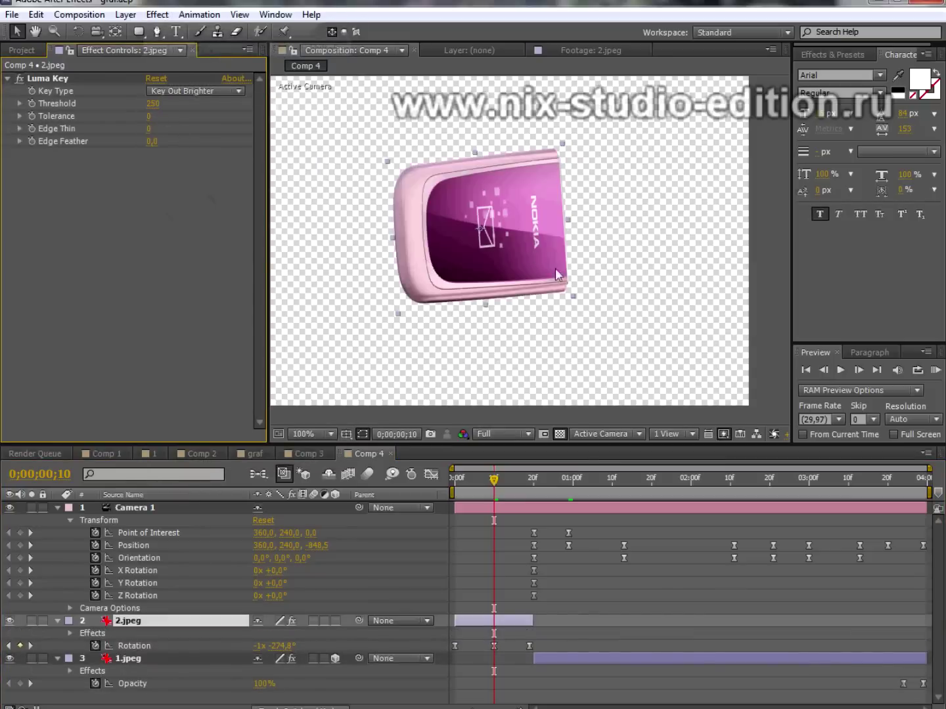
drag(572, 299, 599, 289)
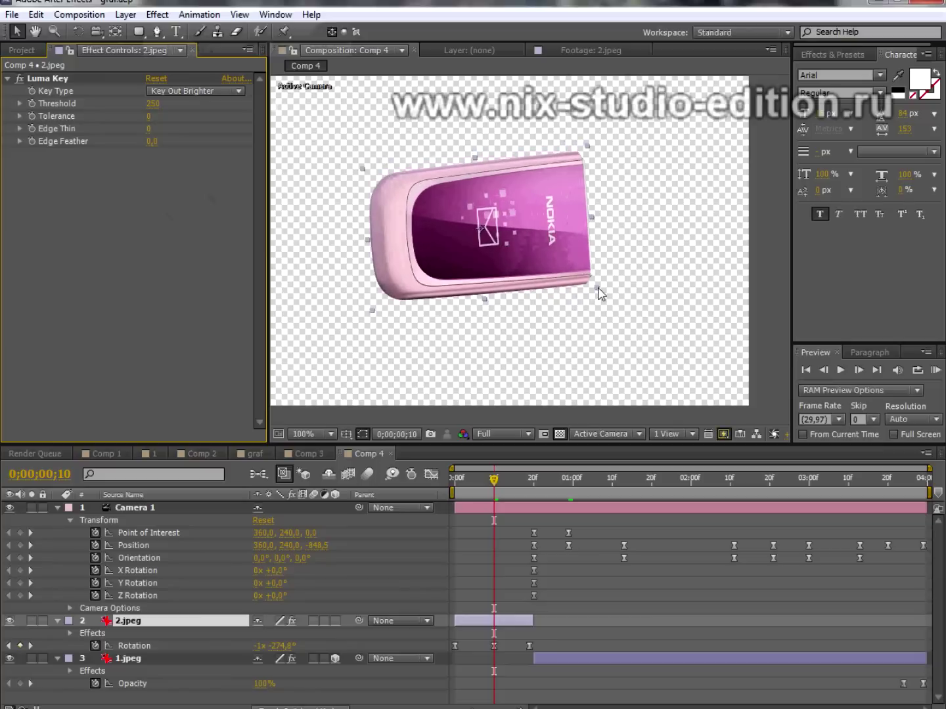
mouse_move(477, 486)
mouse_down()
mouse_move(542, 506)
mouse_move(572, 503)
mouse_up()
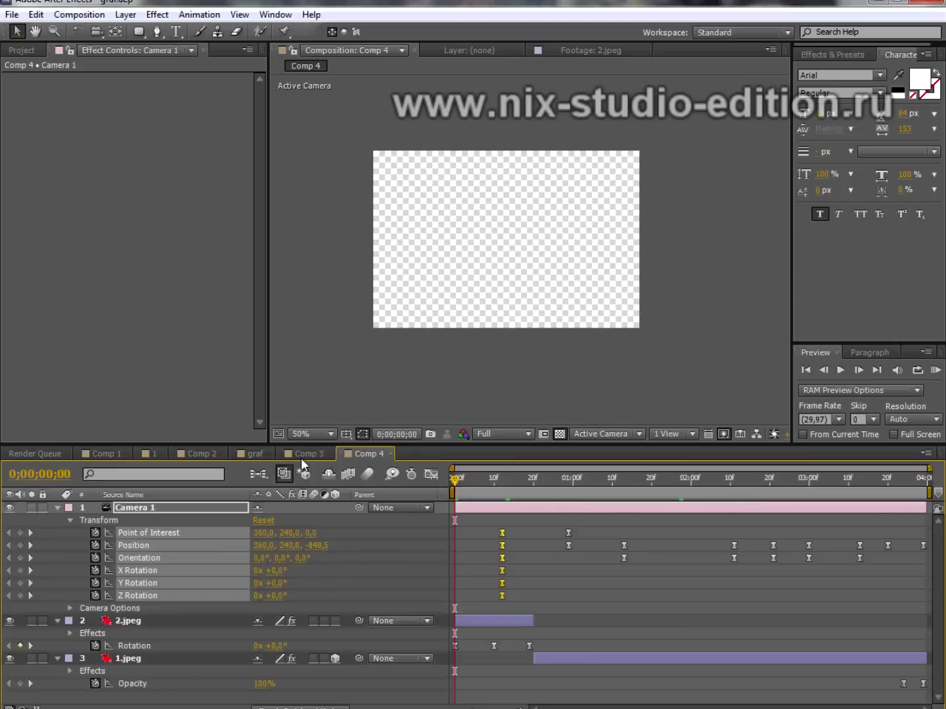
In Comp 3, add Comp 4 from the Project panel as the top layer
click(302, 454)
click(137, 508)
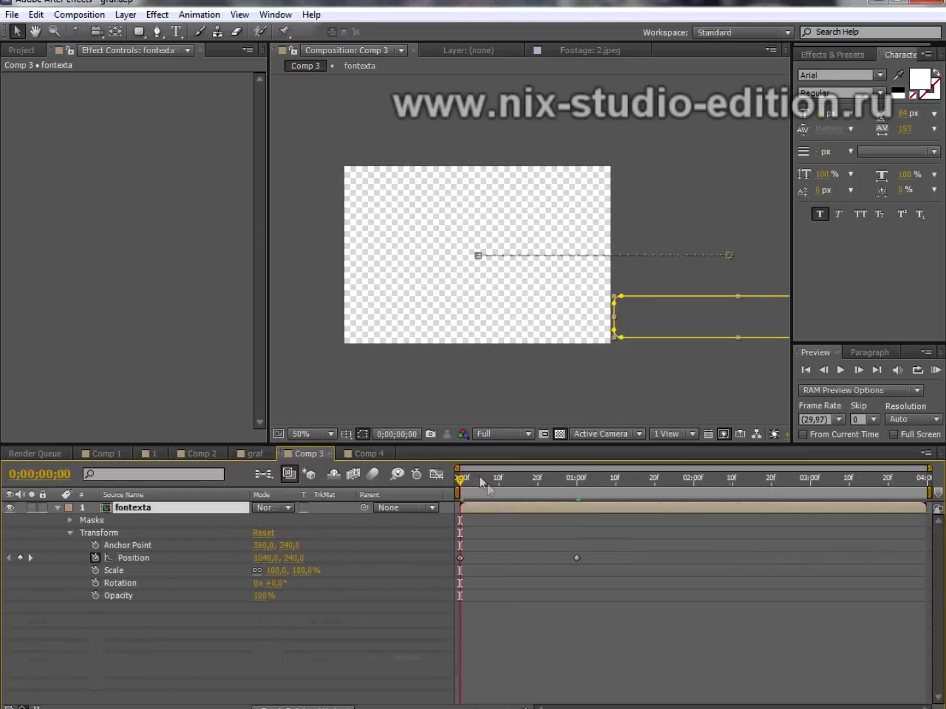
drag(464, 485, 417, 516)
click(25, 50)
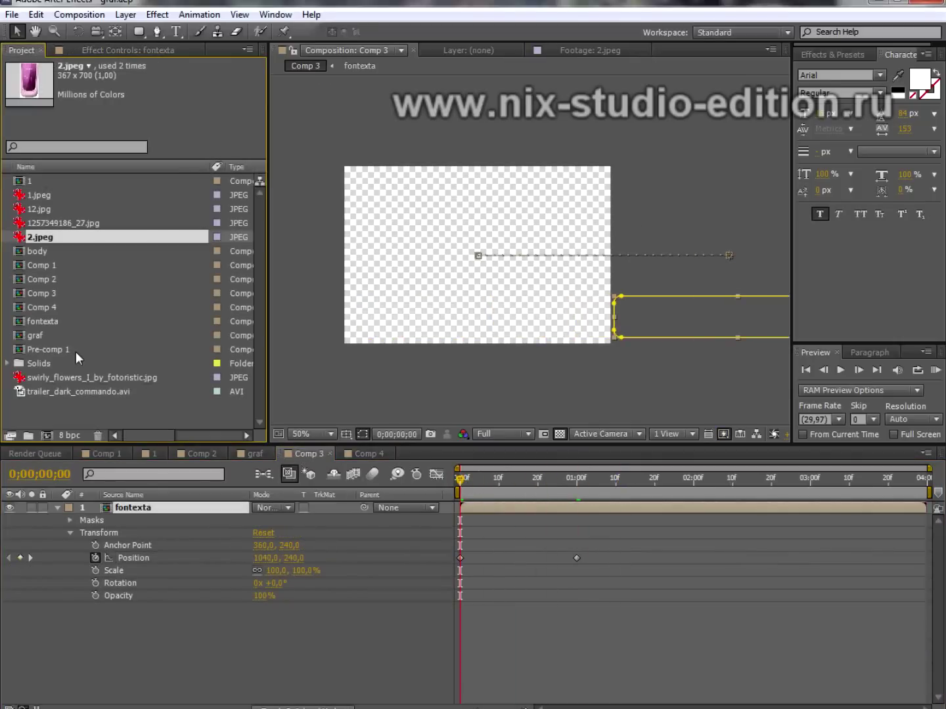
click(41, 306)
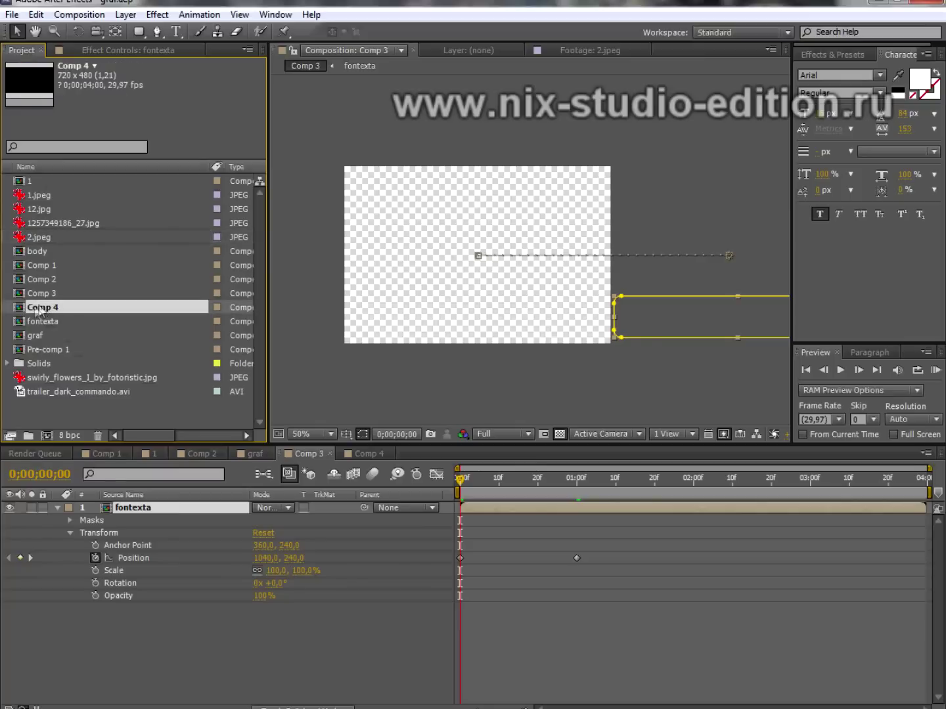
drag(36, 308, 149, 508)
drag(461, 478, 542, 480)
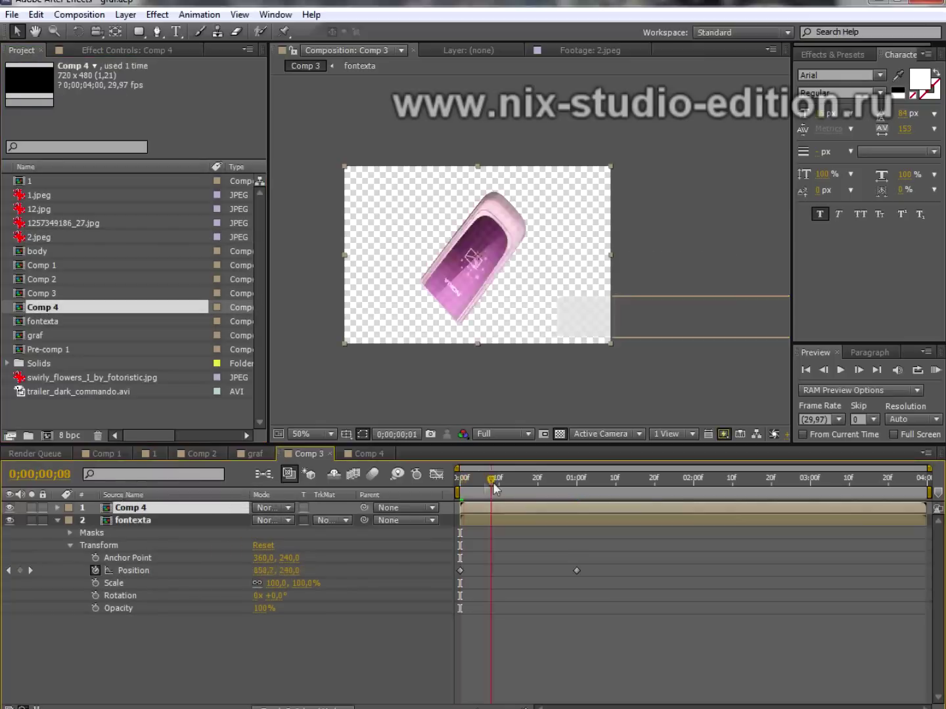
At frame 24, shrink the phone layer and place it on the white bar's right end
click(554, 487)
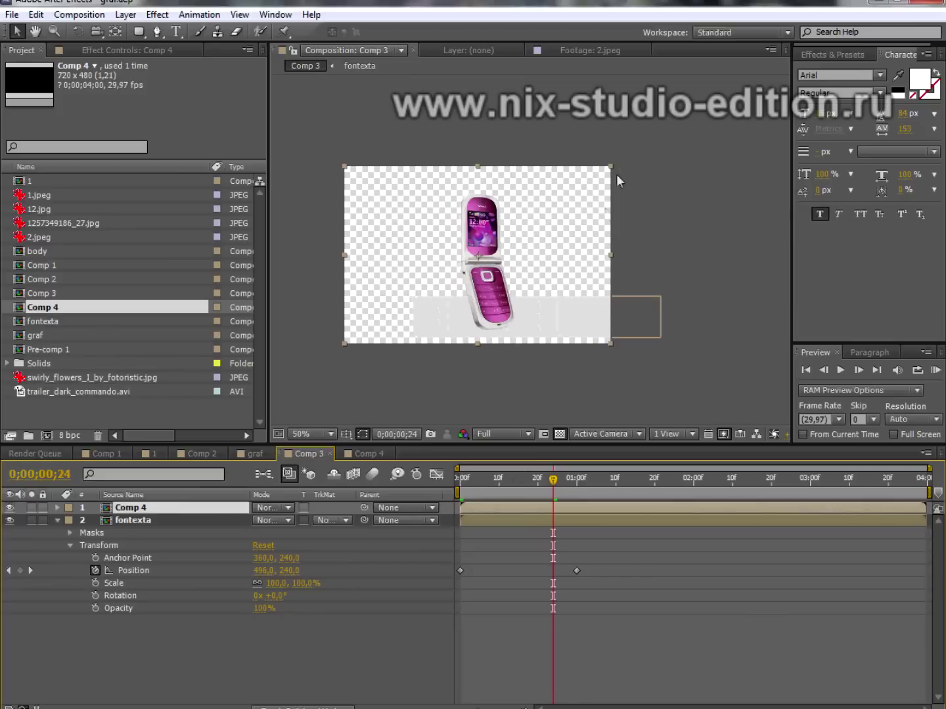
drag(611, 166, 538, 219)
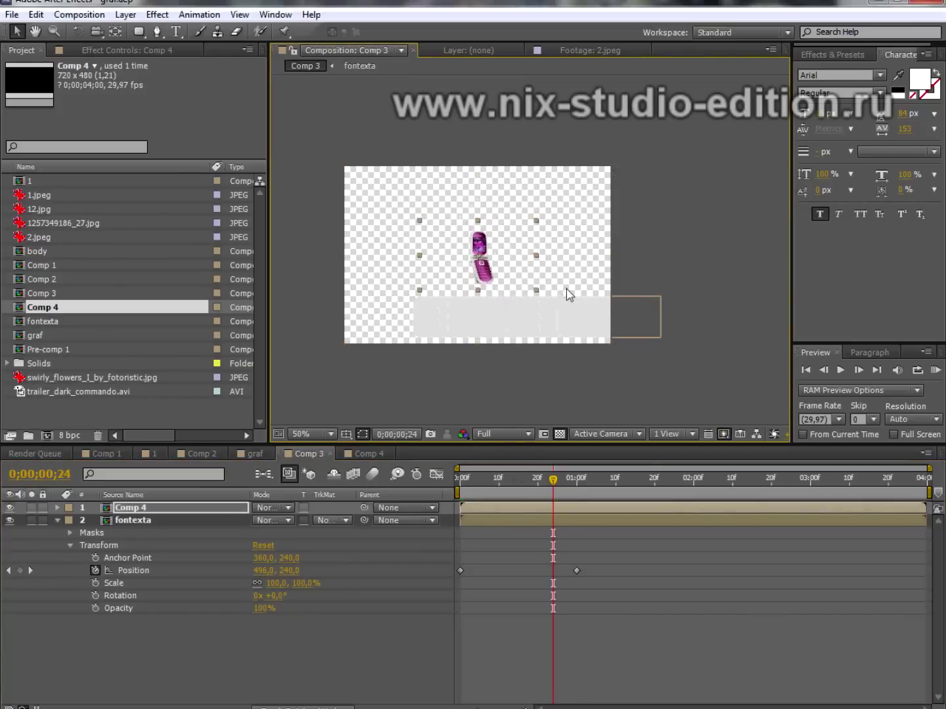
drag(569, 295, 599, 303)
mouse_move(553, 478)
mouse_down()
mouse_move(549, 500)
mouse_move(884, 540)
mouse_move(869, 536)
mouse_up()
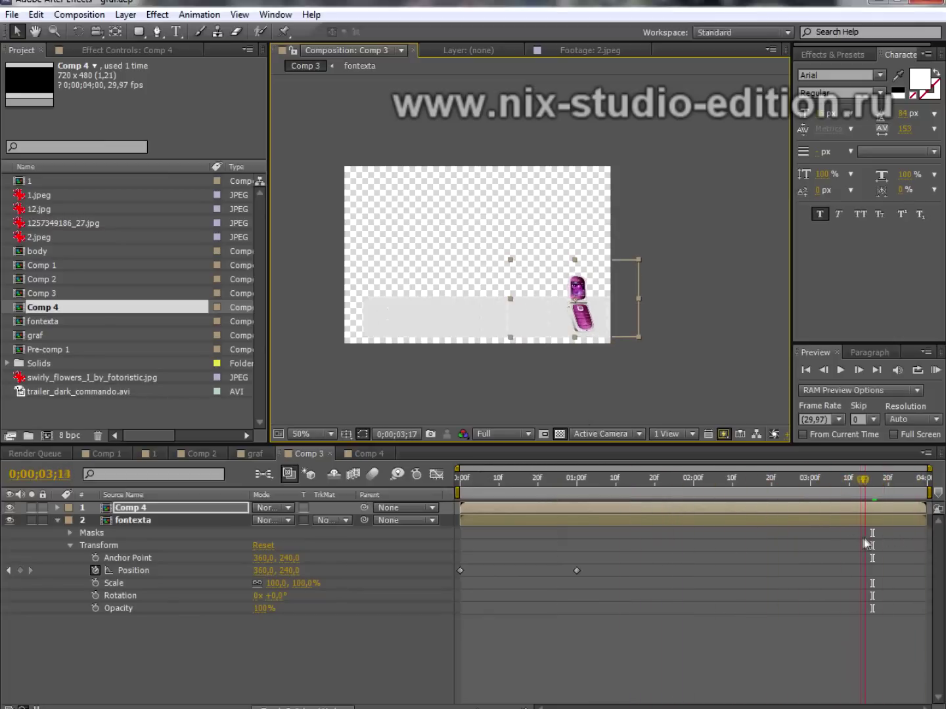
Add fontexta Position keyframes holding 360,240 at 3;15 and returning to the start at 3;29, then play back
click(124, 519)
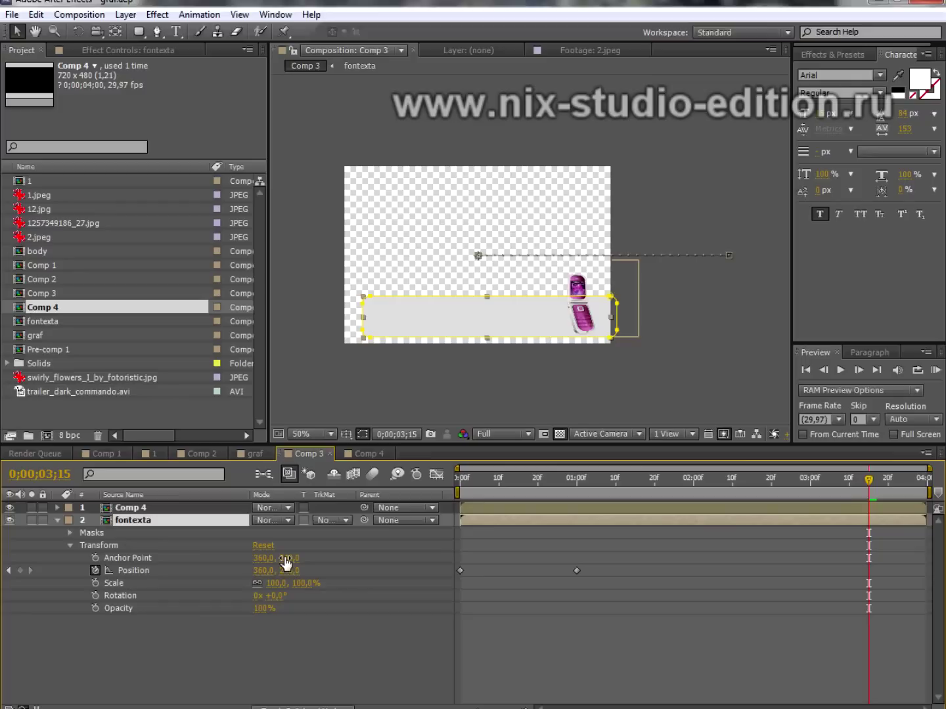
key(u)
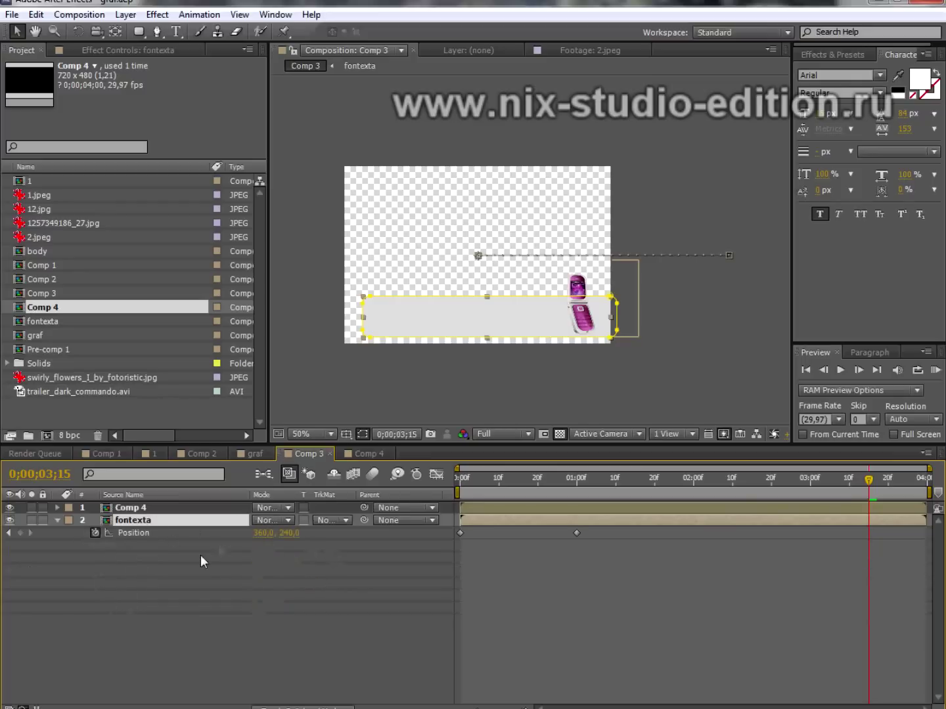
click(20, 532)
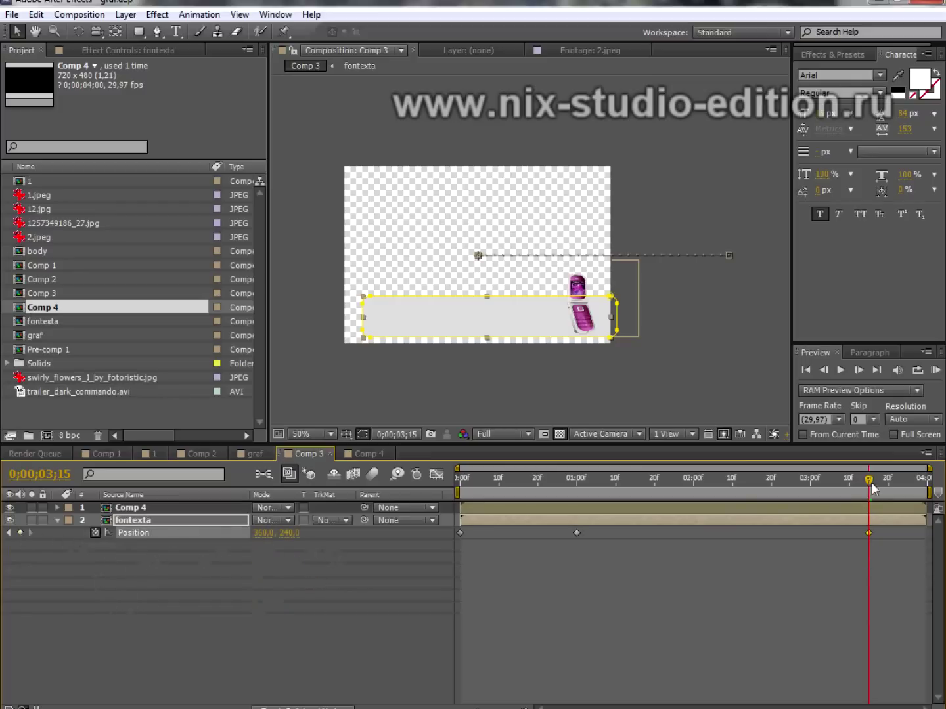
drag(872, 488, 924, 486)
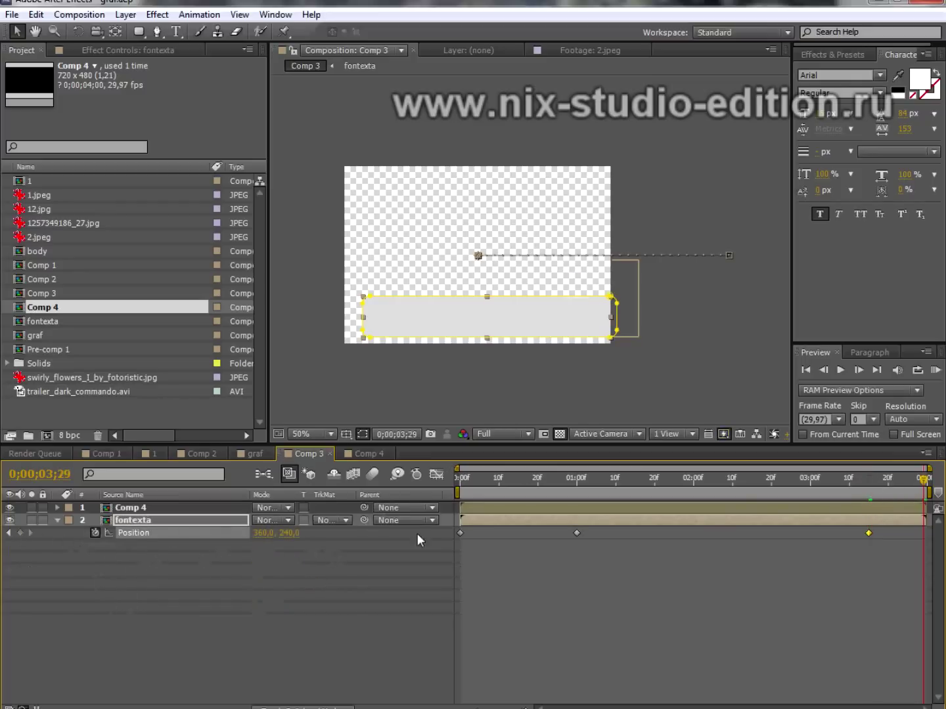
click(460, 533)
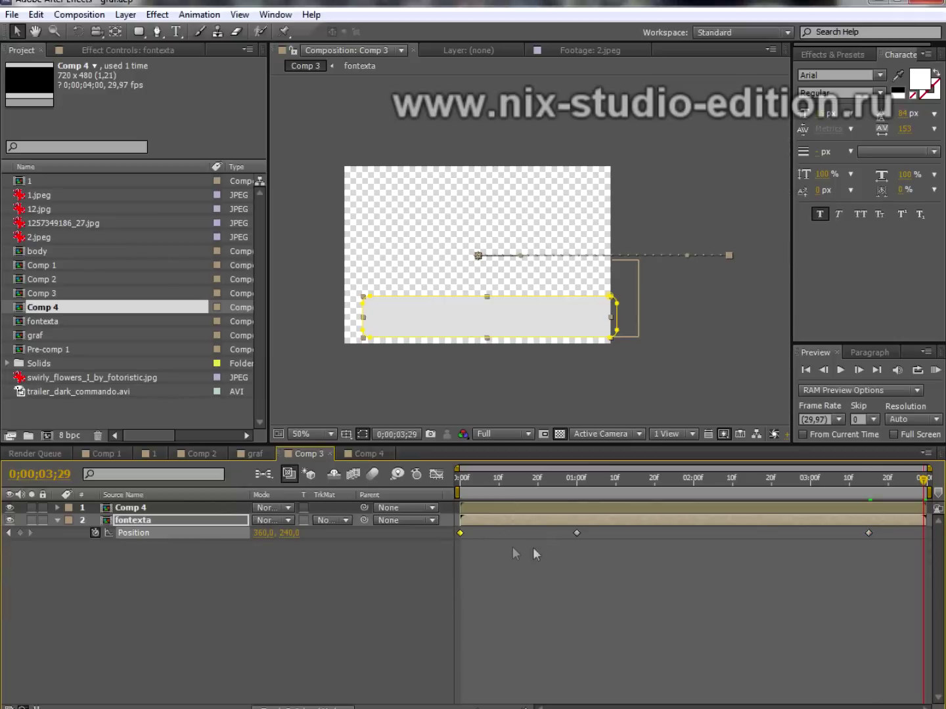
click(923, 533)
drag(926, 480, 833, 494)
key(space)
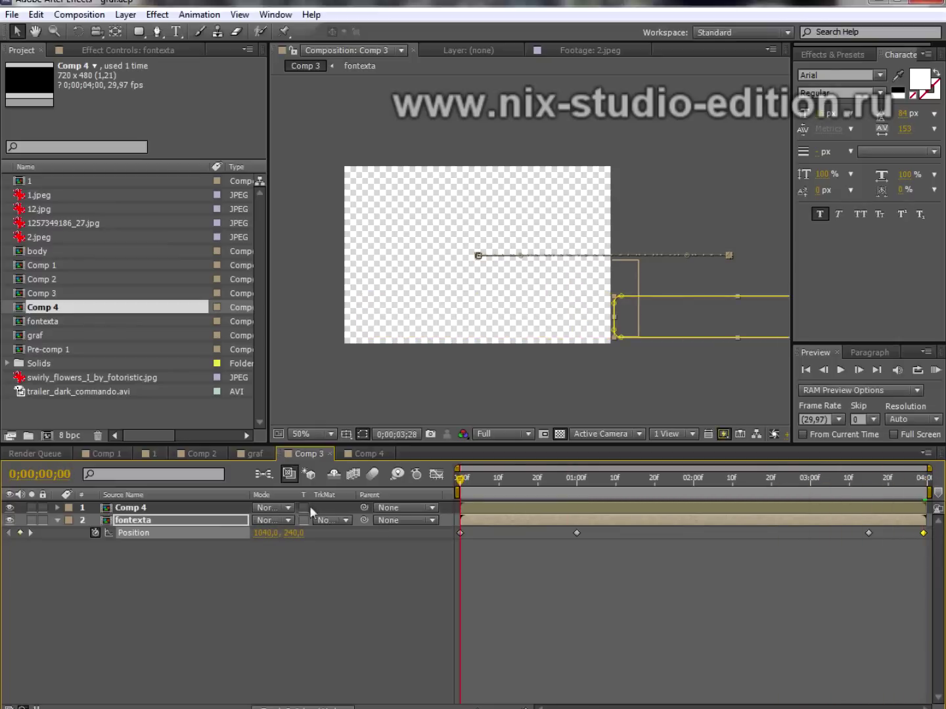
Add trailer_dark_commando.avi below the bar and fit it to the comp
drag(48, 391, 498, 552)
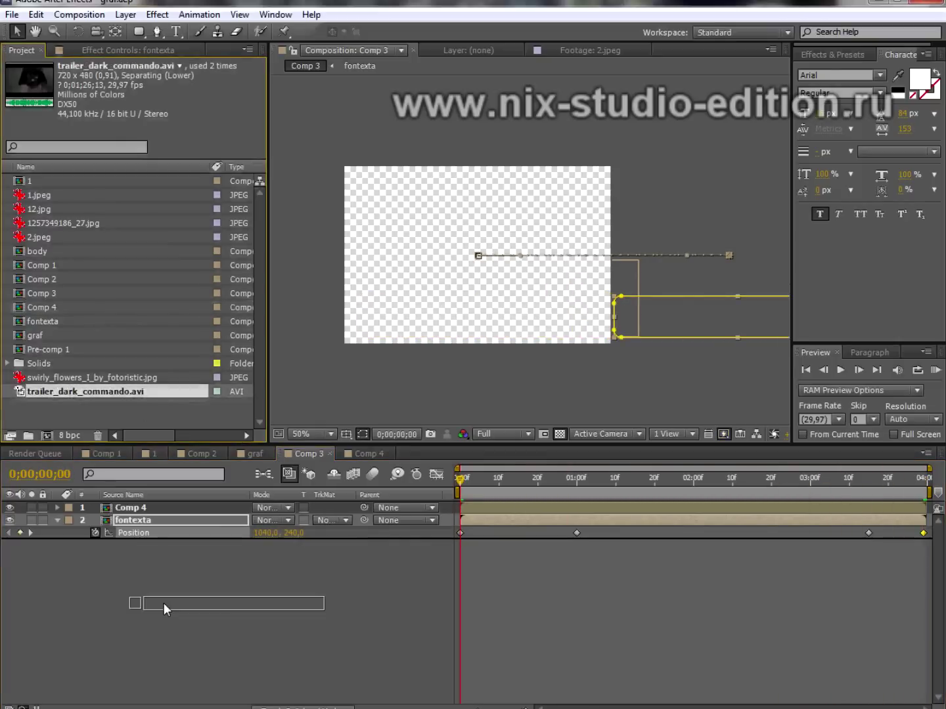
right_click(448, 257)
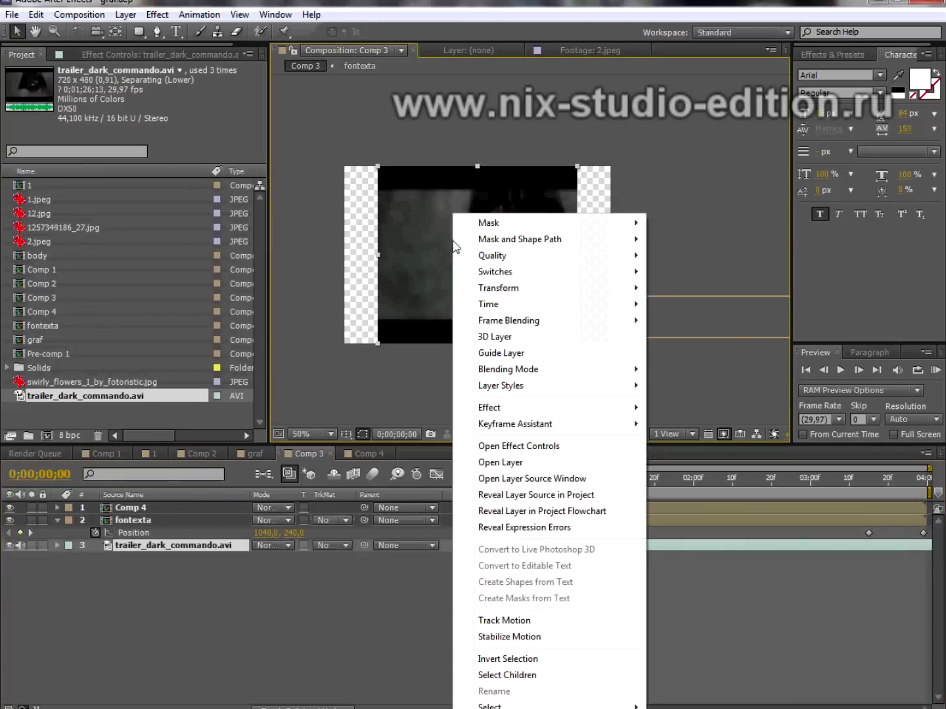
mouse_move(506, 289)
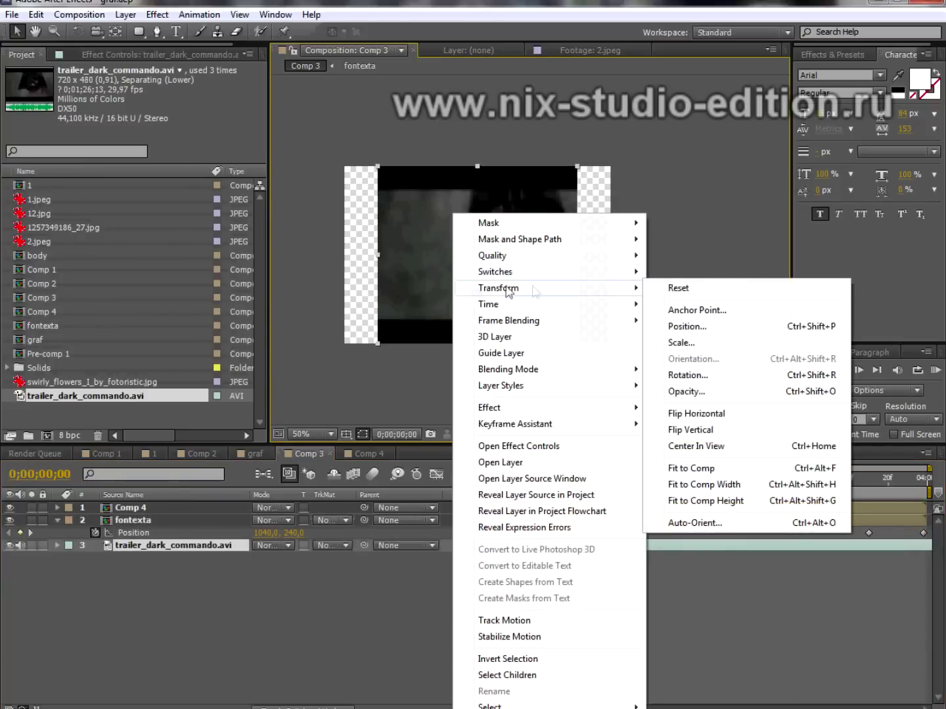
click(712, 468)
Scrub to 2;09 where the bar has settled and select the Comp 4 phone layer
drag(539, 480, 622, 492)
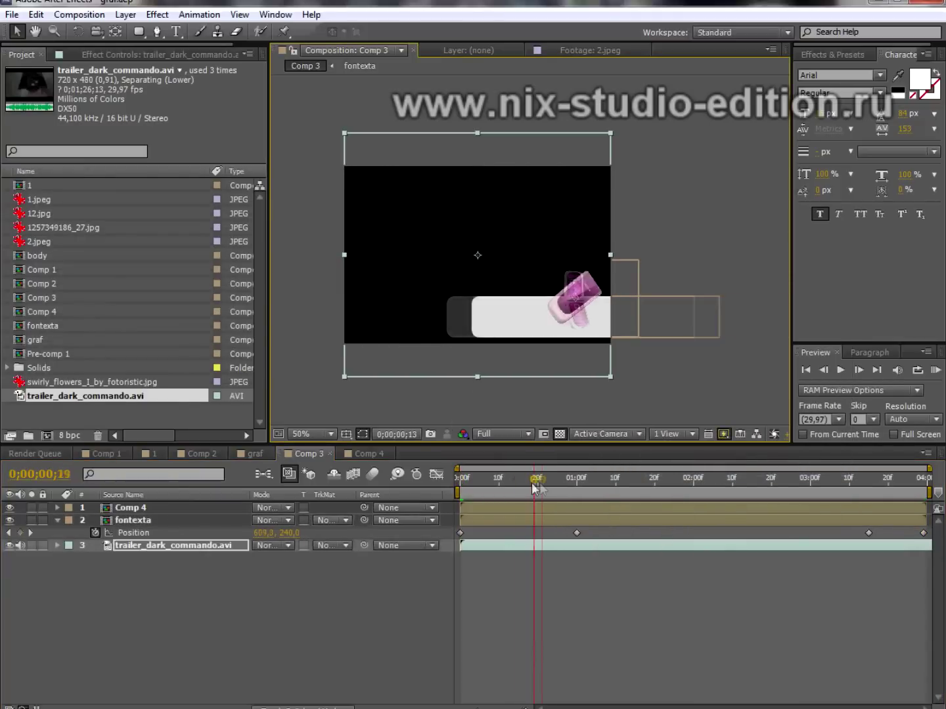
drag(655, 501, 729, 500)
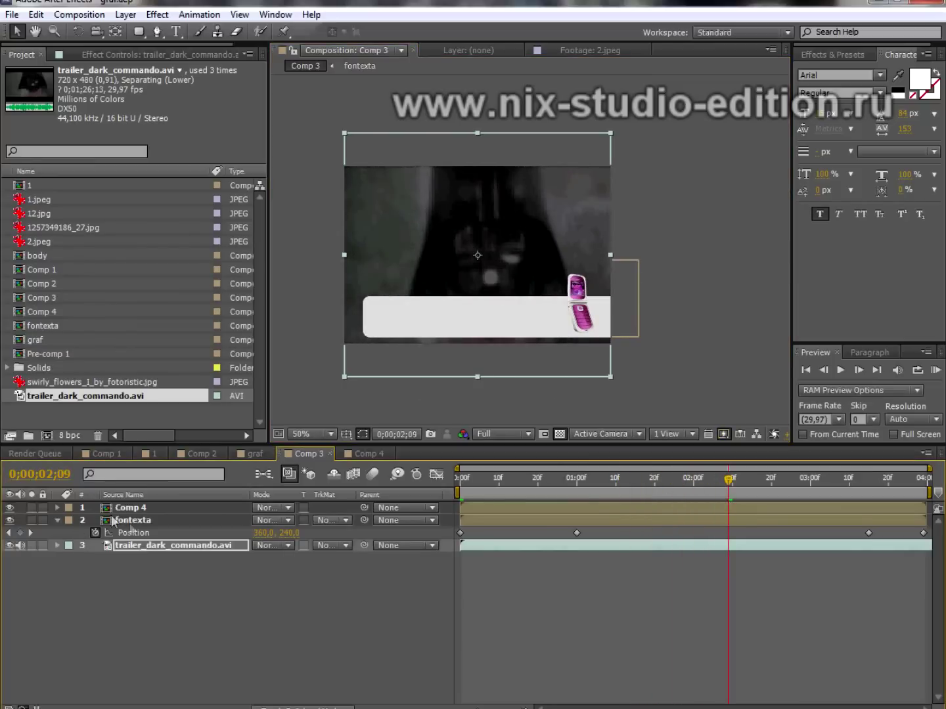
click(129, 507)
click(157, 15)
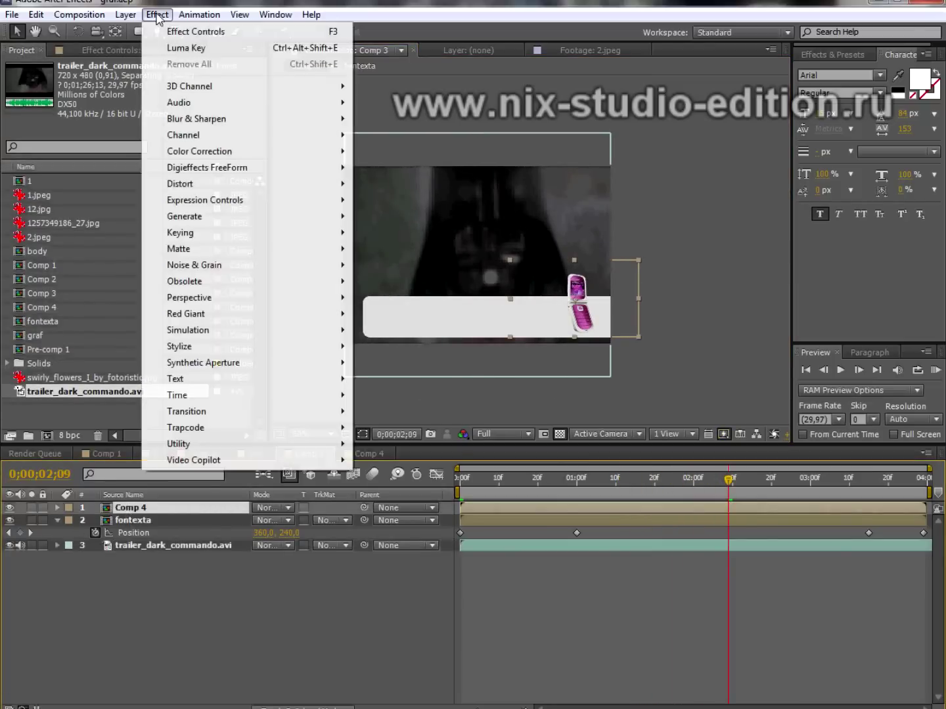
Create a text layer reading 'MUSIC FOR ME / NIX STUDIO EDITION' on the white bar
mouse_move(126, 14)
mouse_move(274, 31)
click(396, 31)
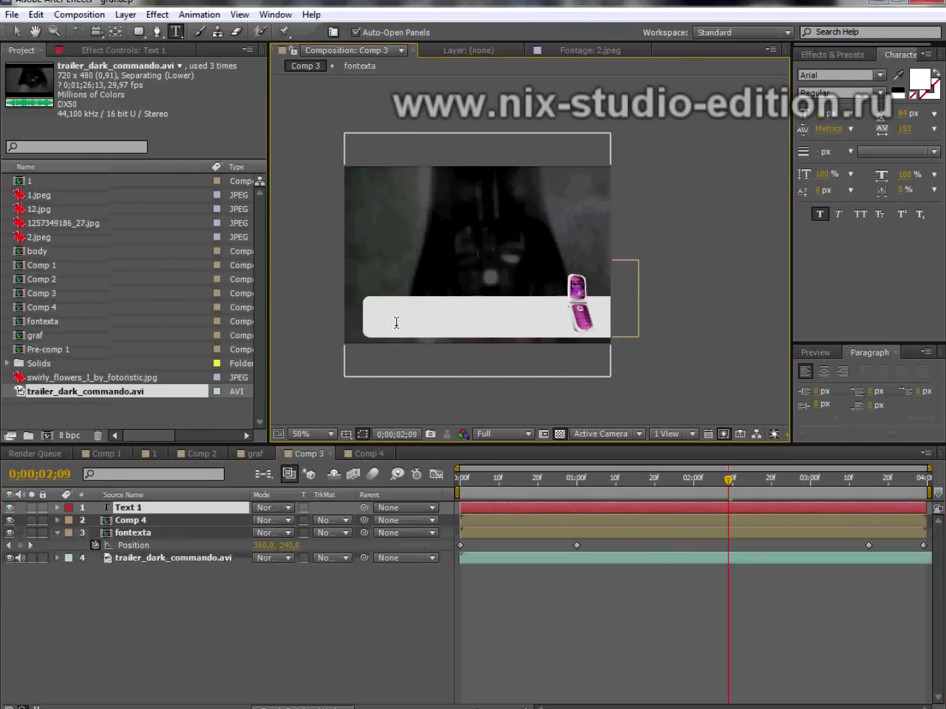
text(MUSIC)
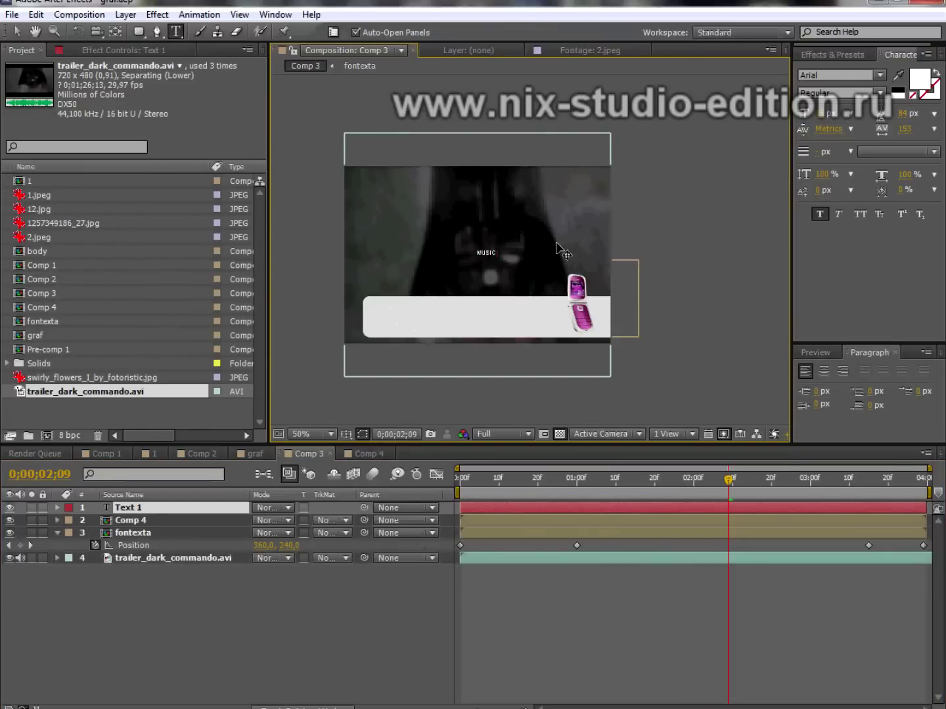
text( OF)
text(R ME)
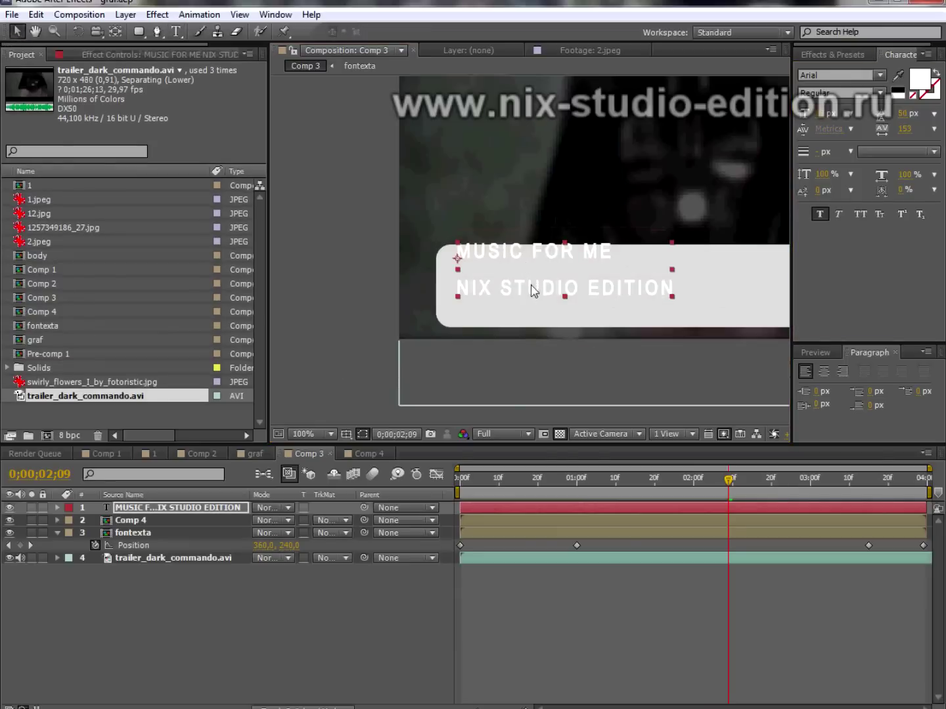
mouse_move(628, 295)
mouse_down()
mouse_move(476, 277)
mouse_move(509, 261)
mouse_up()
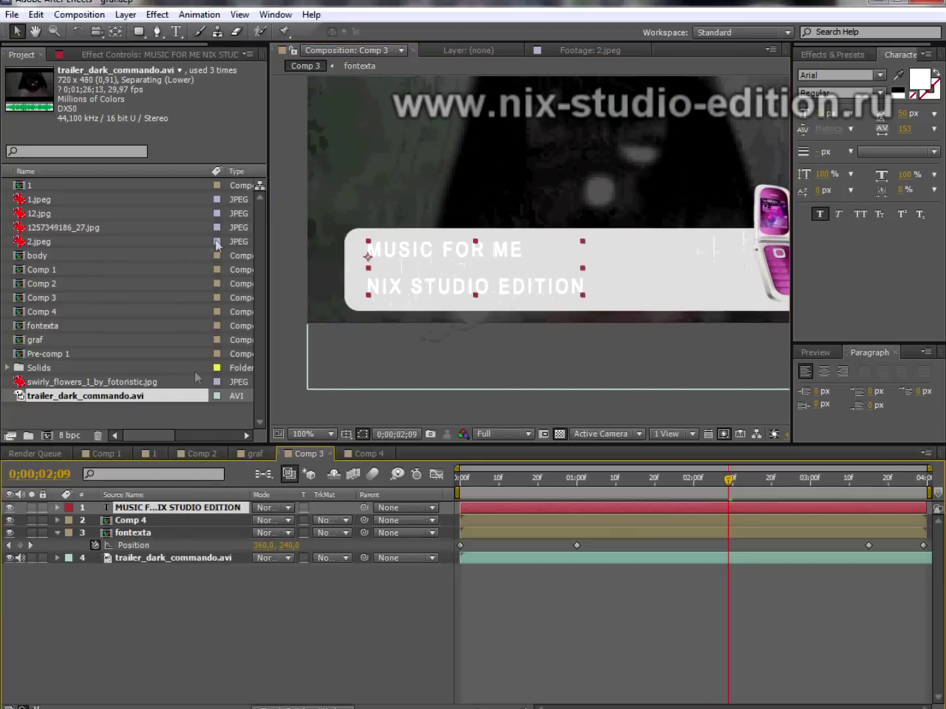
click(126, 17)
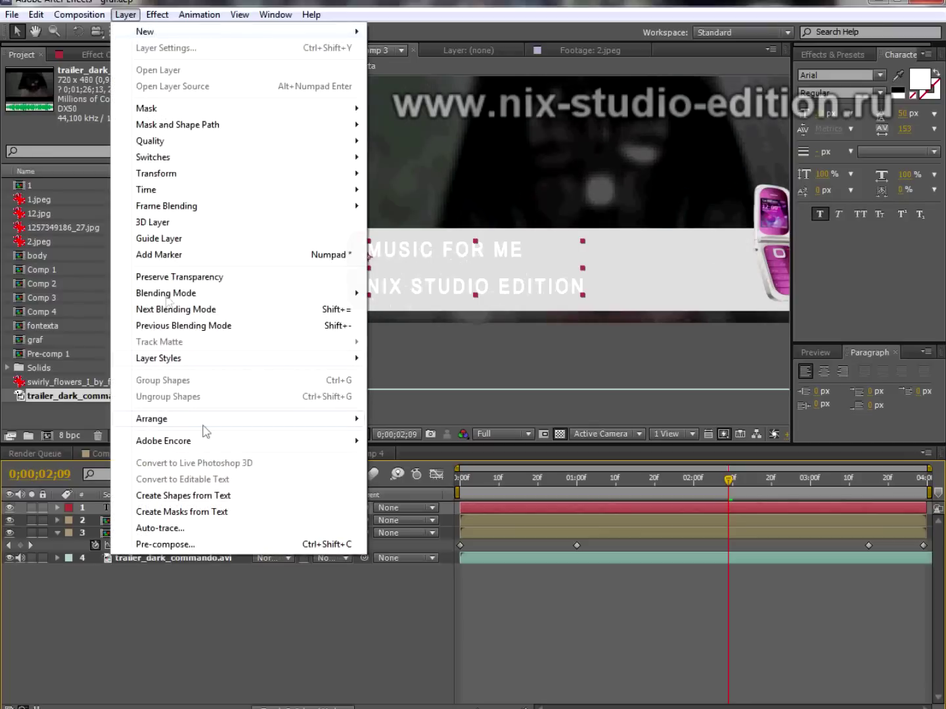
Add a Drop Shadow layer style to the title and raise its opacity to 100%
mouse_move(280, 365)
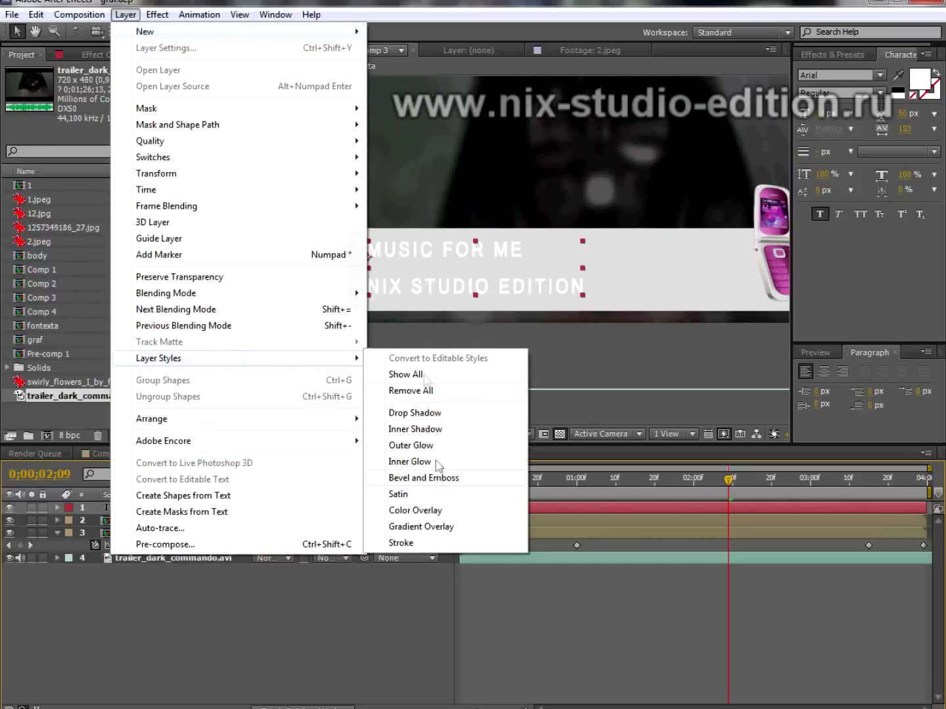
click(426, 412)
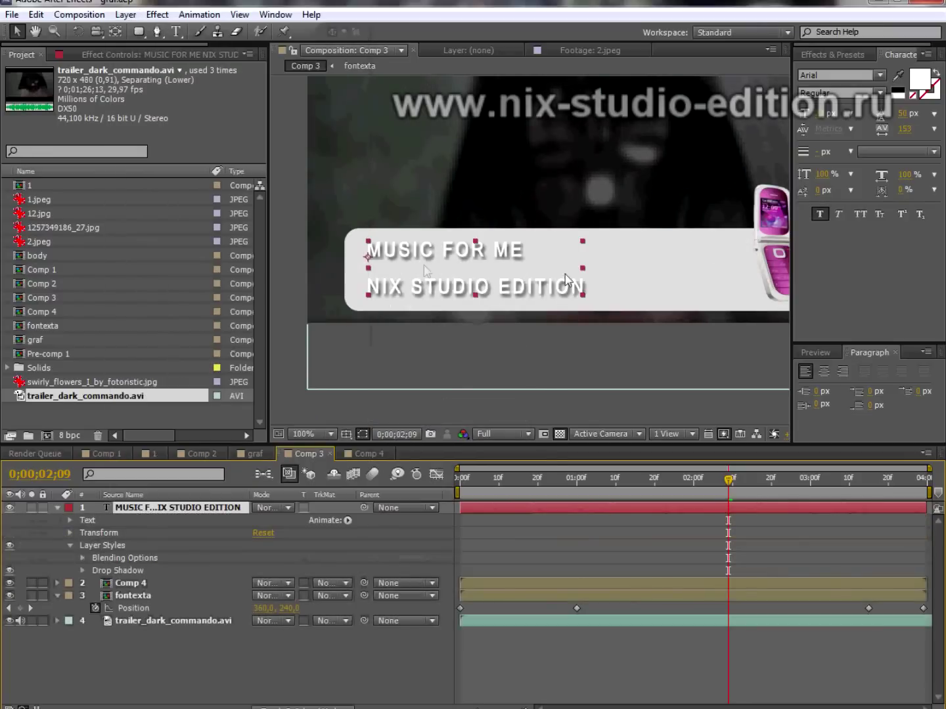
click(82, 570)
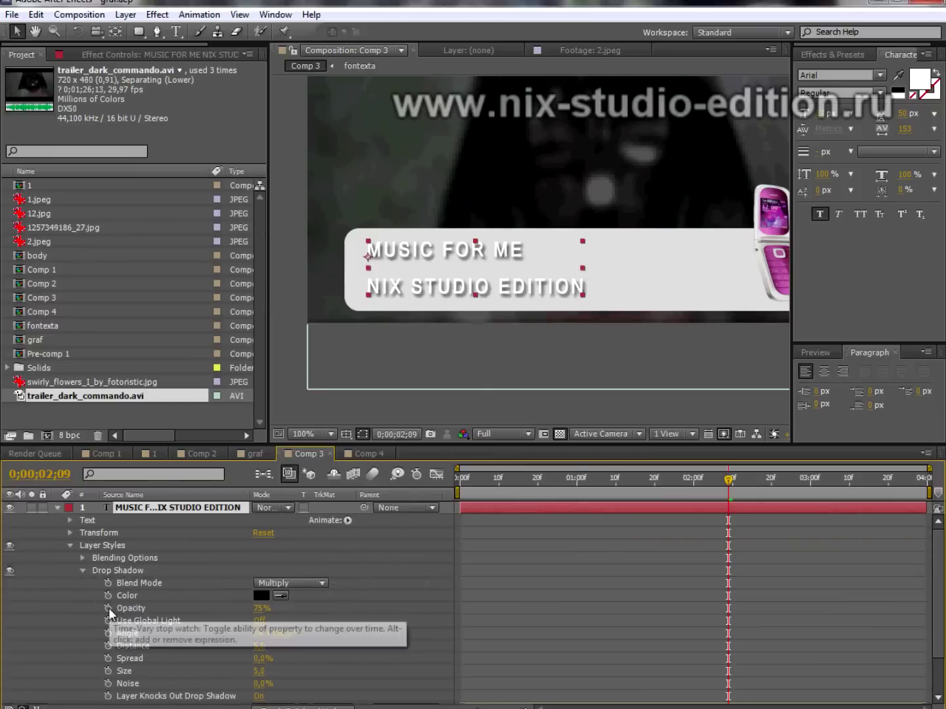
drag(259, 618, 287, 620)
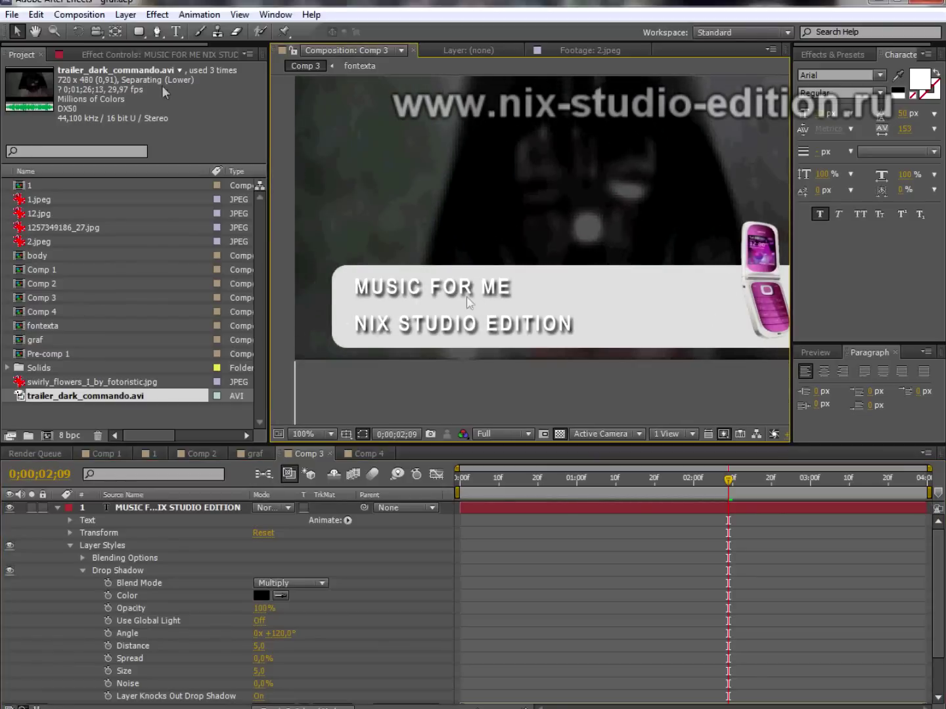
Select the title text layer and add a Stroke layer style to it
click(139, 21)
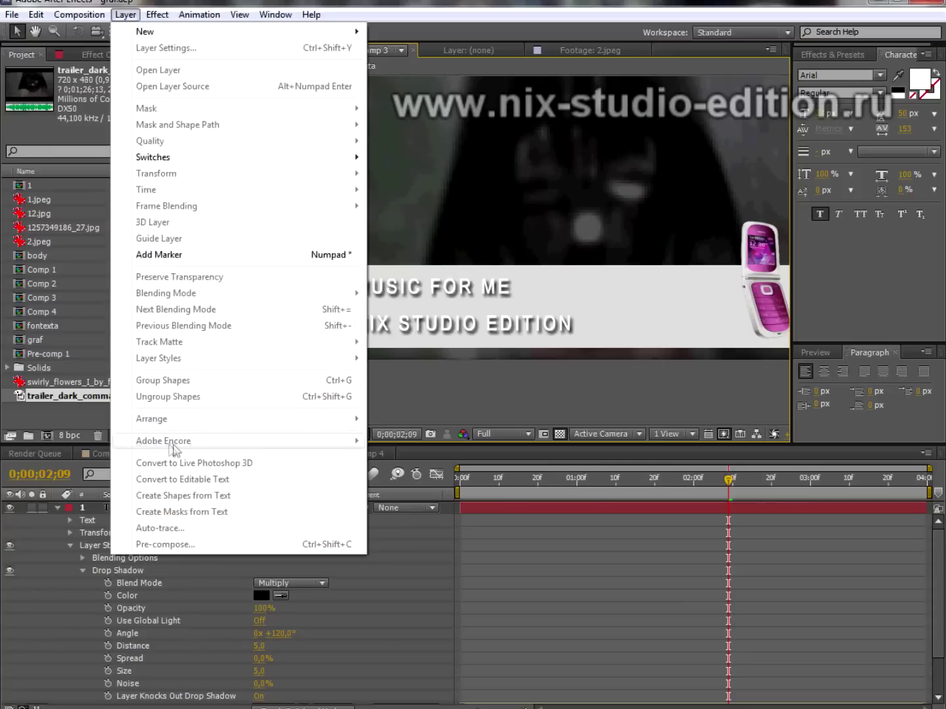
click(104, 511)
click(103, 511)
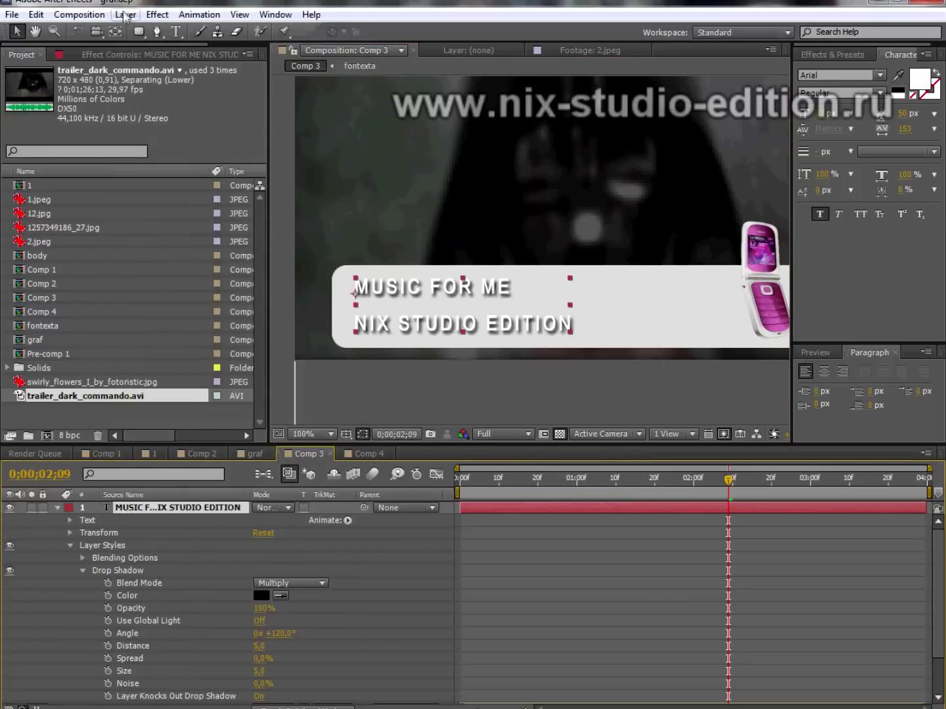
click(125, 15)
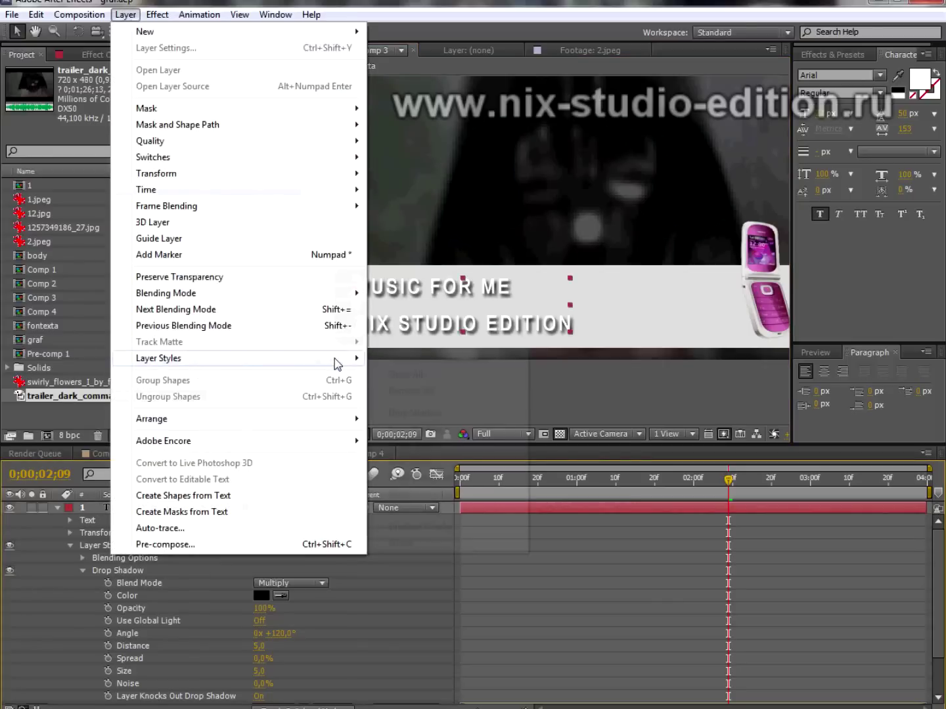
mouse_move(335, 361)
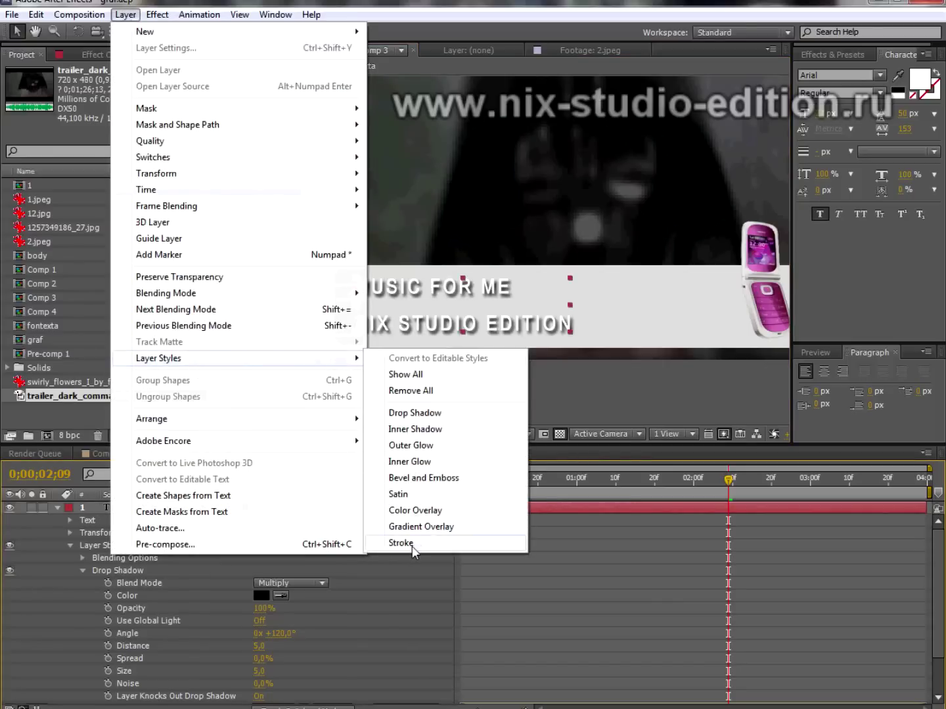
click(412, 545)
scroll(250, 605, down, 1)
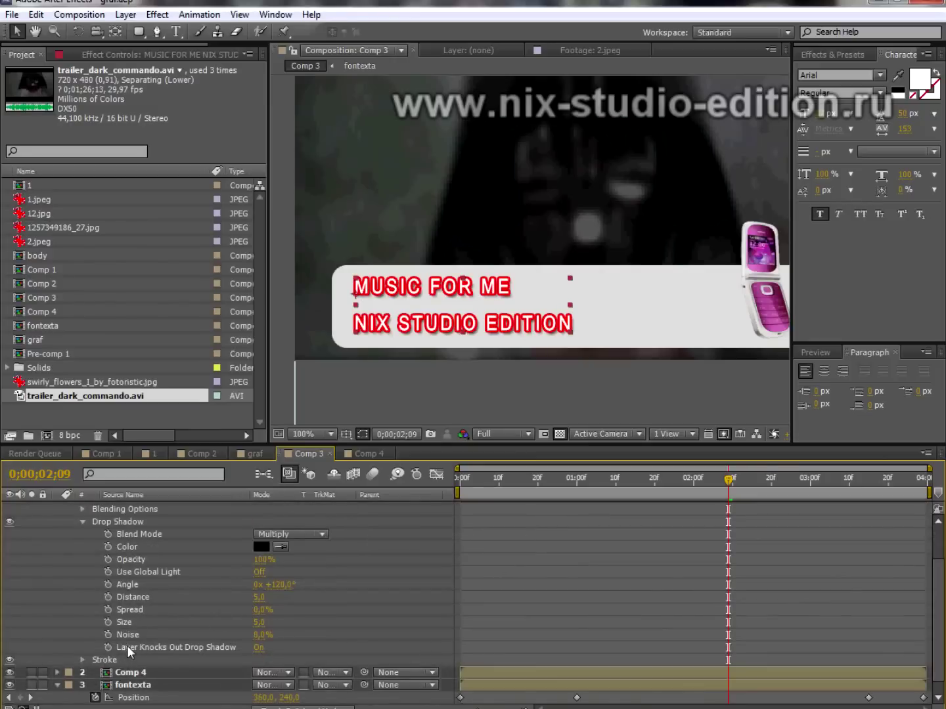
click(81, 659)
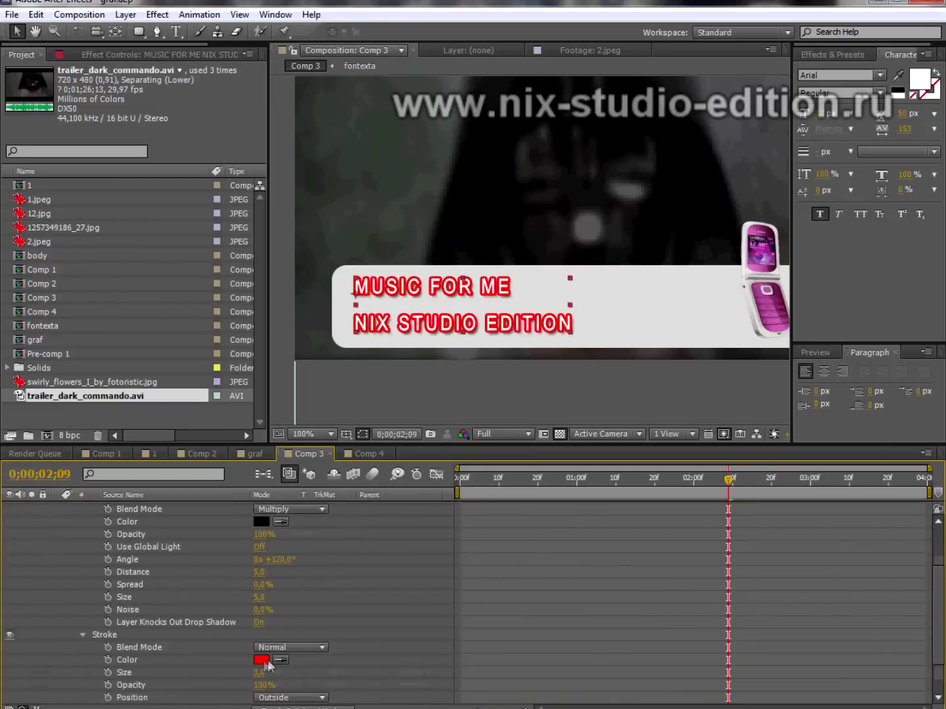
Set the stroke colour to black and size 1, then zoom the viewer out to 50%
click(262, 660)
click(546, 634)
click(847, 455)
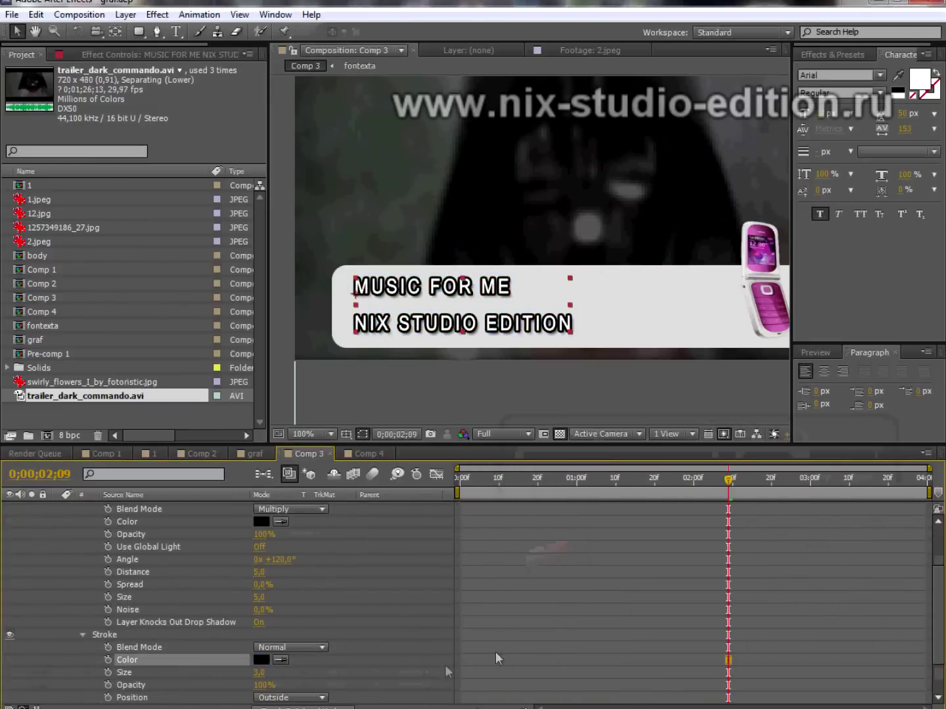
click(260, 673)
text(1)
key(Return)
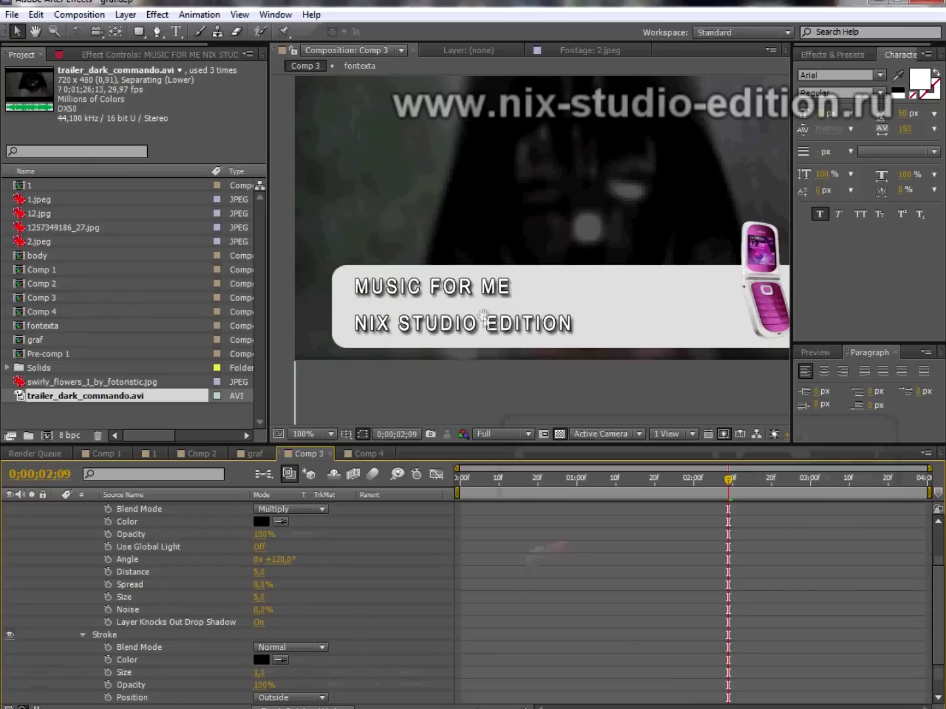
key(comma)
scroll(942, 595, up, 10)
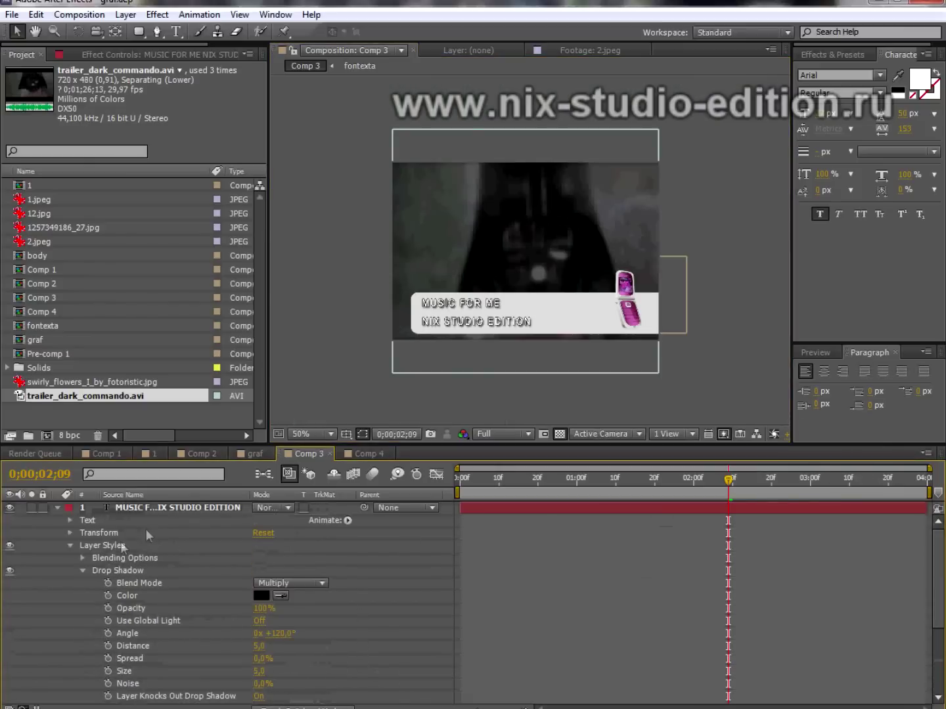
key(u)
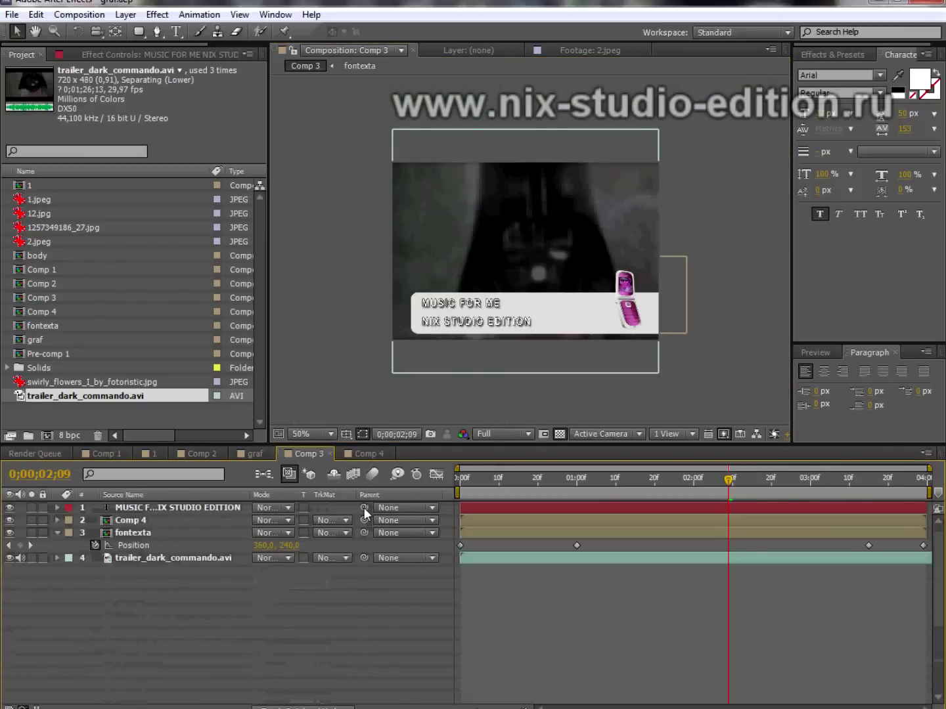
Parent the title text layer to fontexta and scrub from the first frame to check the slide-in
drag(364, 505, 140, 530)
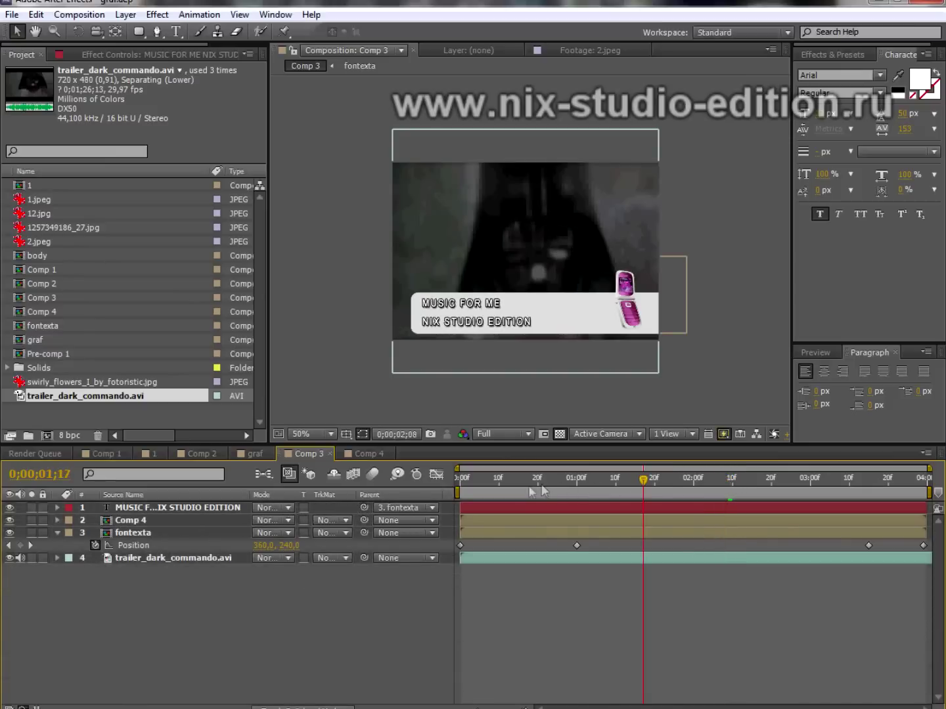
mouse_move(732, 495)
mouse_down()
mouse_move(452, 497)
mouse_move(658, 514)
mouse_move(506, 517)
mouse_up()
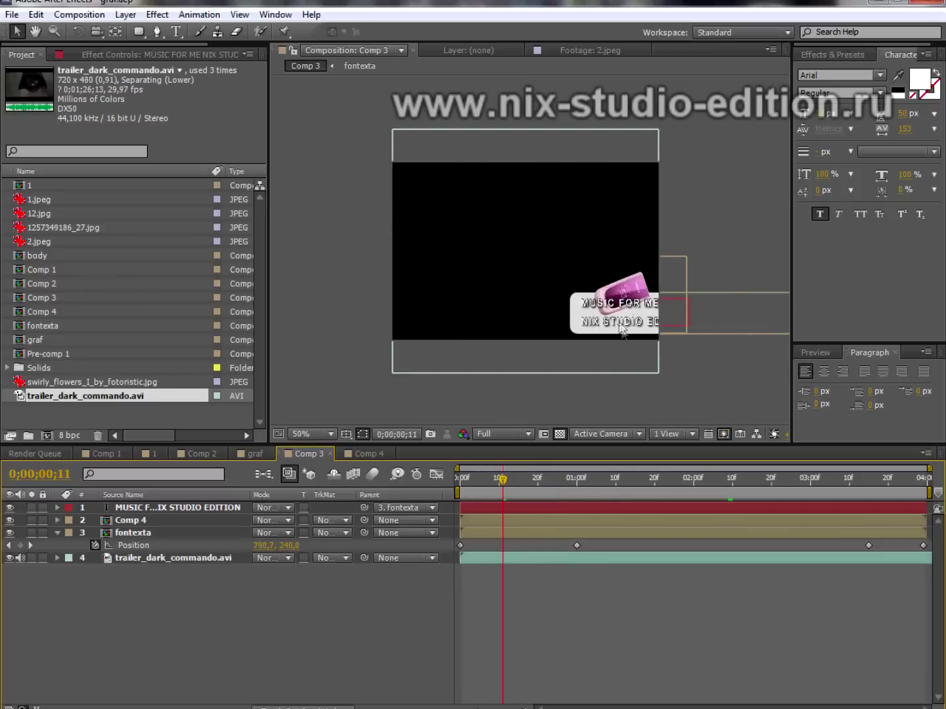
scroll(602, 341, up, 2)
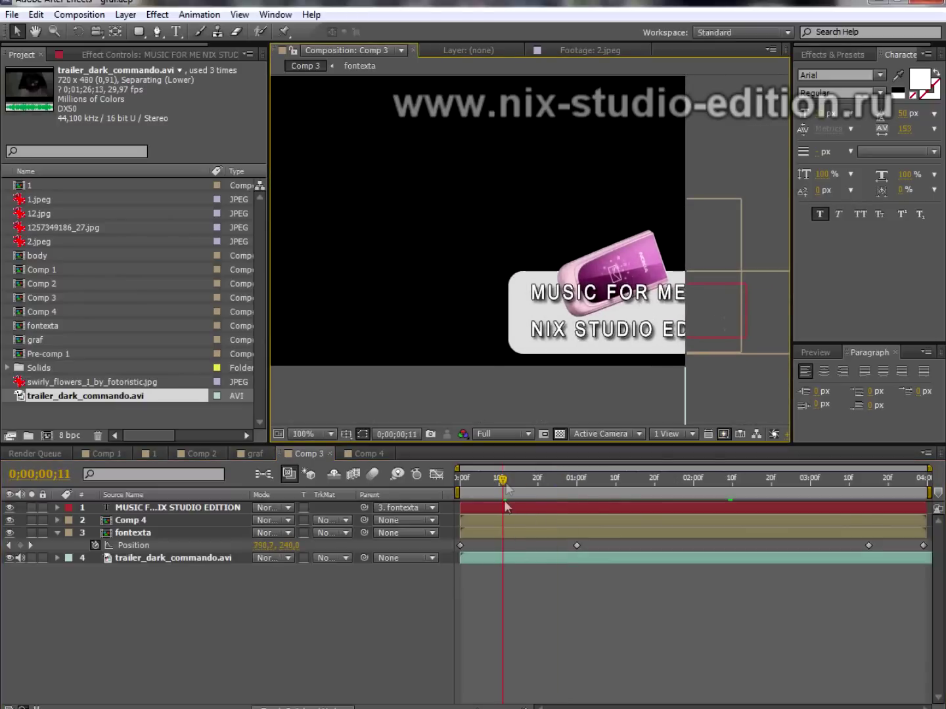
drag(505, 496, 597, 493)
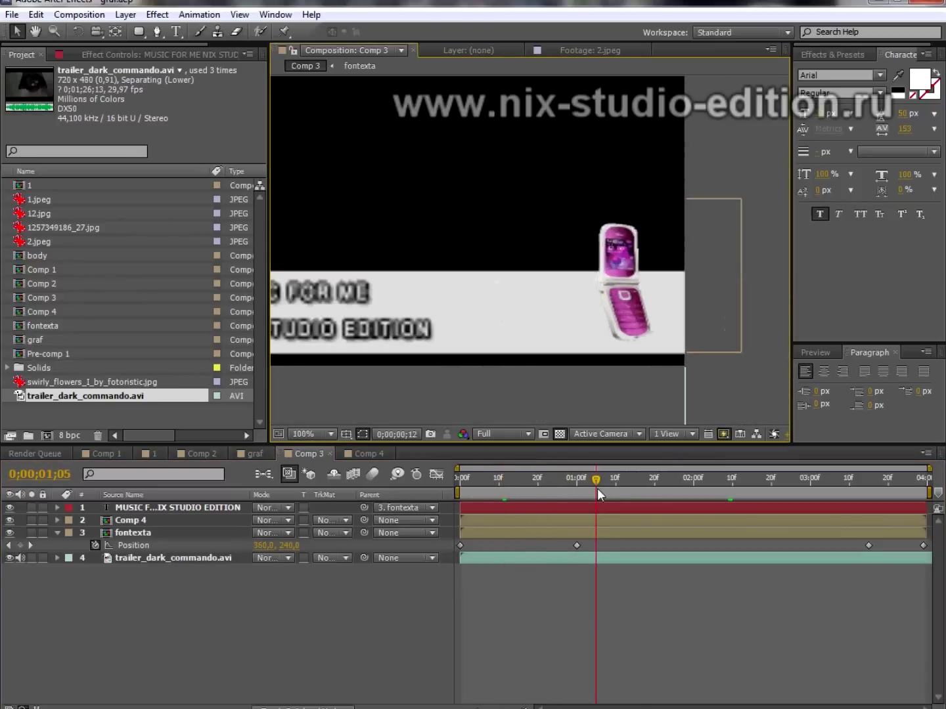
drag(485, 320, 646, 306)
click(178, 509)
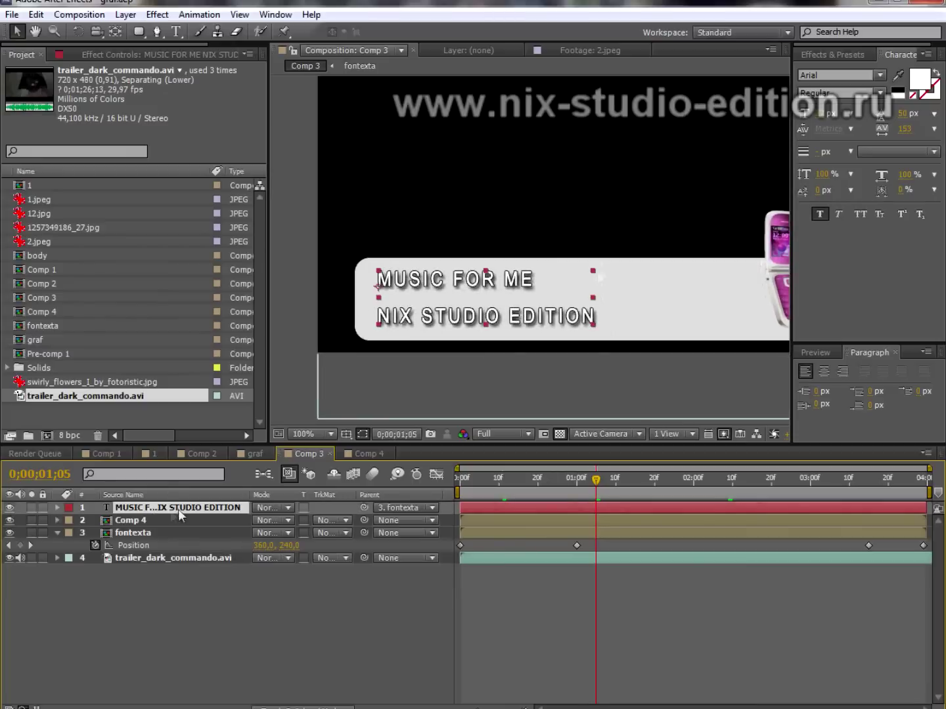
Keyframe the text Opacity to fade from 0% at 0;00;00;24 up to 100% at 0;00;01;05
key(t)
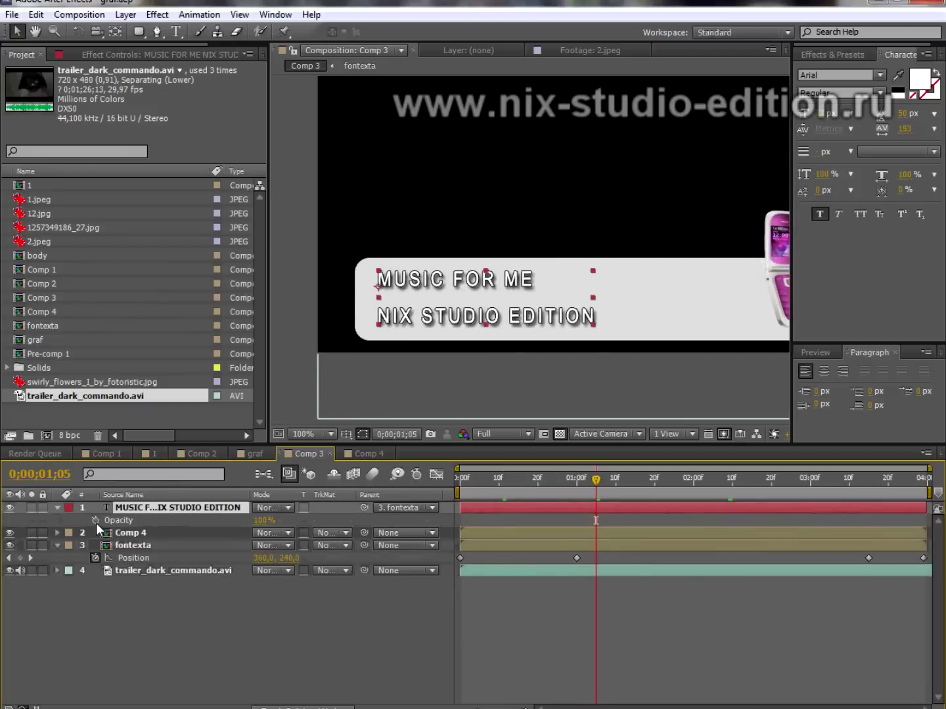
click(95, 520)
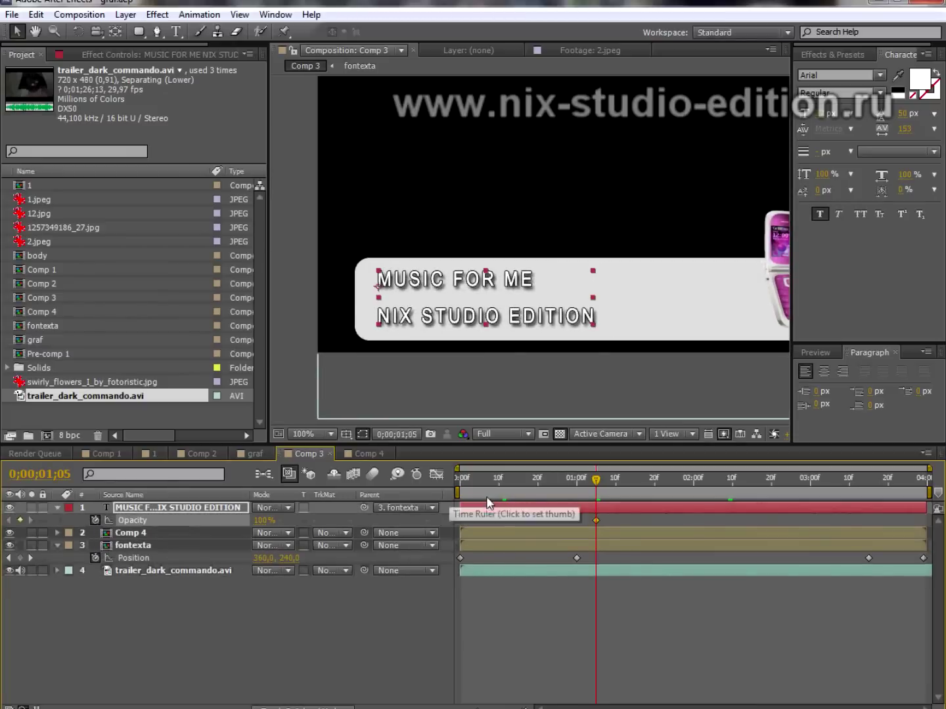
drag(597, 484, 553, 479)
click(263, 520)
text(0)
key(Return)
Copy the two Opacity fade-in keyframes
drag(602, 526, 535, 518)
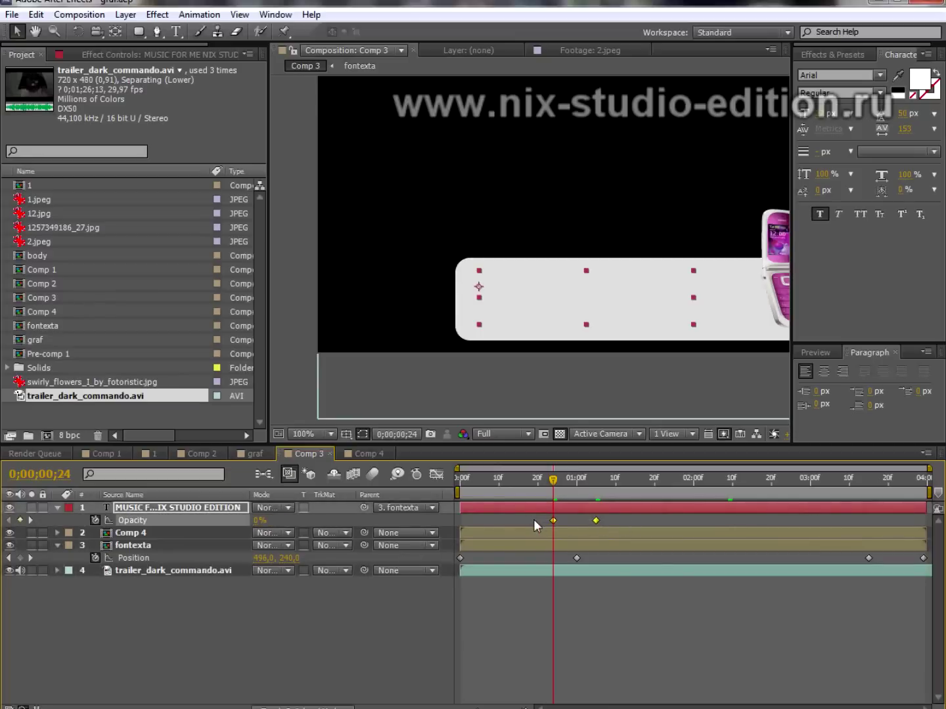
right_click(596, 520)
click(36, 14)
click(36, 15)
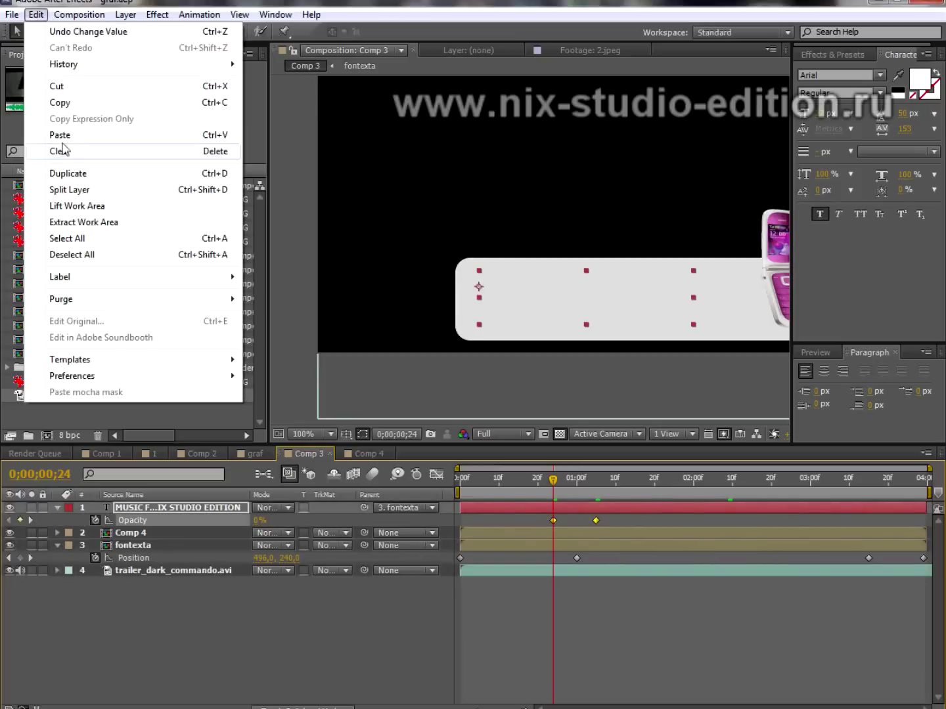
Paste the fade keyframes at 0;00;03;05 and time-reverse them into a fade-out
click(63, 105)
click(732, 480)
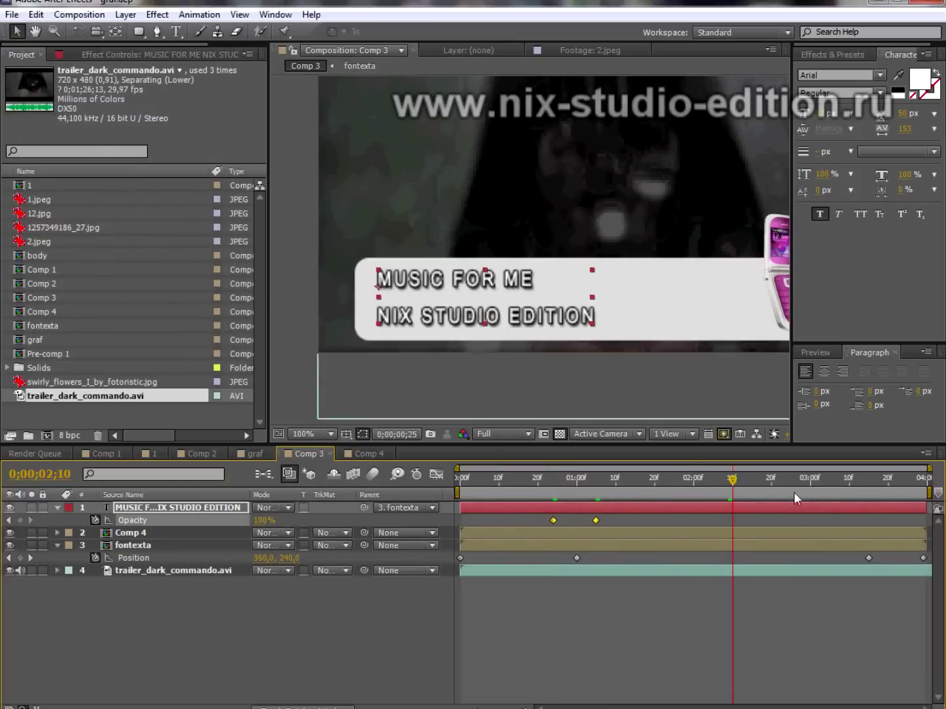
click(842, 490)
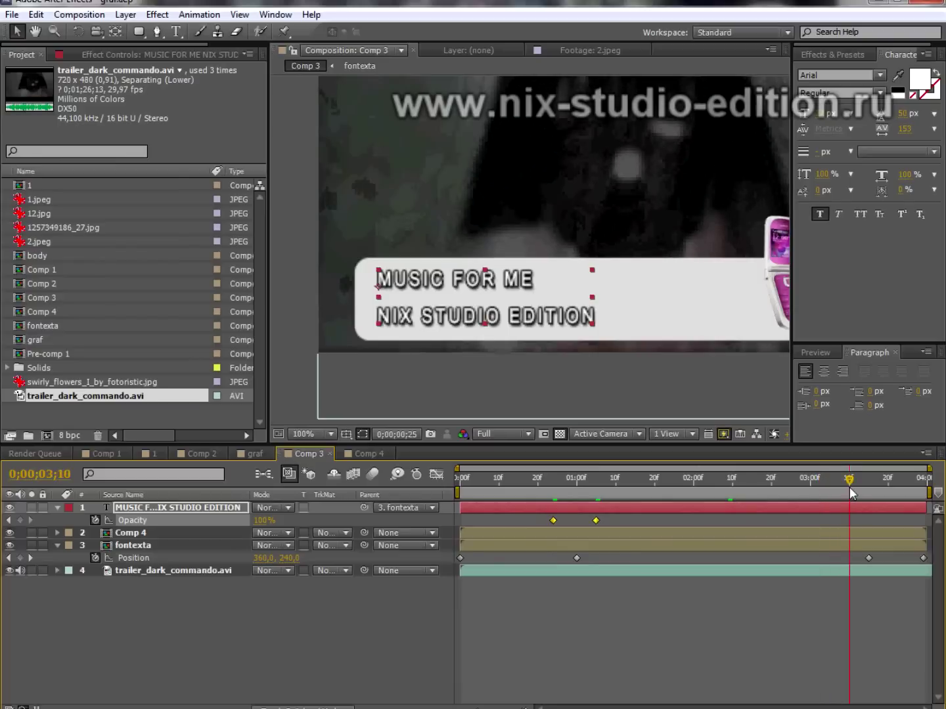
drag(842, 492, 831, 491)
click(37, 15)
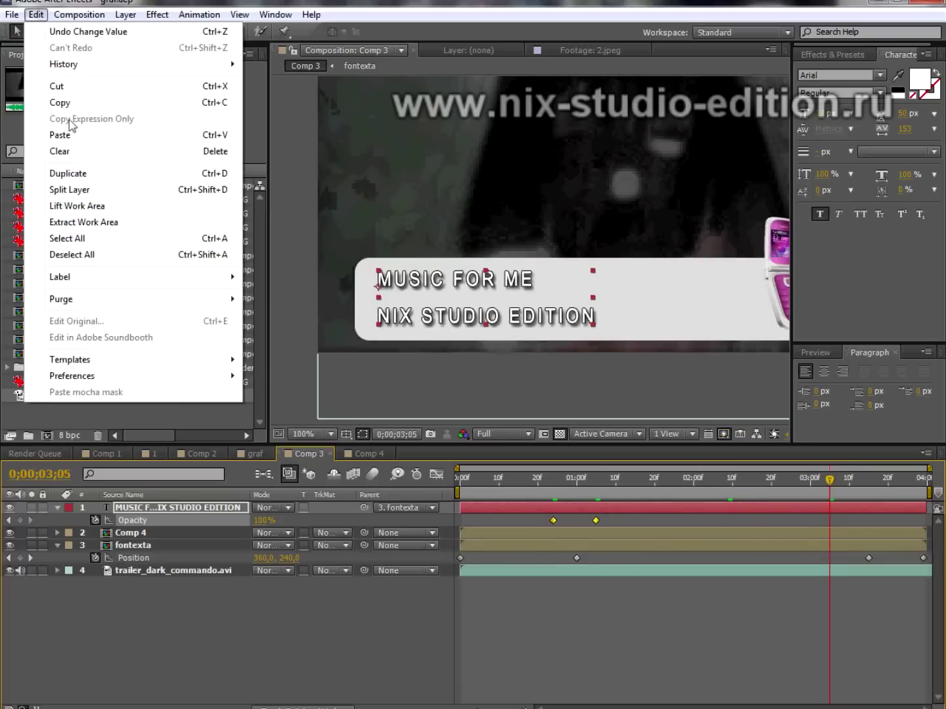
click(60, 135)
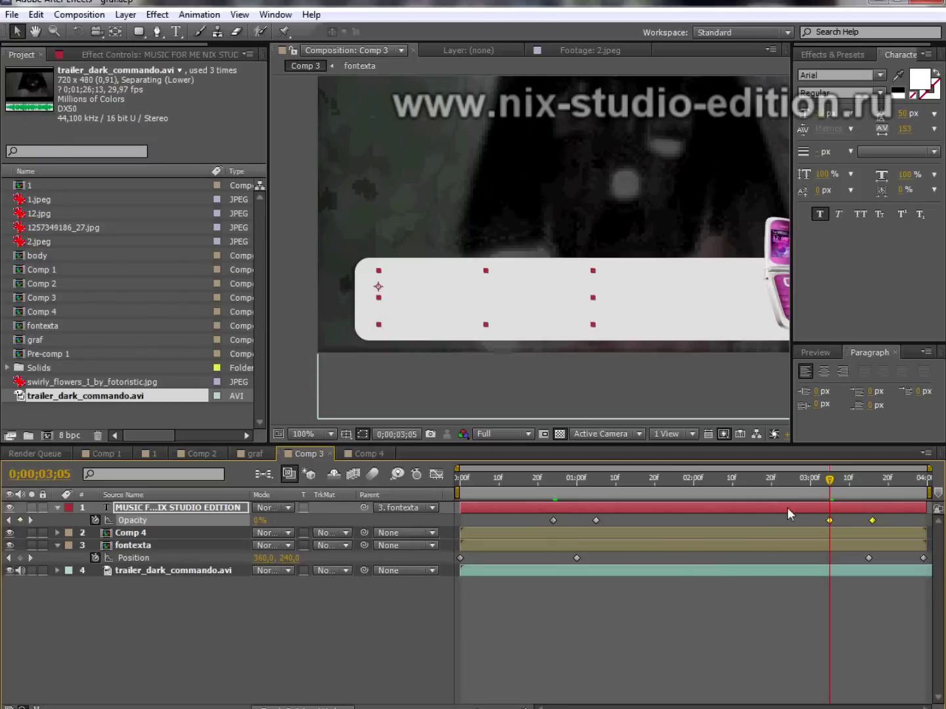
right_click(831, 520)
mouse_move(833, 695)
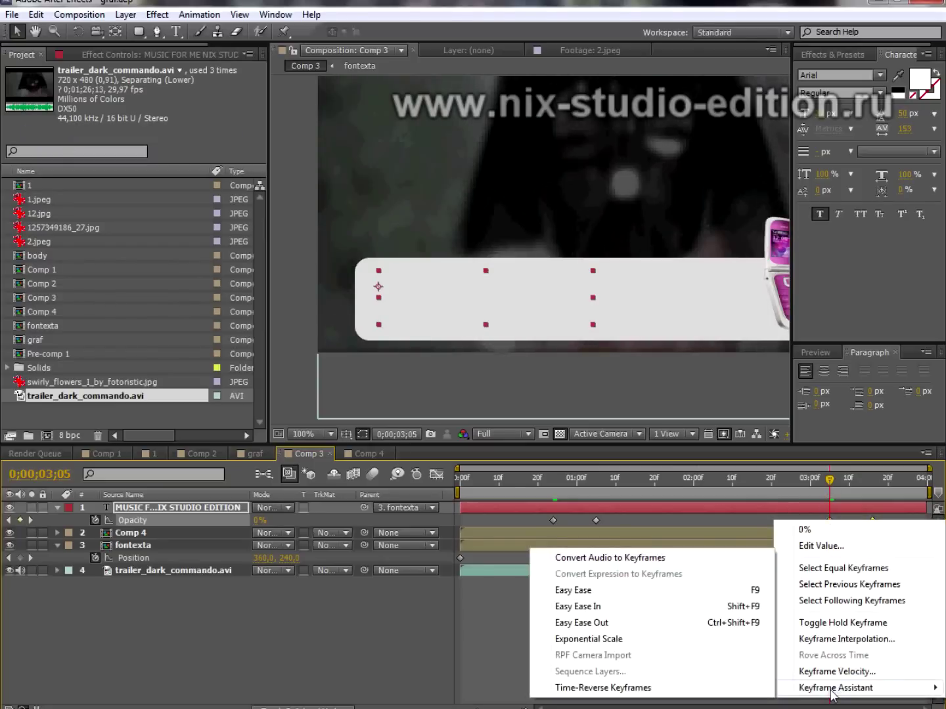
click(738, 689)
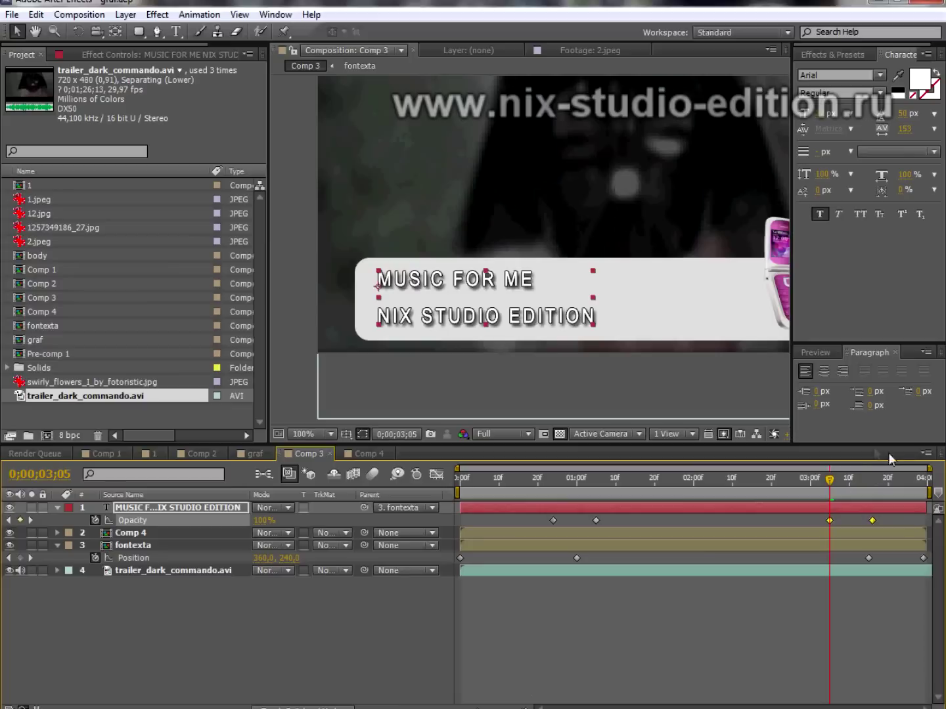
mouse_move(831, 489)
mouse_down()
mouse_move(605, 501)
mouse_move(553, 514)
mouse_move(631, 513)
mouse_up()
scroll(464, 332, down, 2)
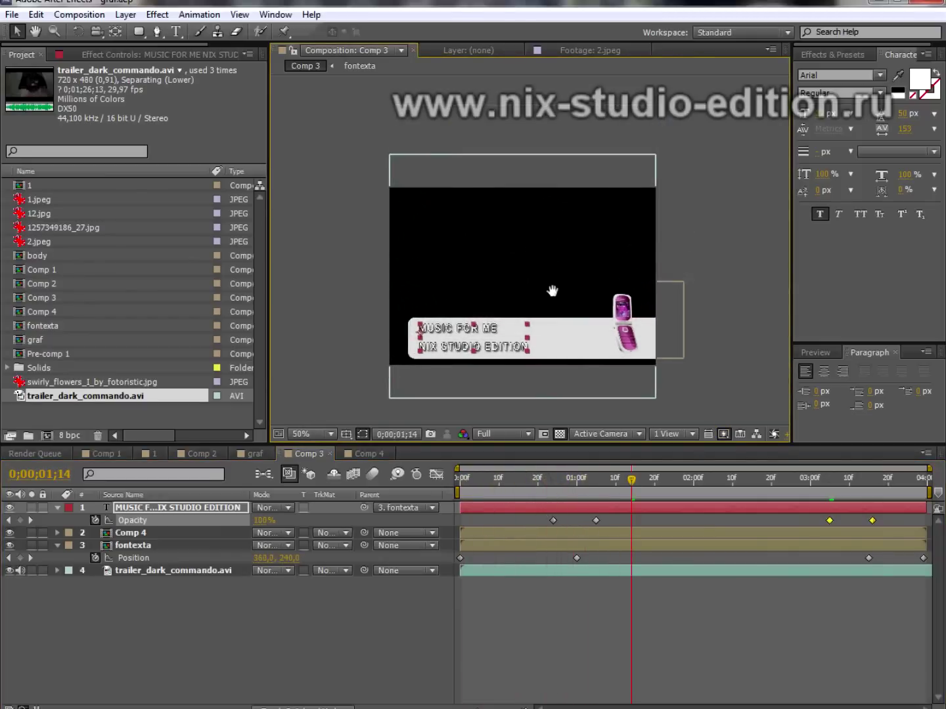
drag(632, 482, 897, 517)
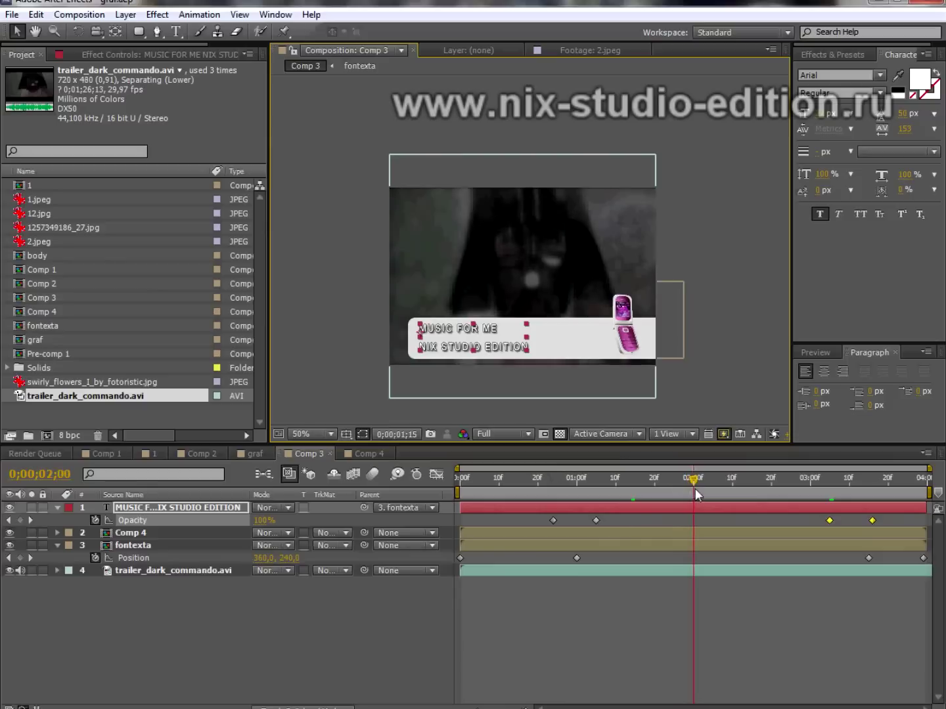
key(space)
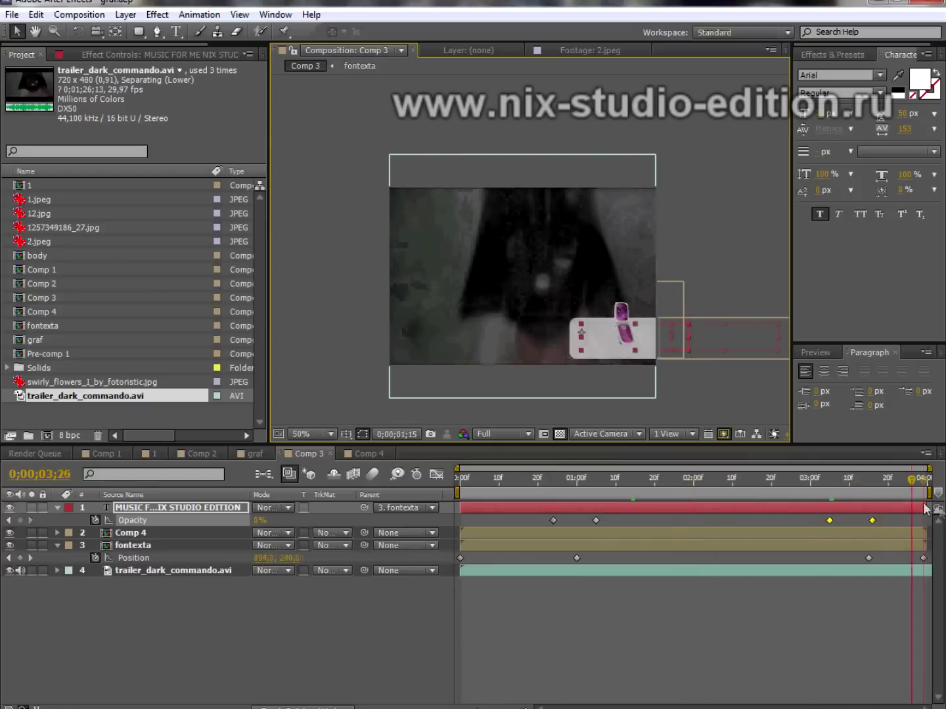
click(256, 453)
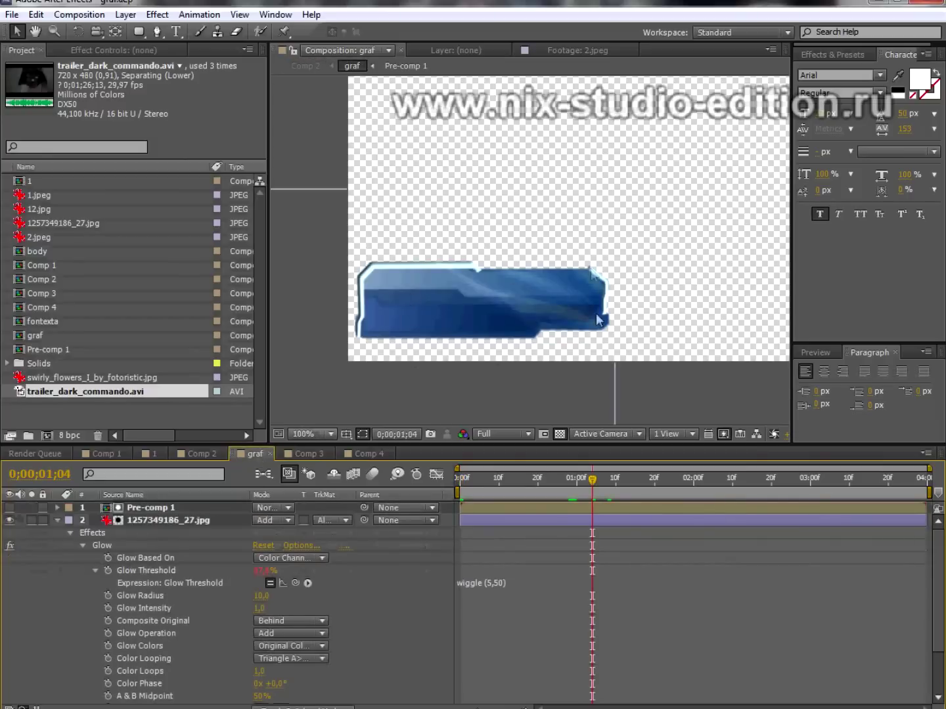
In Comp 2, scrub the title box animating in and frame it in the viewer
drag(594, 481, 465, 480)
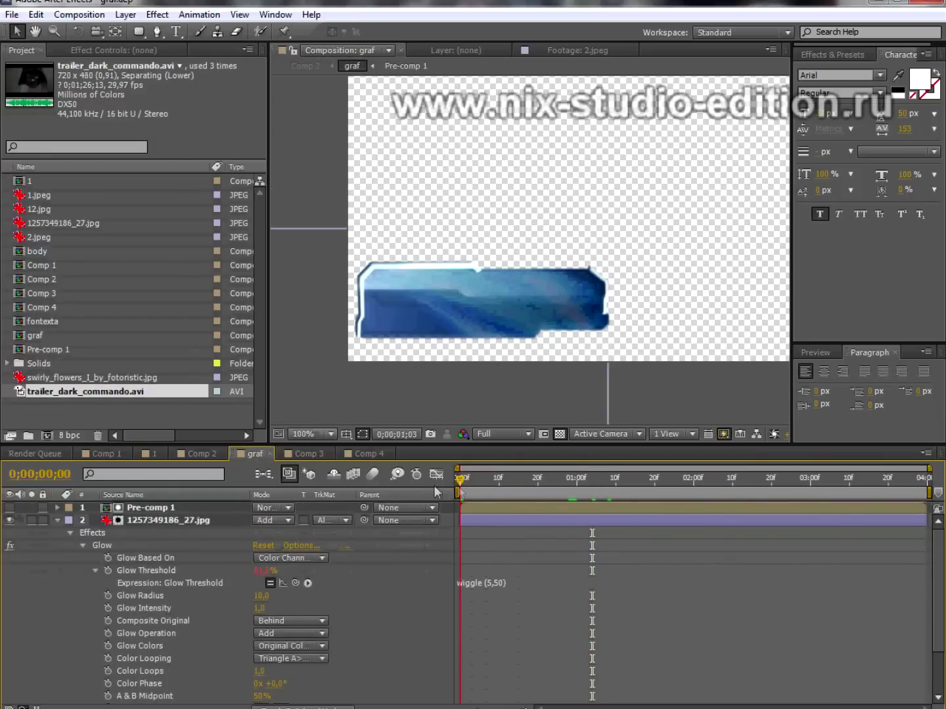
click(202, 454)
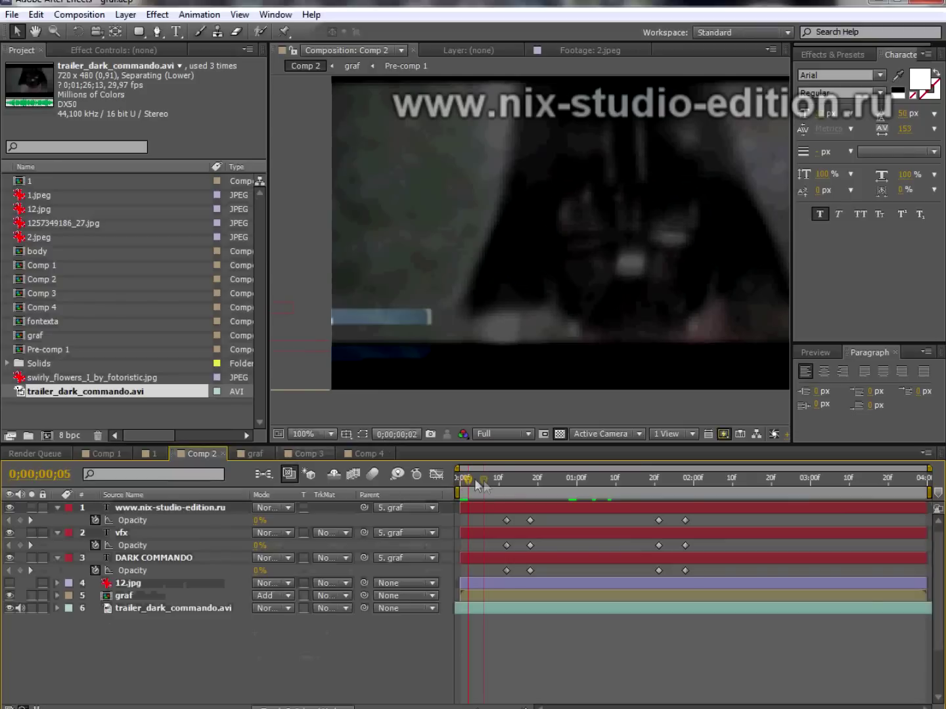
drag(454, 479, 550, 486)
scroll(471, 321, up, 1)
drag(472, 321, 558, 259)
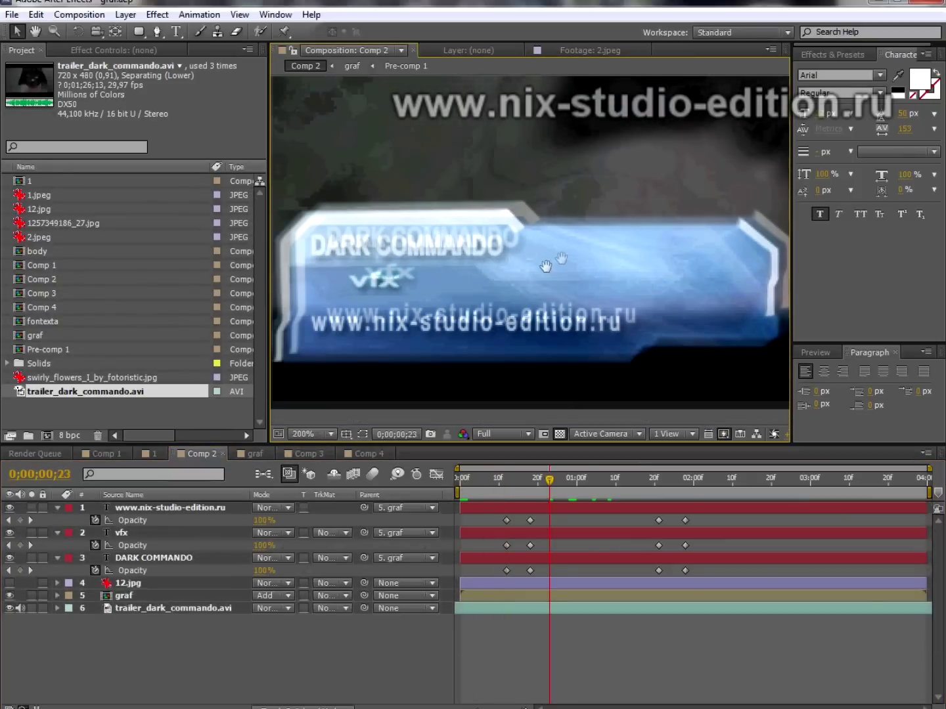
drag(680, 306, 674, 321)
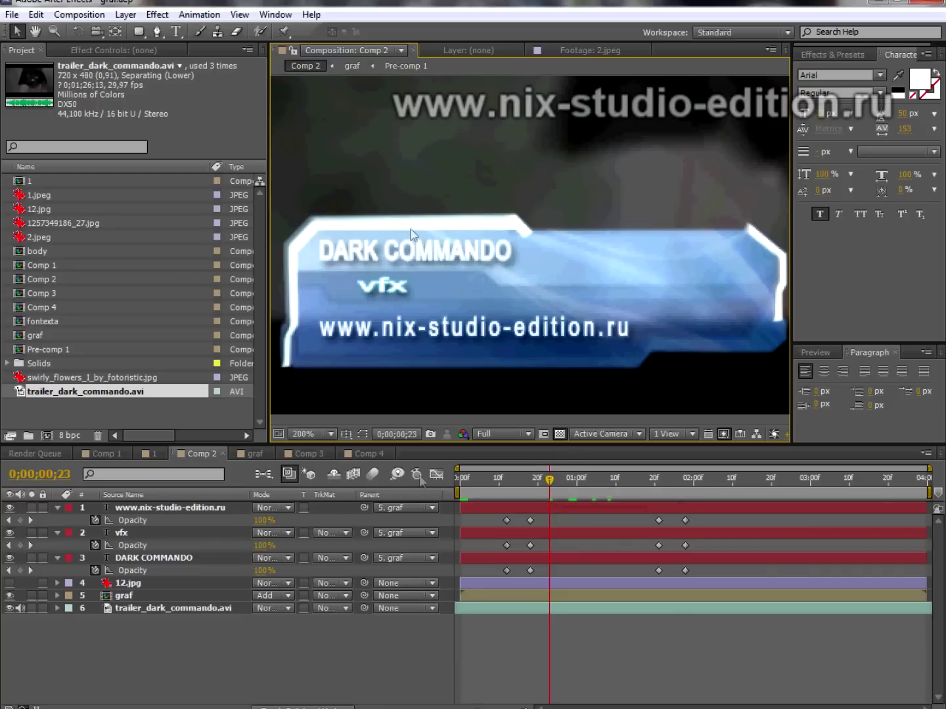
Select the DARK COMMANDO, graf and trailer_dark_commando.avi layers in turn, ending on graf
click(124, 596)
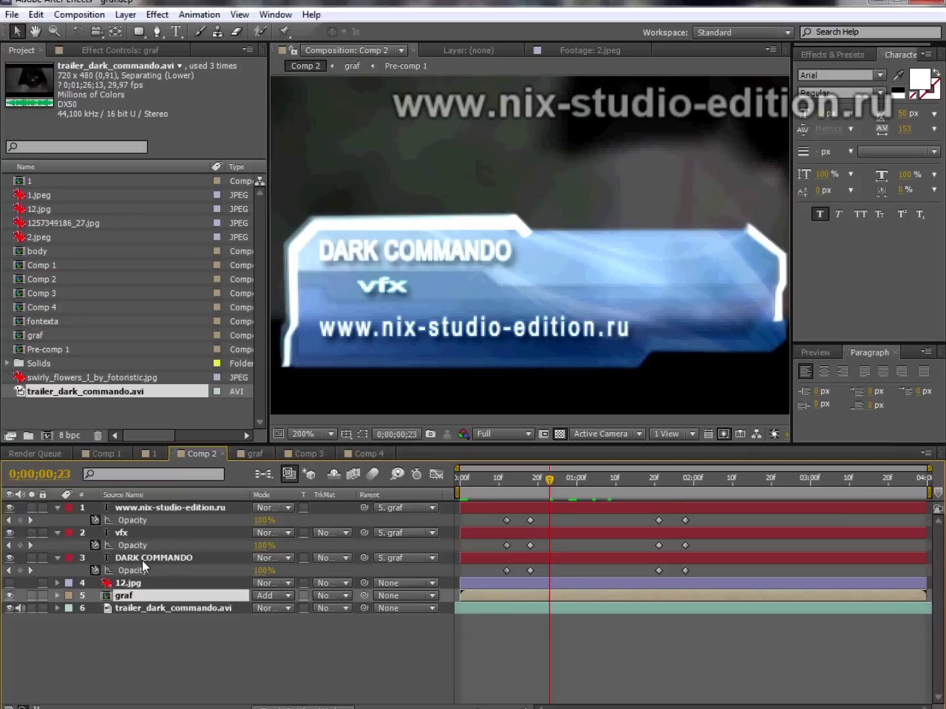
key(ctrl+Up)
key(ctrl+Up)
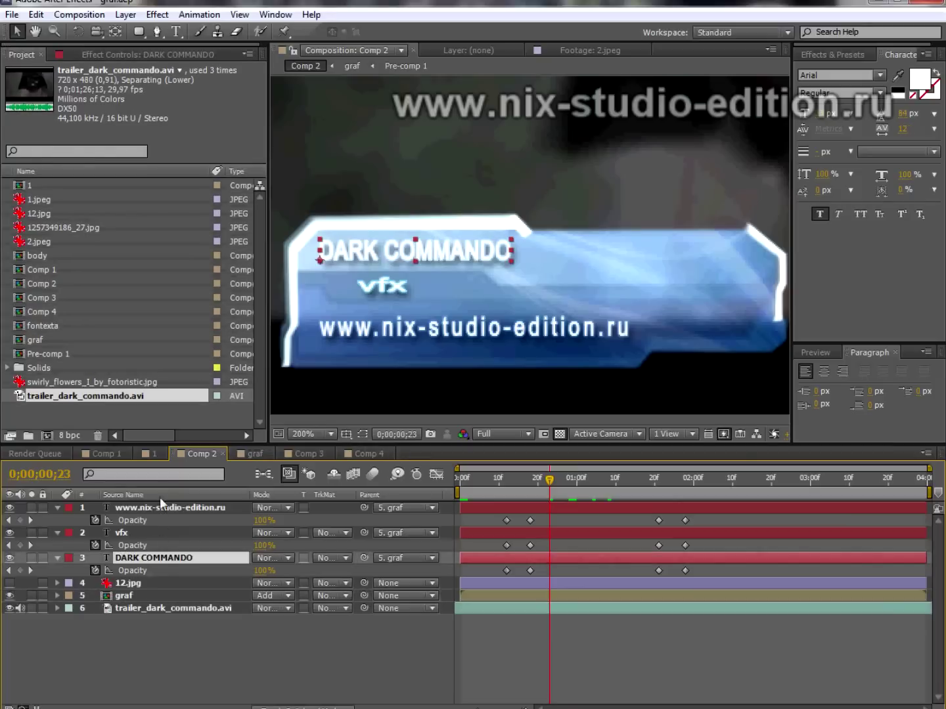
click(135, 597)
click(153, 608)
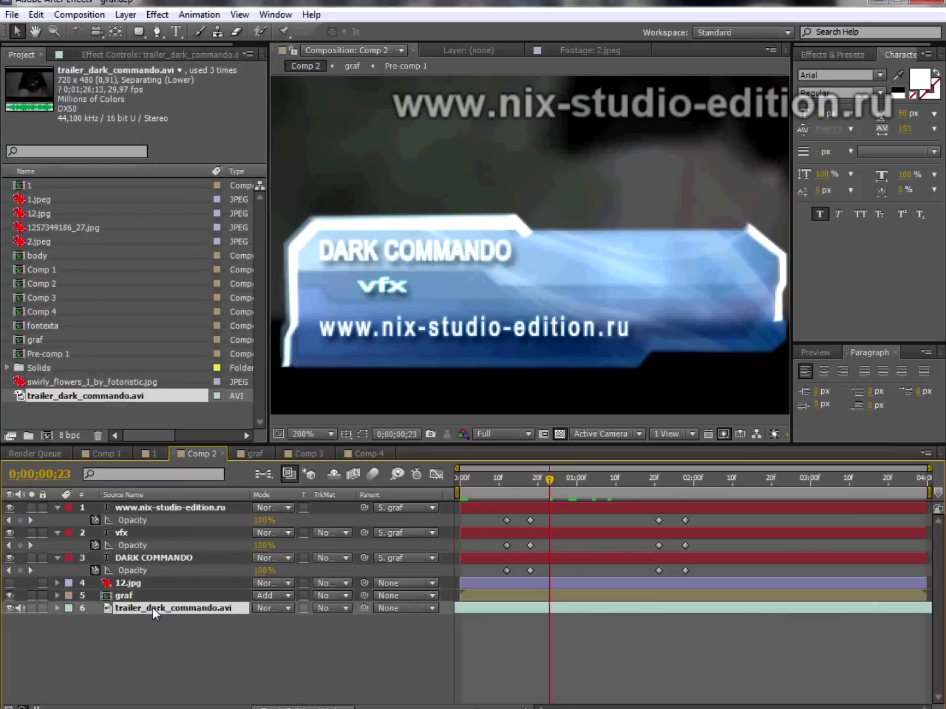
scroll(754, 157, down, 2)
scroll(753, 157, down, 1)
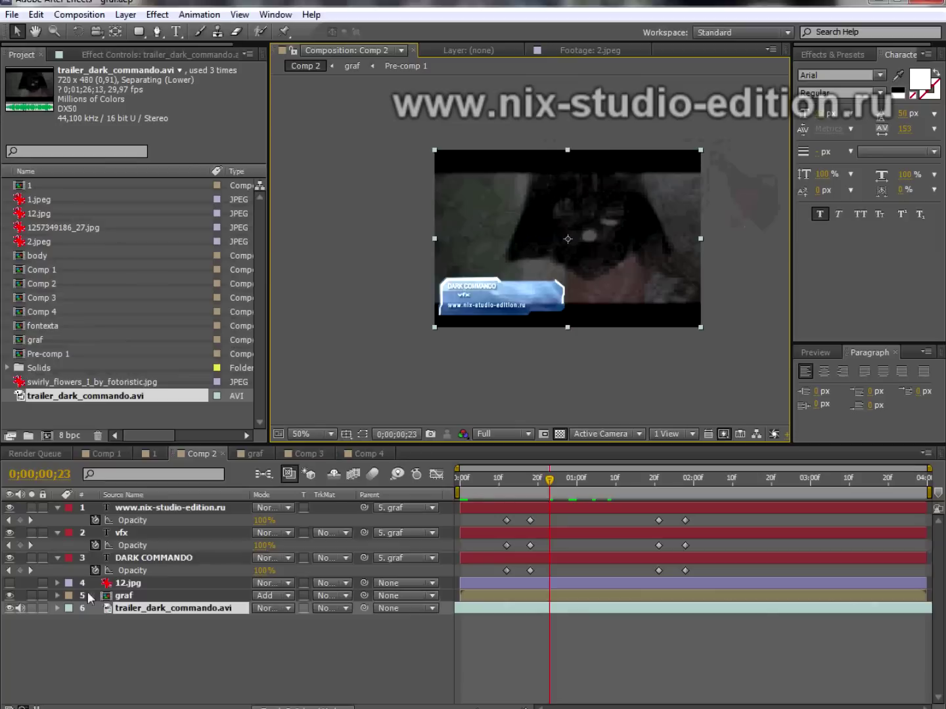
click(124, 597)
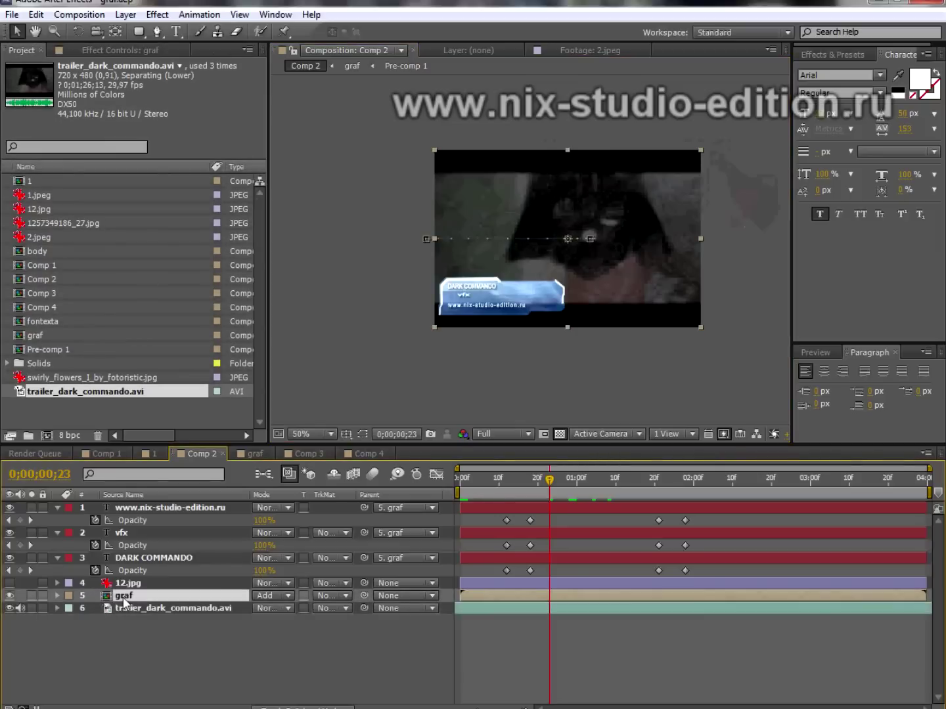
Open the graf composition, inspect its image layer, then open Pre-comp 1
double_click(123, 597)
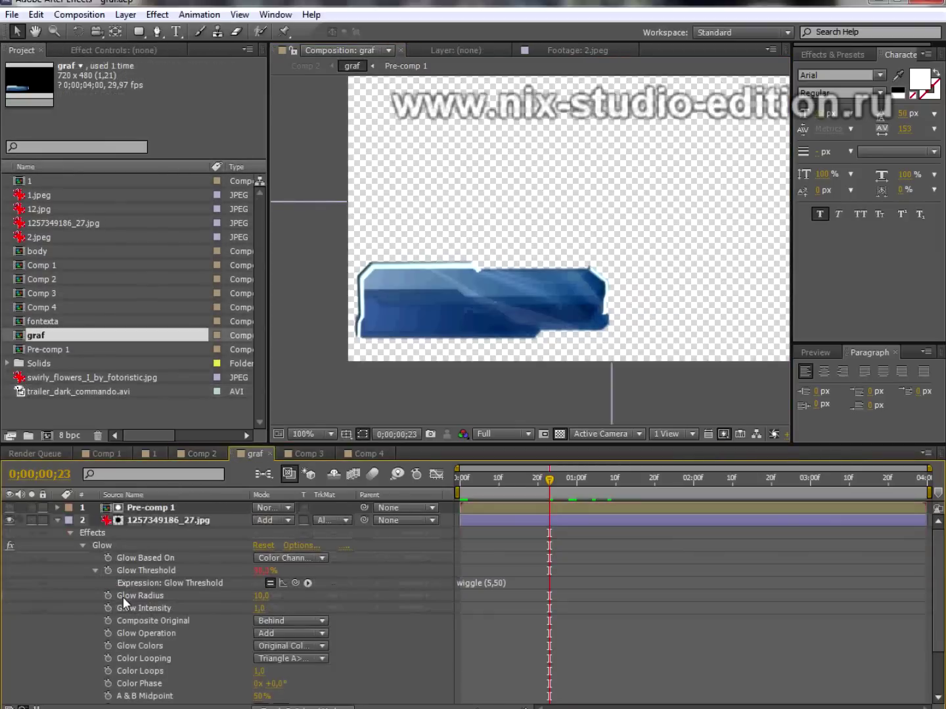
click(58, 521)
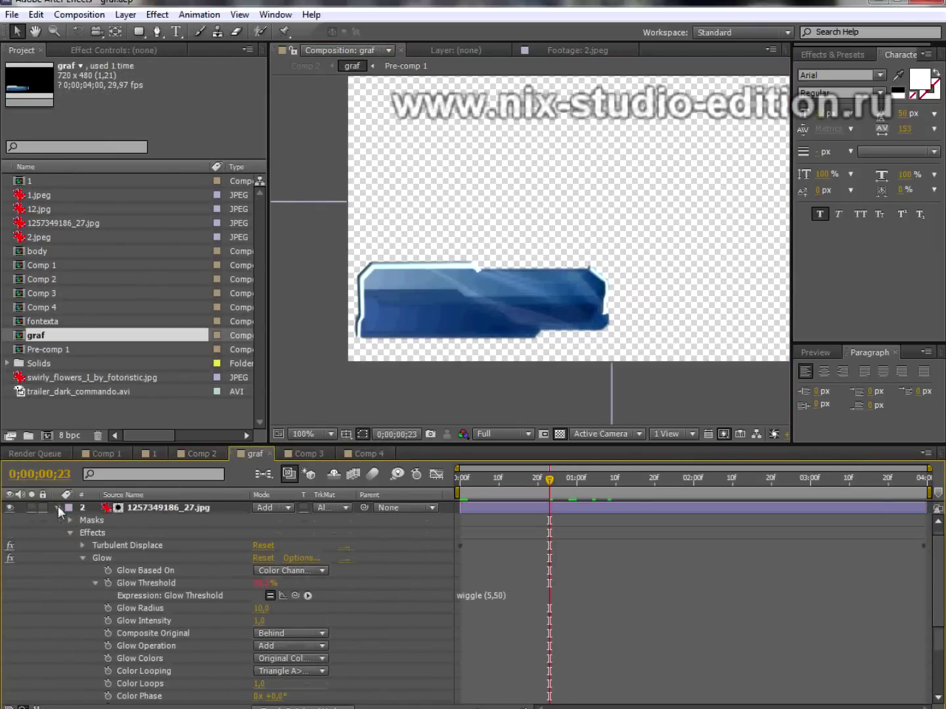
click(58, 507)
click(130, 531)
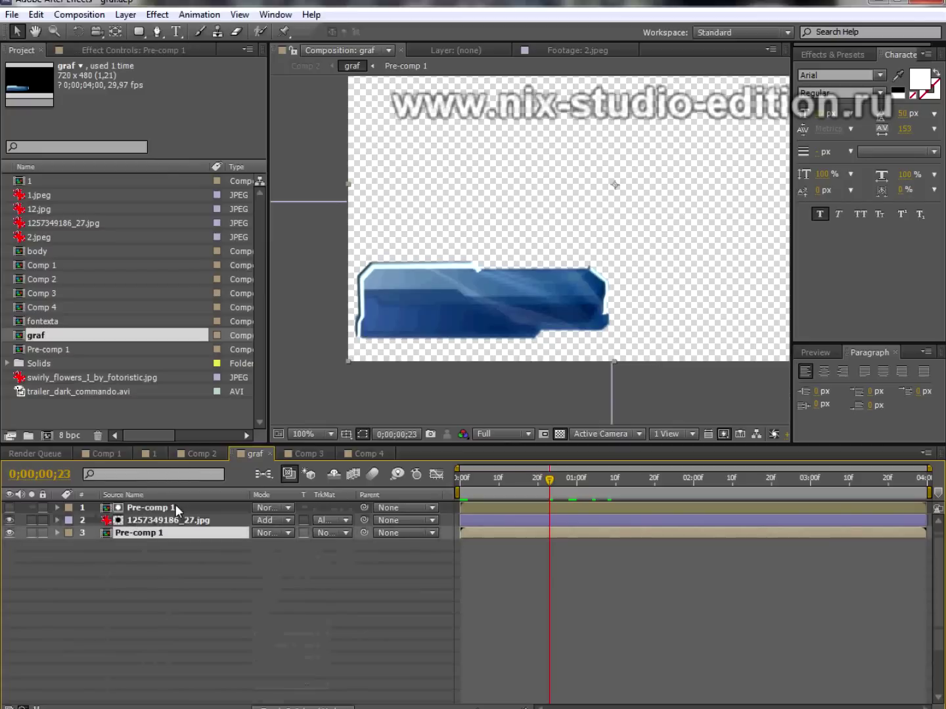
double_click(132, 533)
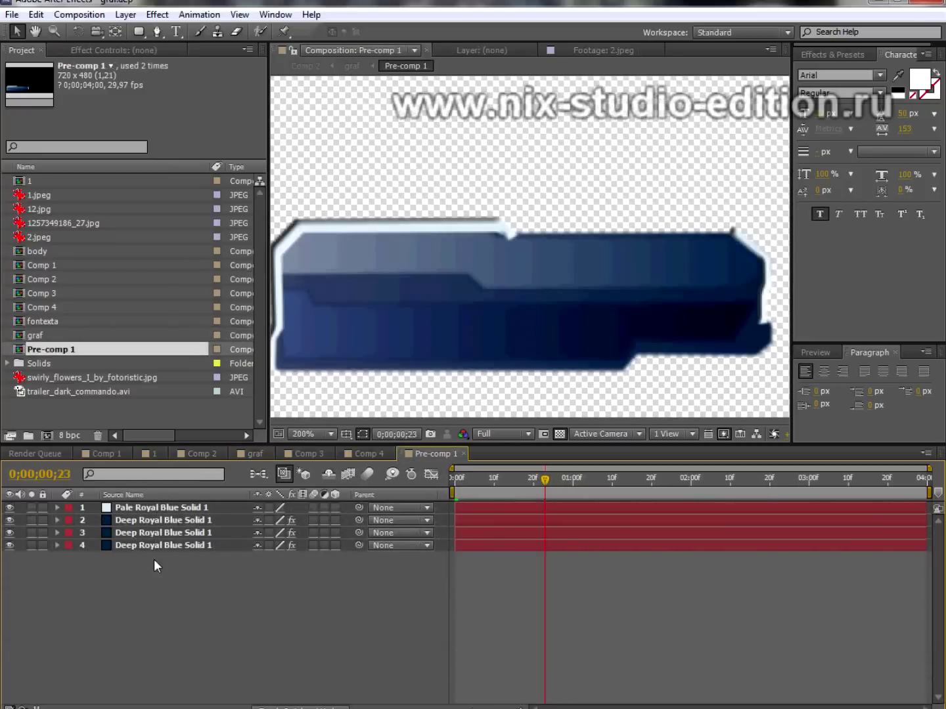
Select all four blue solids, reveal their masks with M, and select Mask 1 and Mask 2
click(154, 545)
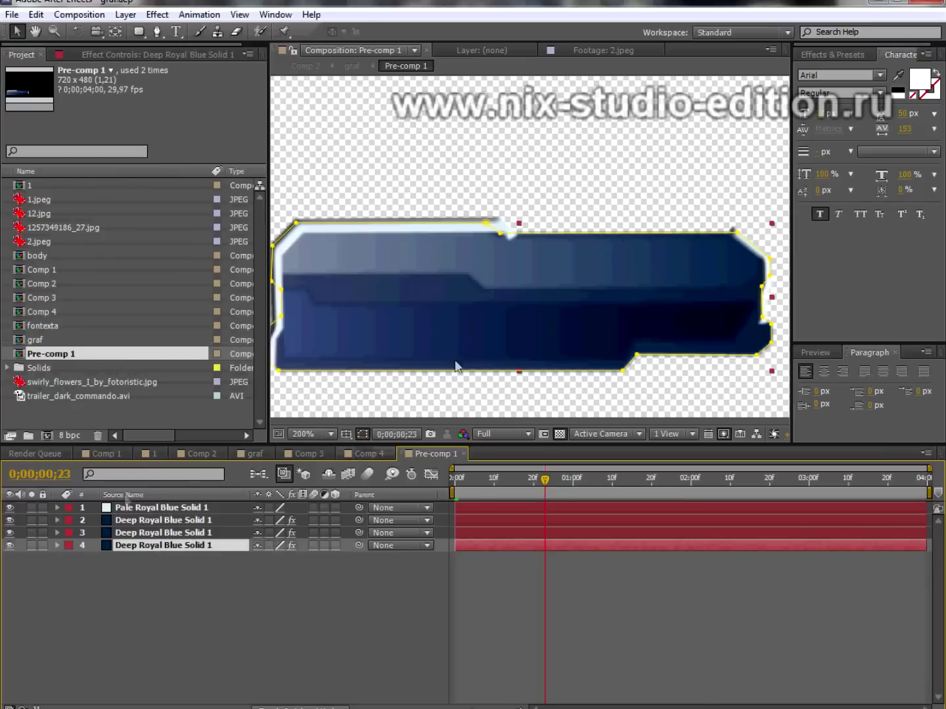
shift+click(174, 506)
key(m)
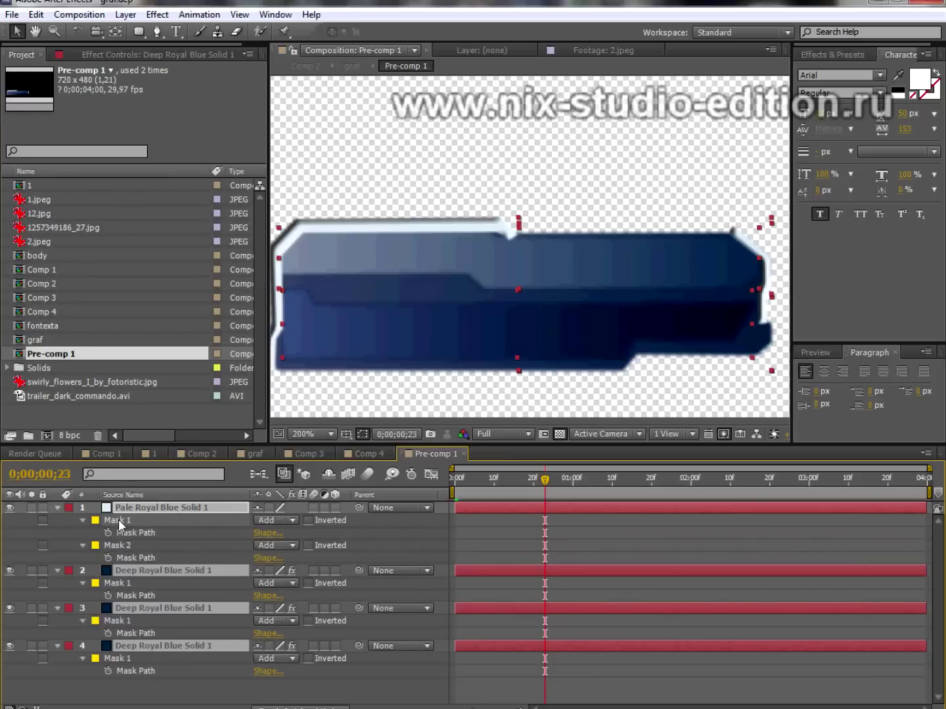
click(118, 520)
shift+click(116, 659)
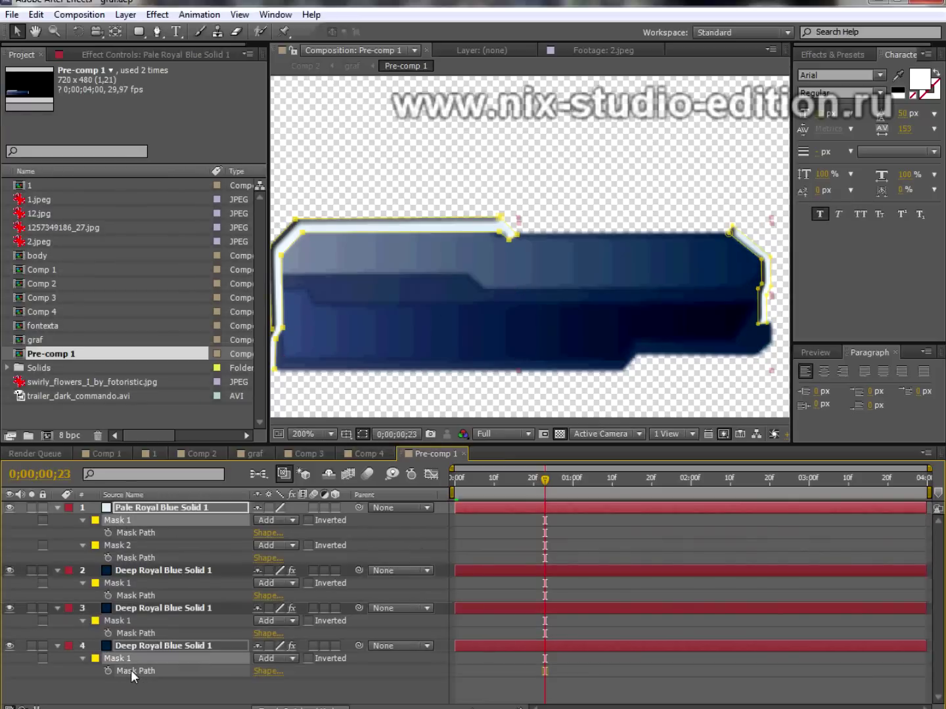
click(117, 545)
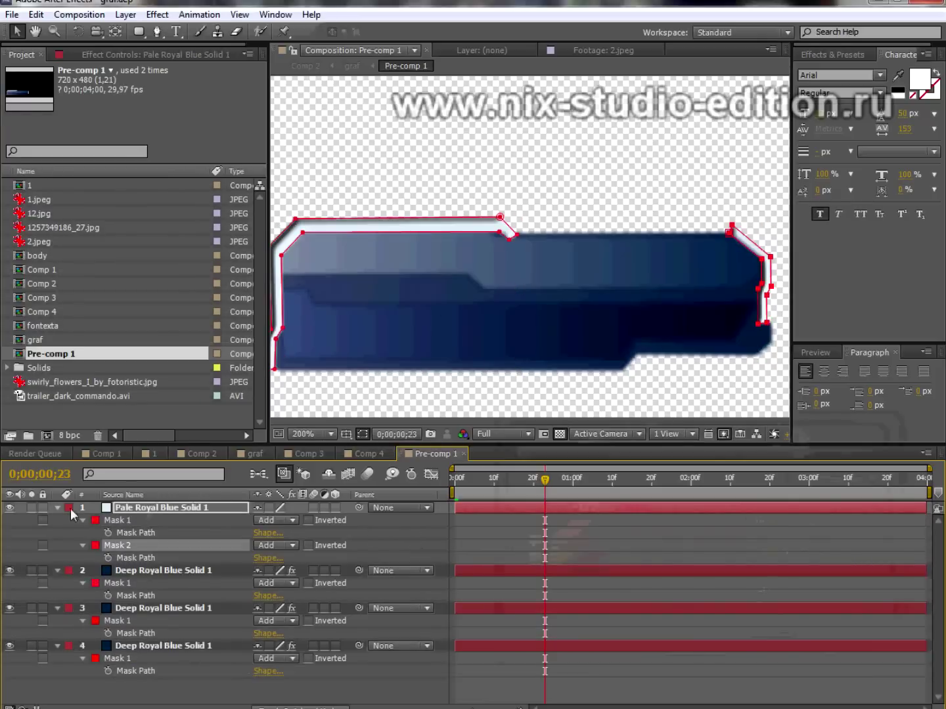
mouse_move(489, 299)
mouse_down()
mouse_move(499, 298)
mouse_move(462, 275)
mouse_up()
Show each solid's mask outline in turn, then go through Comp 4 to Comp 3
click(141, 570)
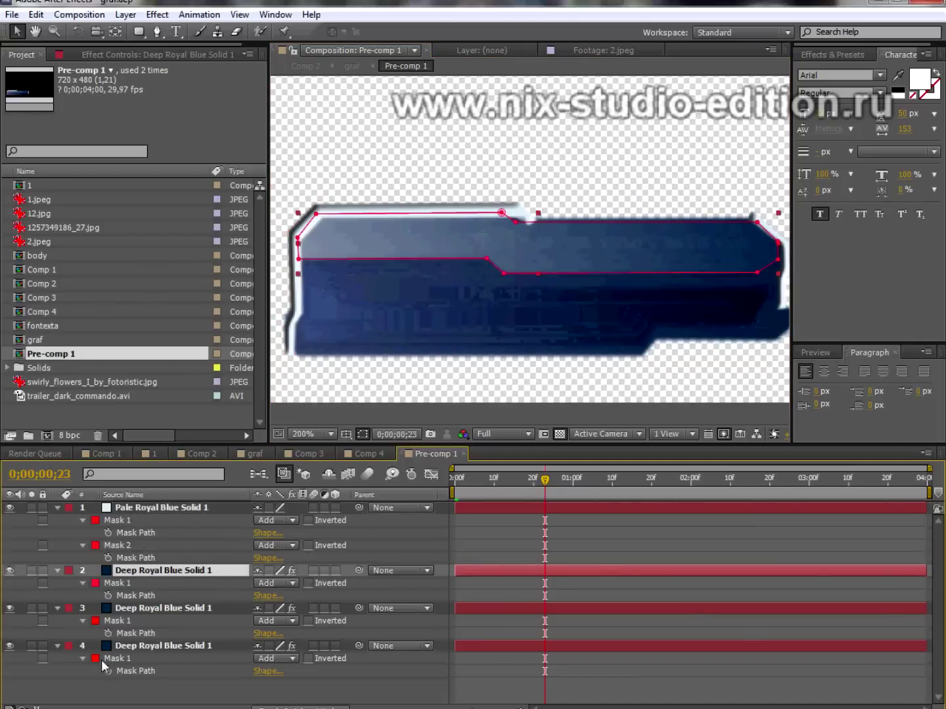
click(126, 646)
click(147, 612)
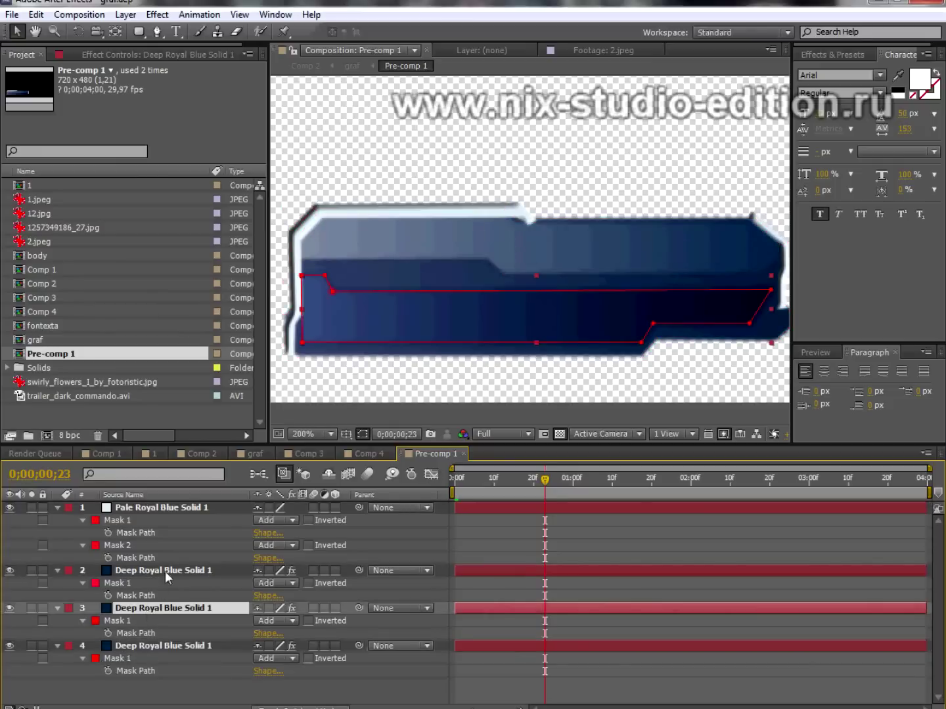
click(168, 570)
click(161, 506)
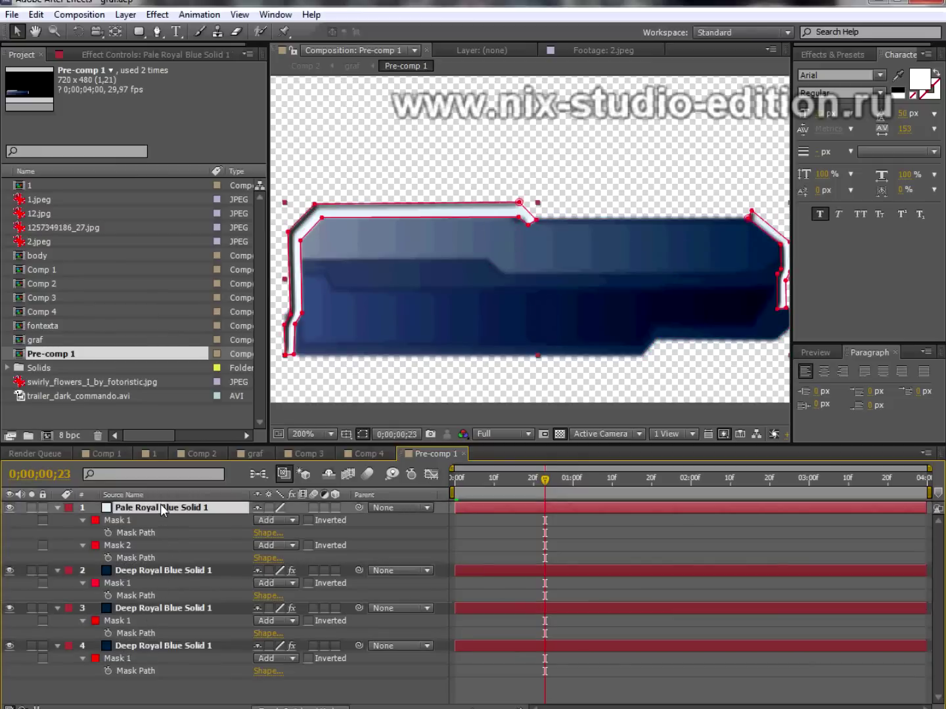
scroll(520, 308, down, 2)
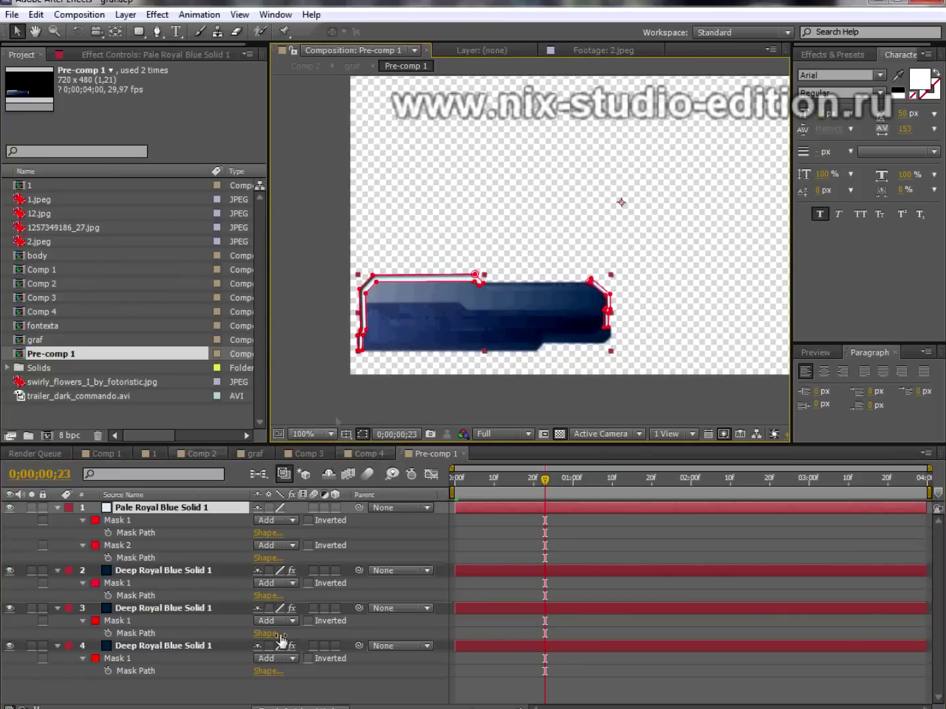
click(371, 453)
click(298, 453)
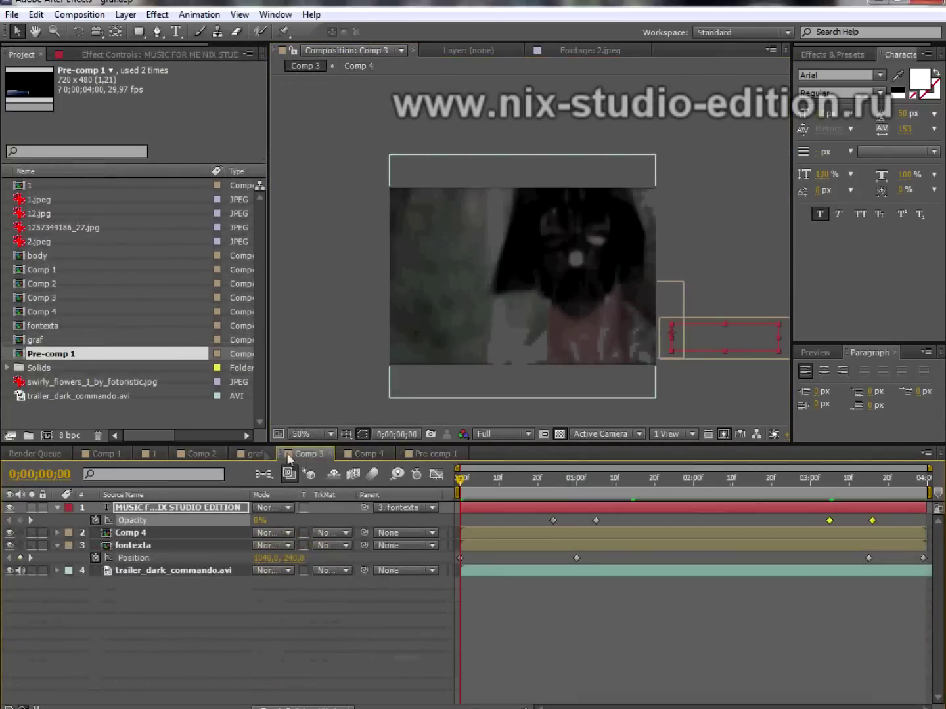
click(253, 453)
click(148, 522)
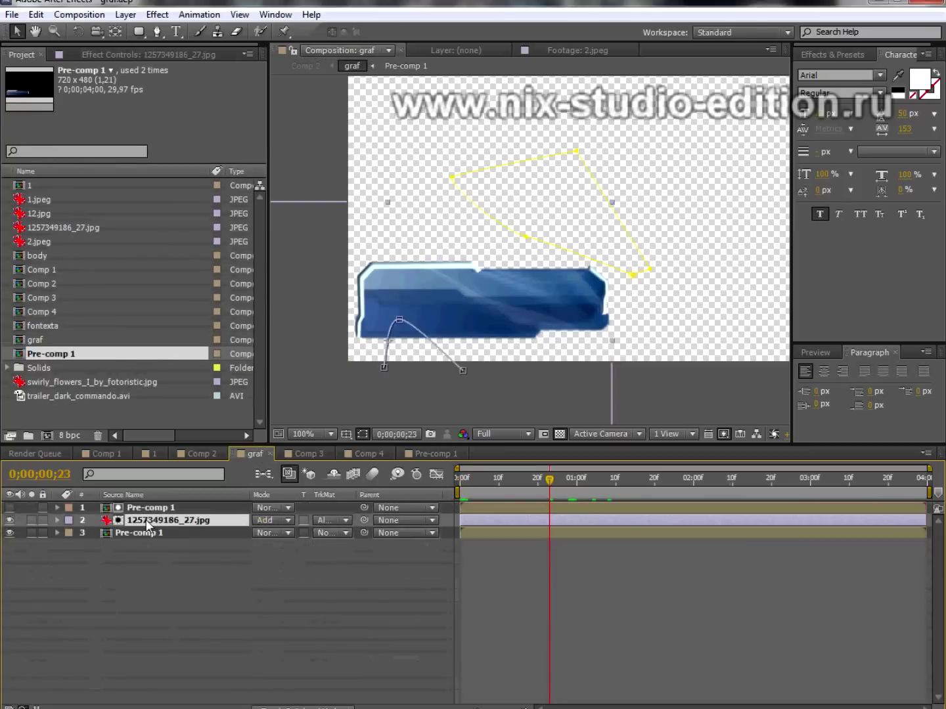
double_click(53, 227)
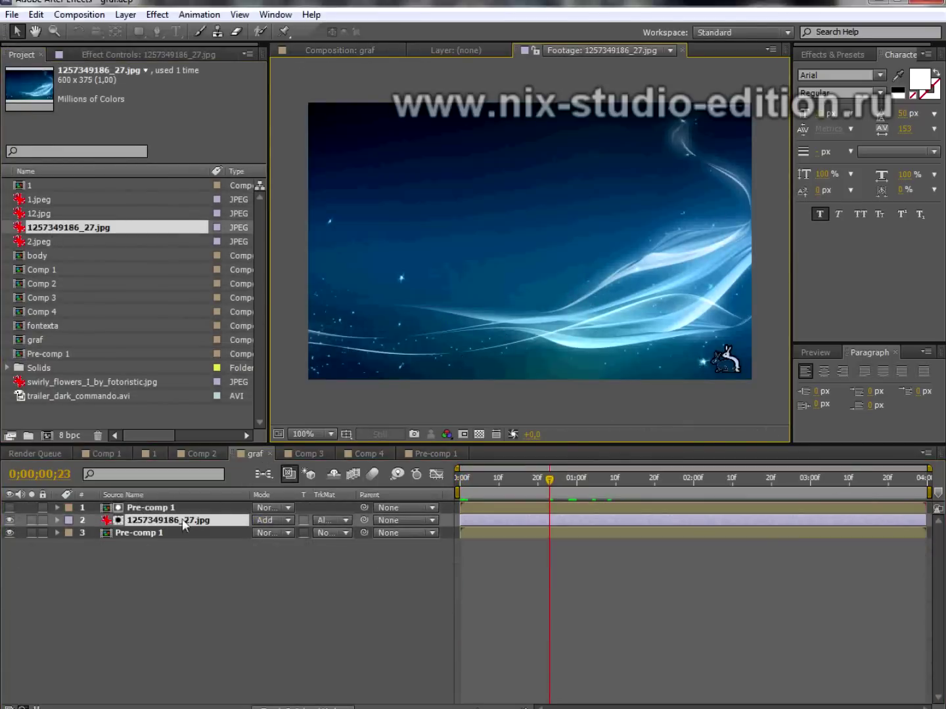
click(341, 50)
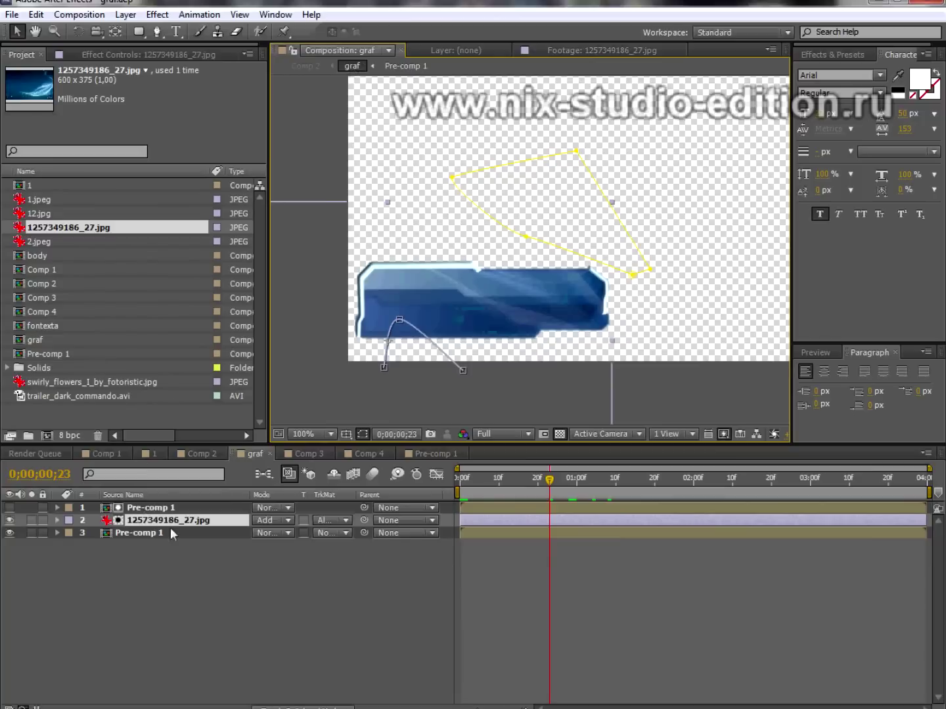
drag(354, 495, 375, 496)
Keep the streak layer's Alpha Matte from Pre-comp 1 and make Pre-comp 1 visible
click(348, 520)
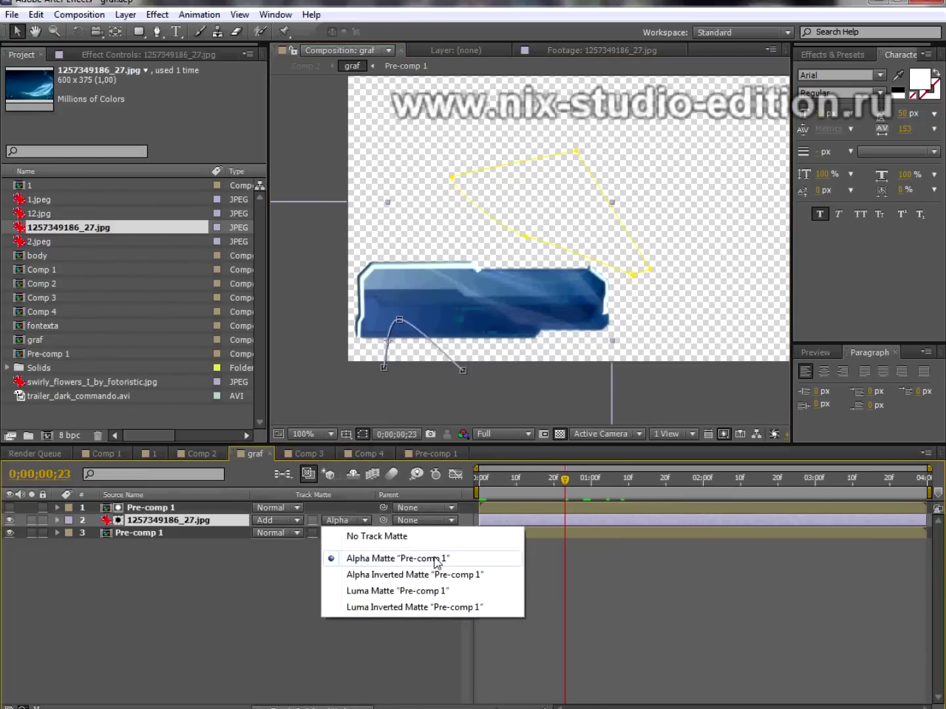
click(216, 569)
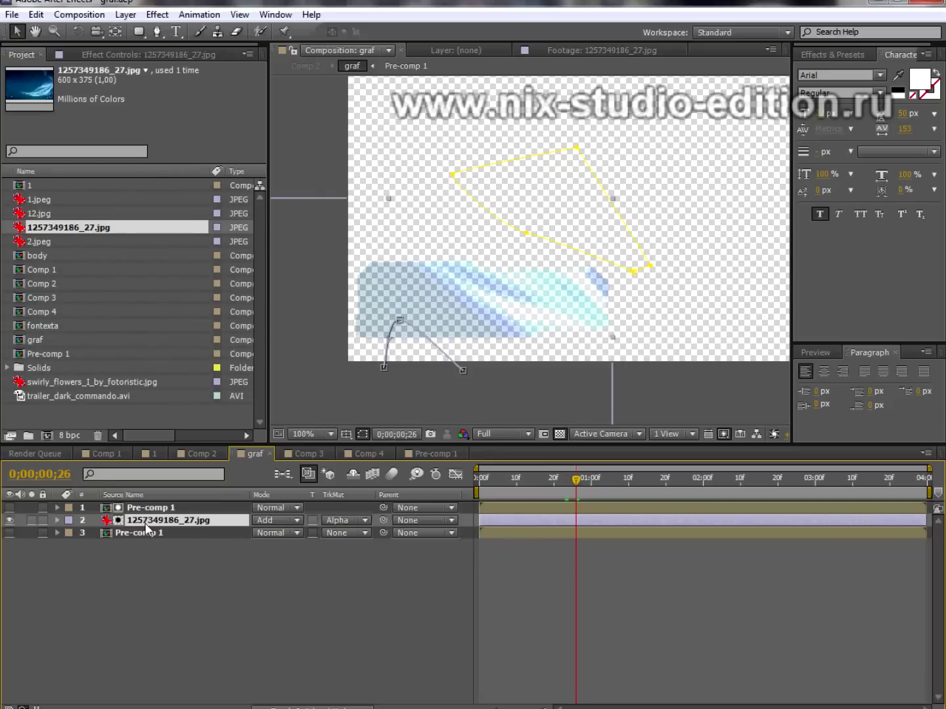
key(p)
drag(576, 478, 536, 479)
click(138, 545)
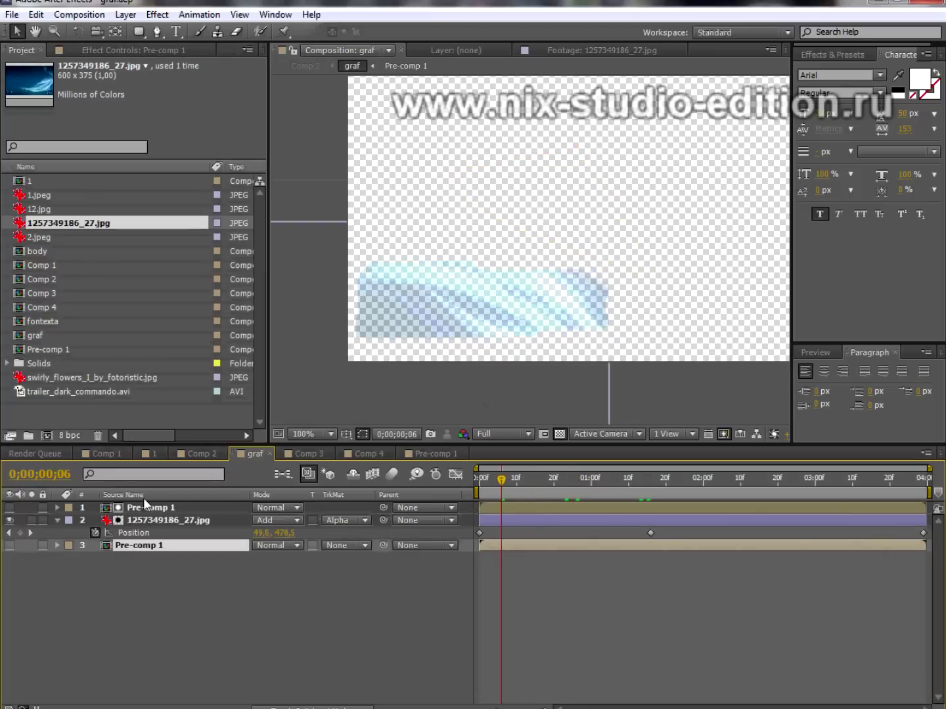
click(9, 546)
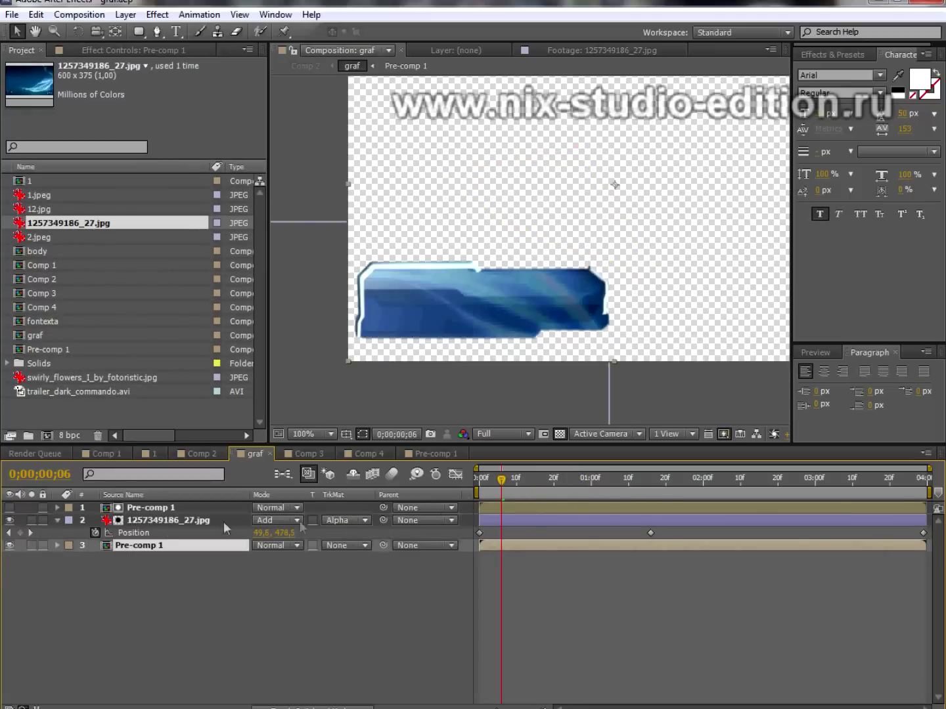
Keep the streak layer's Add blend mode, show its 25% Opacity, and scrub forward
click(138, 522)
click(277, 520)
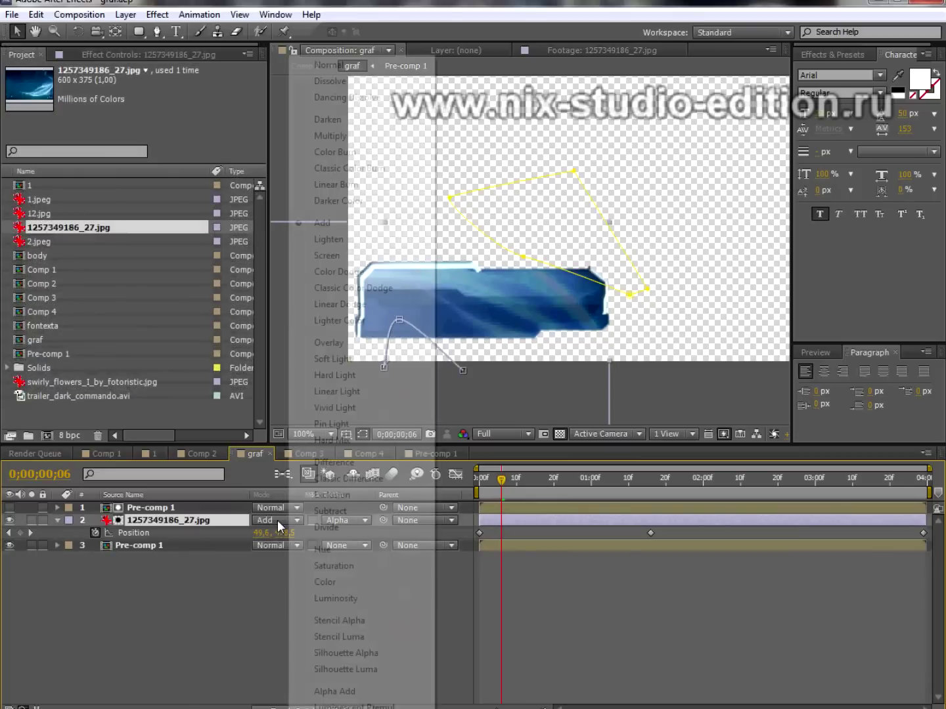
click(182, 595)
click(160, 524)
key(t)
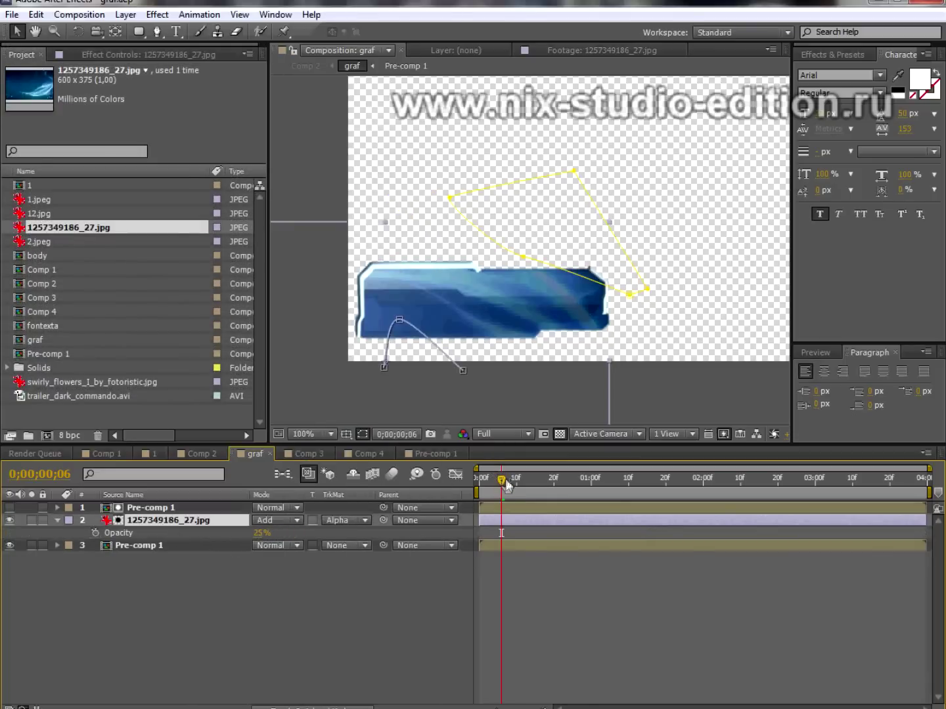
mouse_move(503, 480)
mouse_down()
mouse_move(635, 514)
mouse_move(719, 519)
mouse_up()
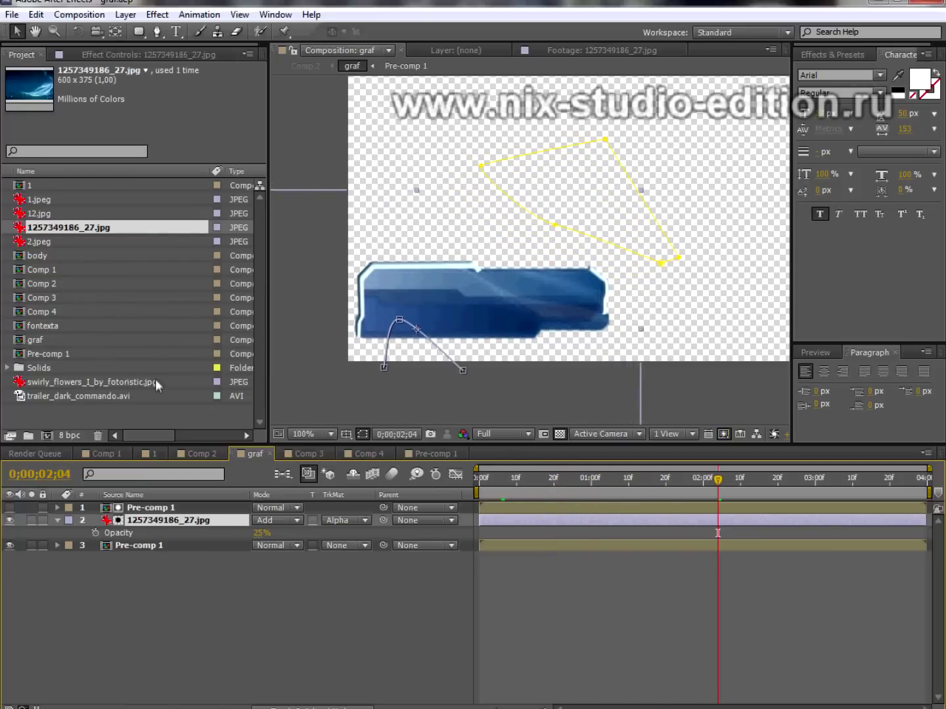
Reveal the wiggle (5,50) Glow Threshold expression and scrub the glow flicker back to frame 0
click(107, 55)
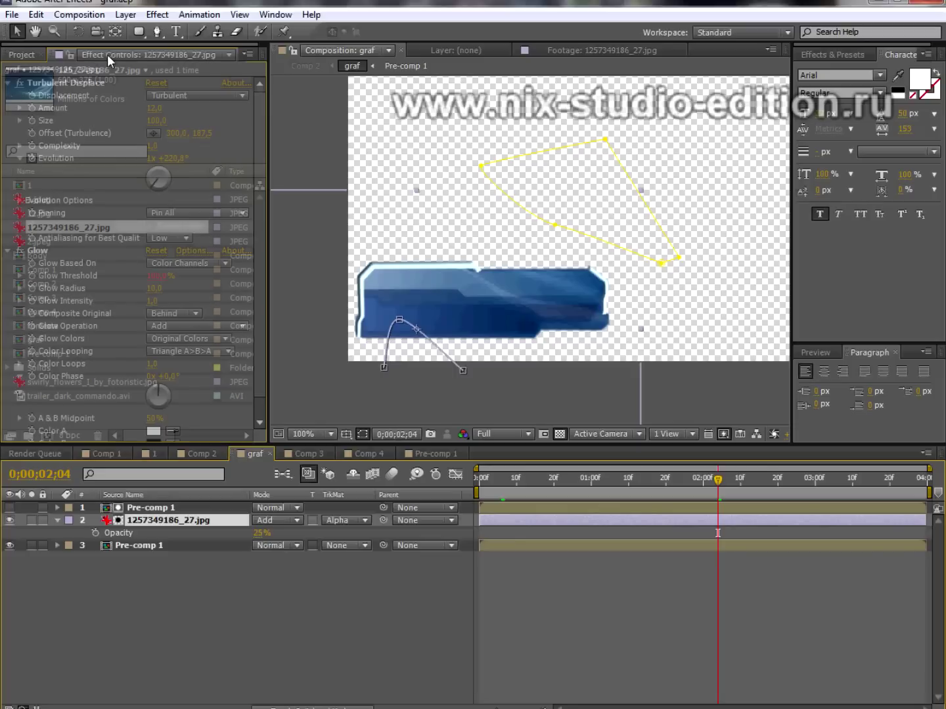
alt+click(32, 276)
drag(721, 482, 505, 502)
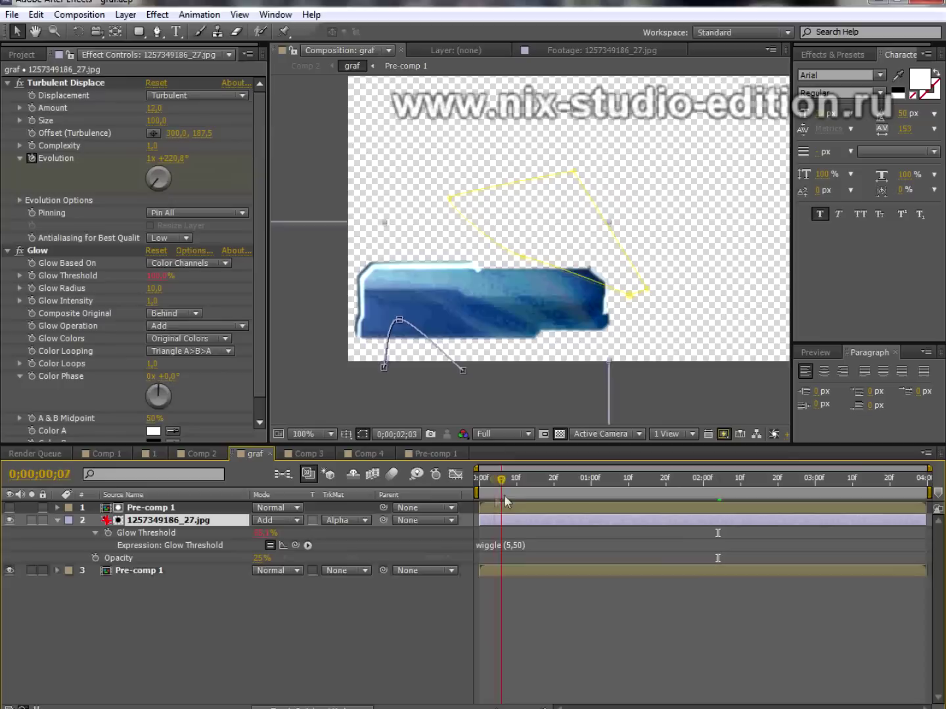
drag(506, 503, 613, 500)
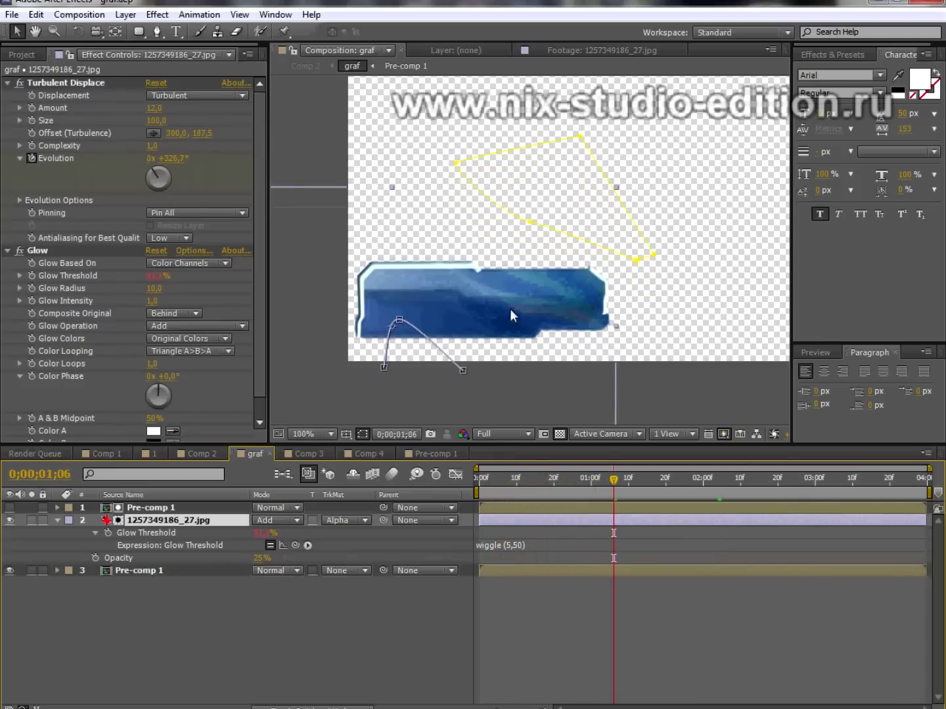
drag(613, 486, 874, 530)
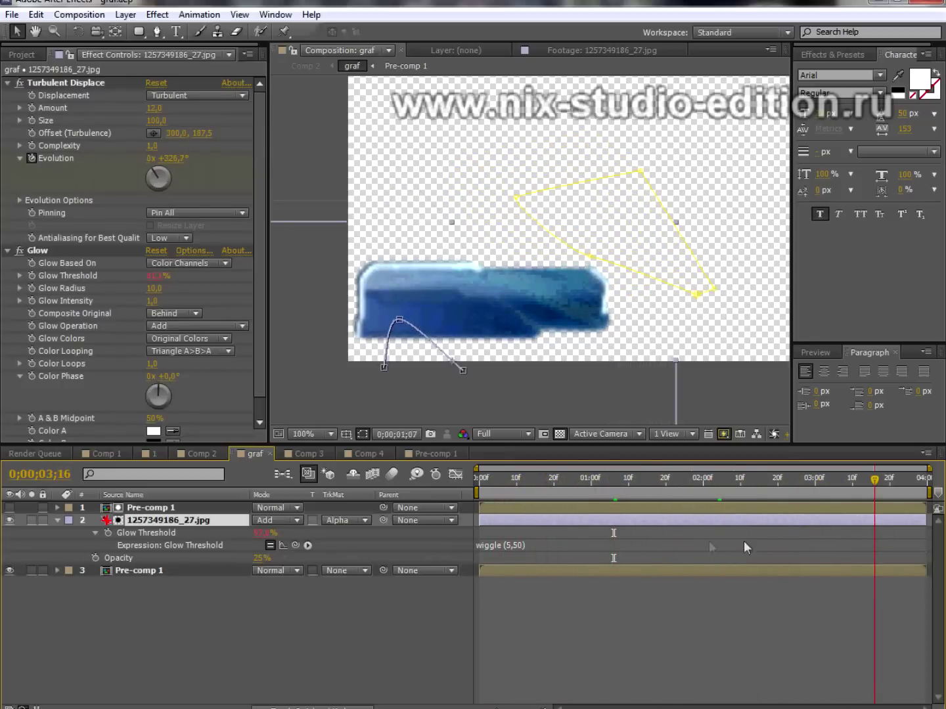
drag(874, 519, 480, 518)
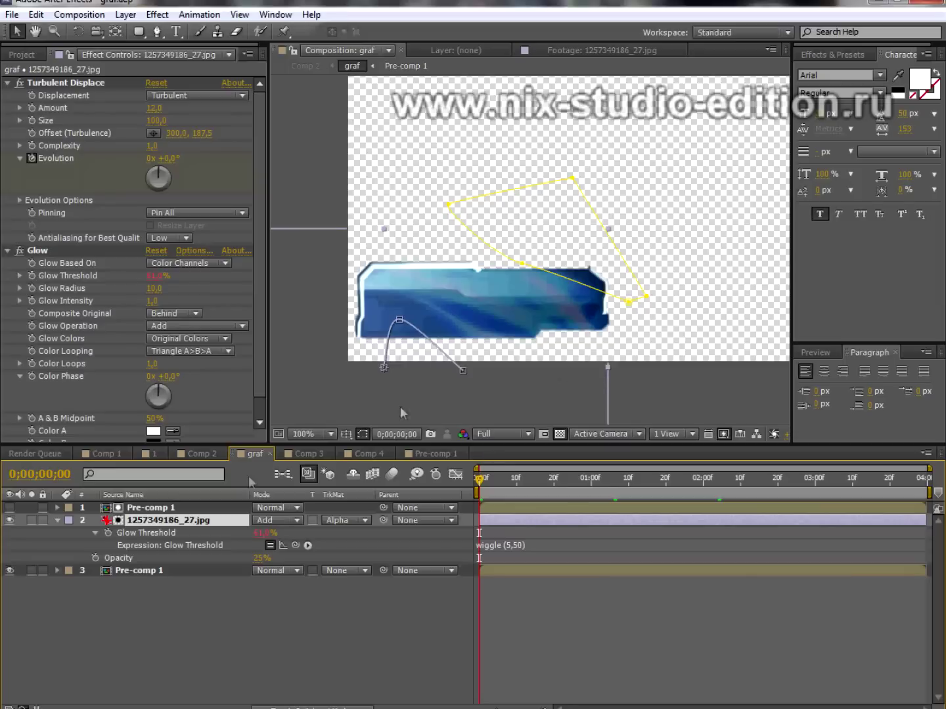
click(199, 454)
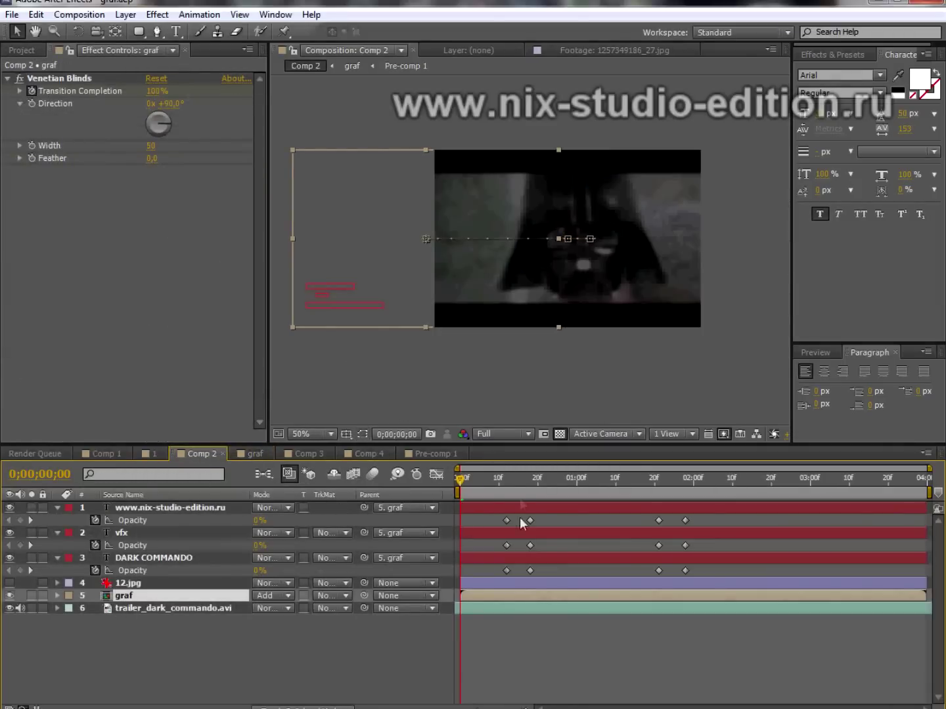
Scrub through Comp 2 to preview the title plate sliding in
drag(460, 488, 591, 505)
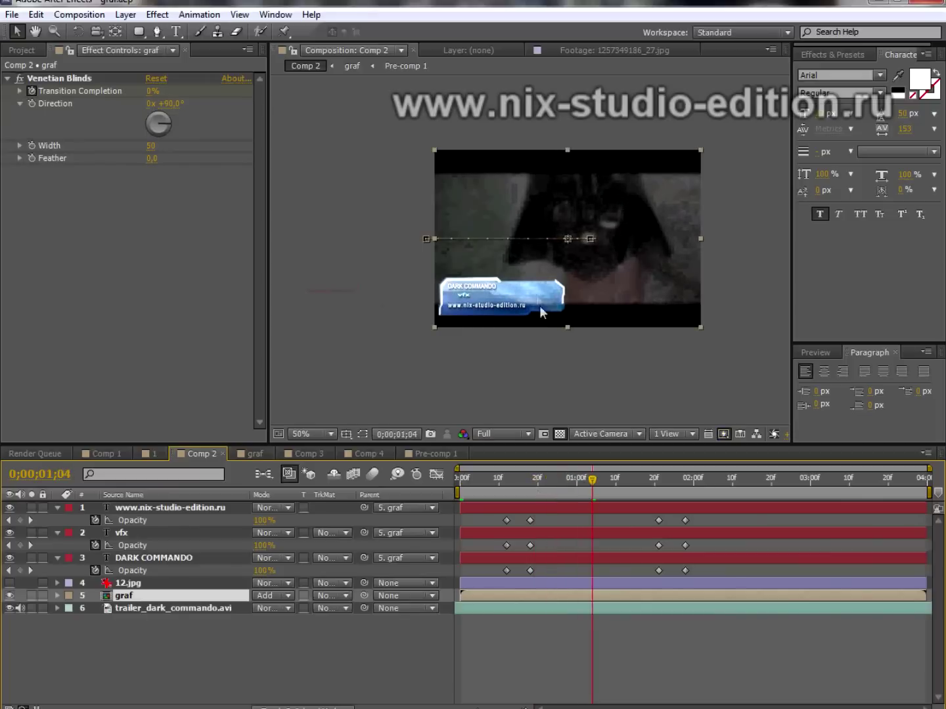
scroll(511, 289, up, 2)
drag(489, 339, 490, 334)
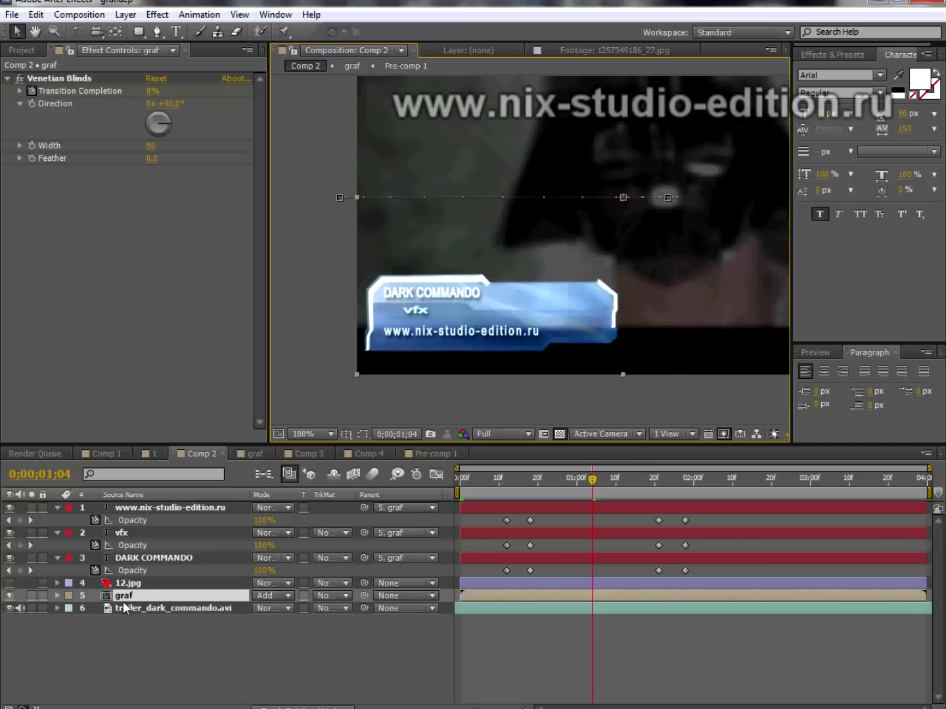
drag(594, 485, 656, 518)
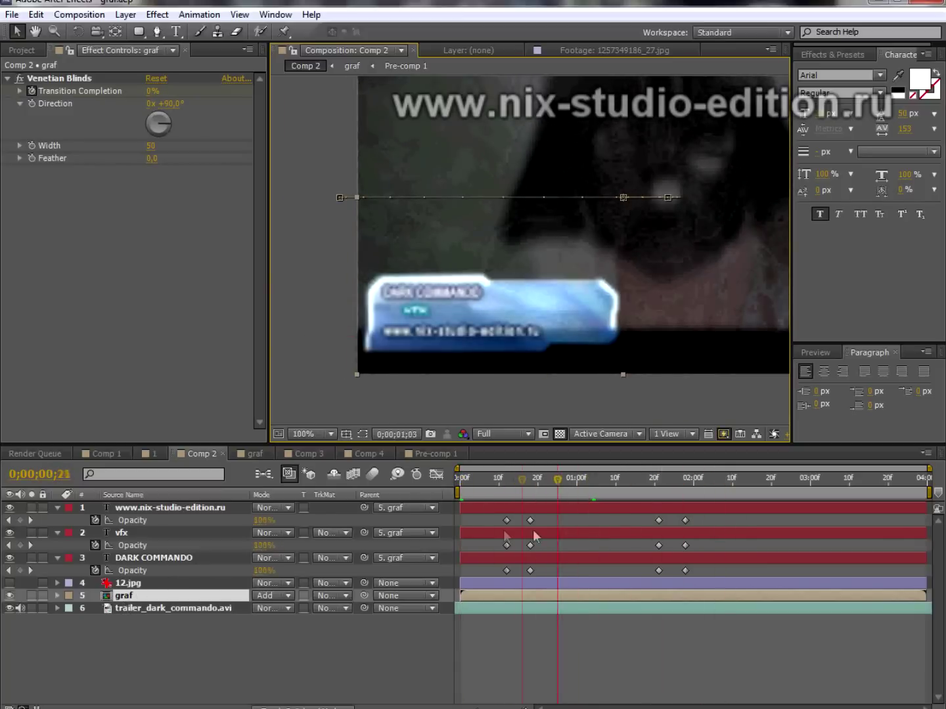
mouse_move(655, 519)
mouse_down()
mouse_move(481, 492)
mouse_move(577, 483)
mouse_up()
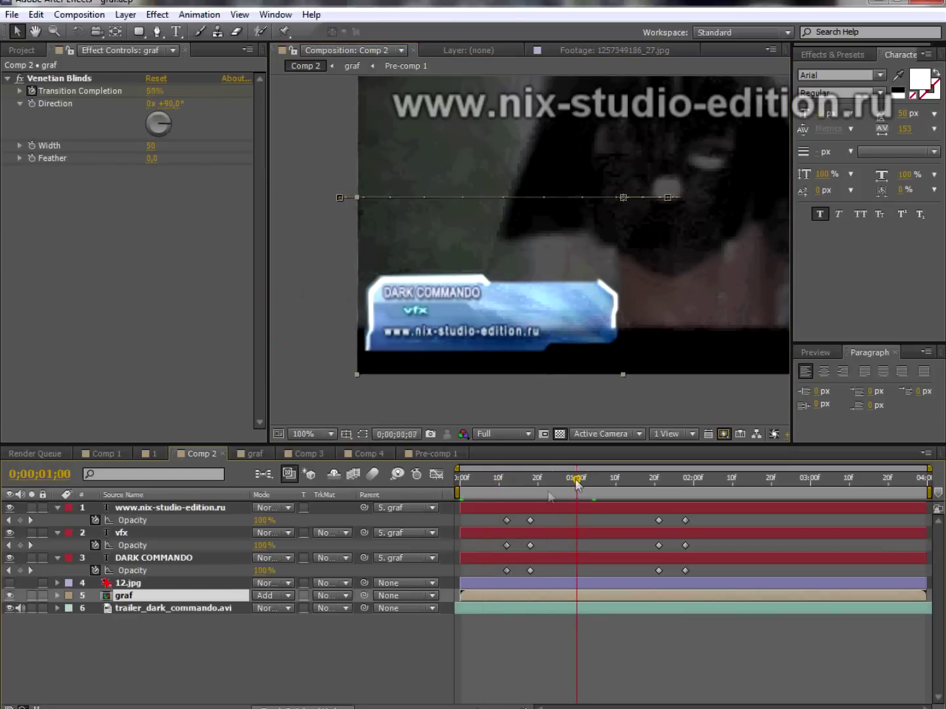
Show graf's Position keyframes, scrub to the full plate, then reveal its Venetian Blinds keyframes
key(p)
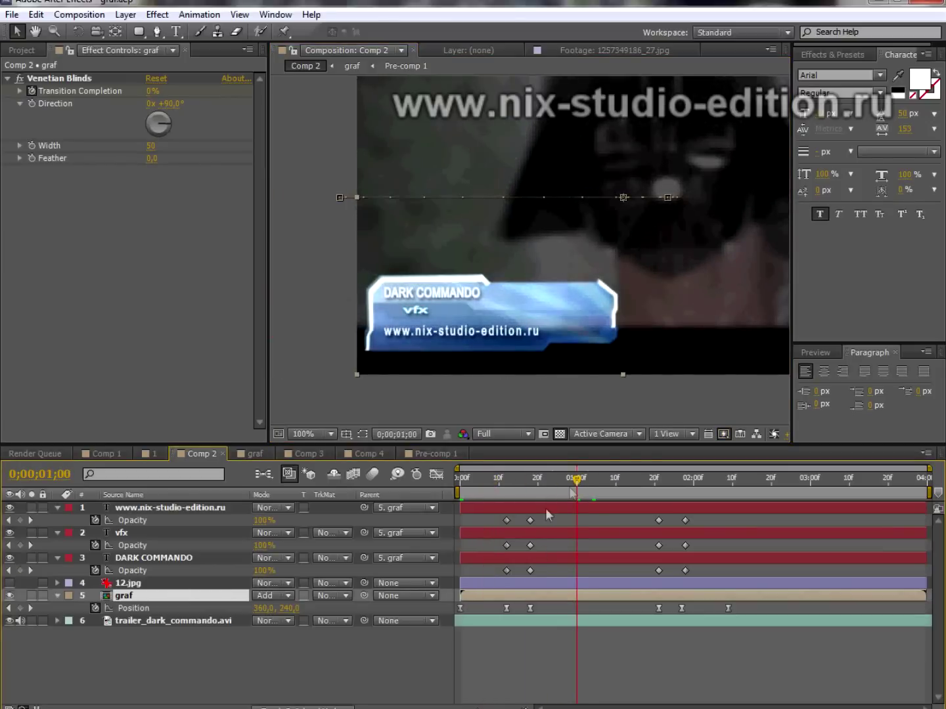
drag(576, 482, 511, 503)
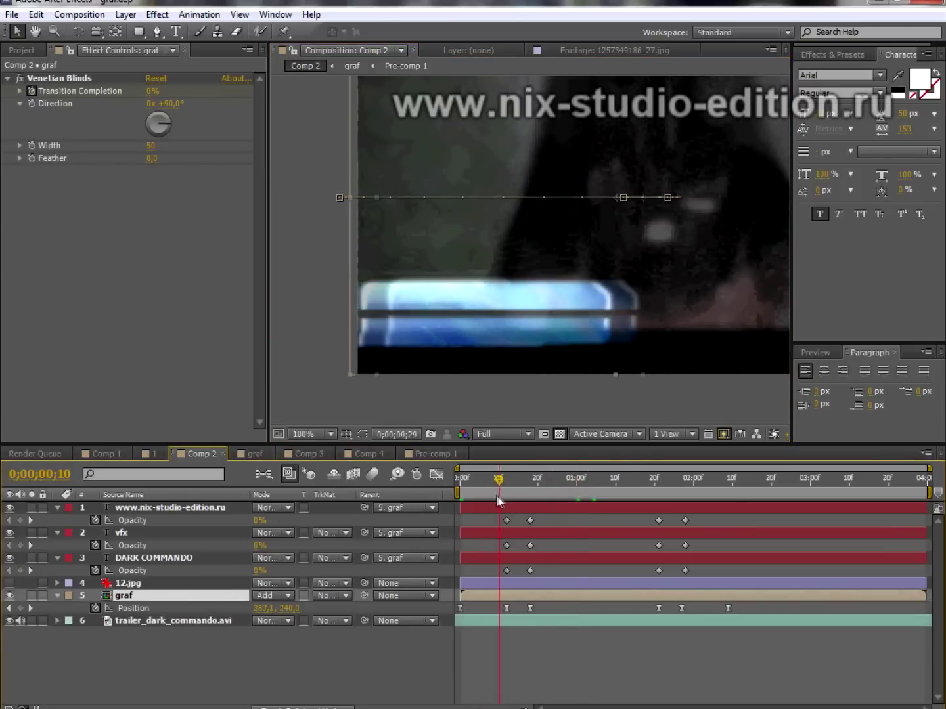
drag(512, 503, 506, 503)
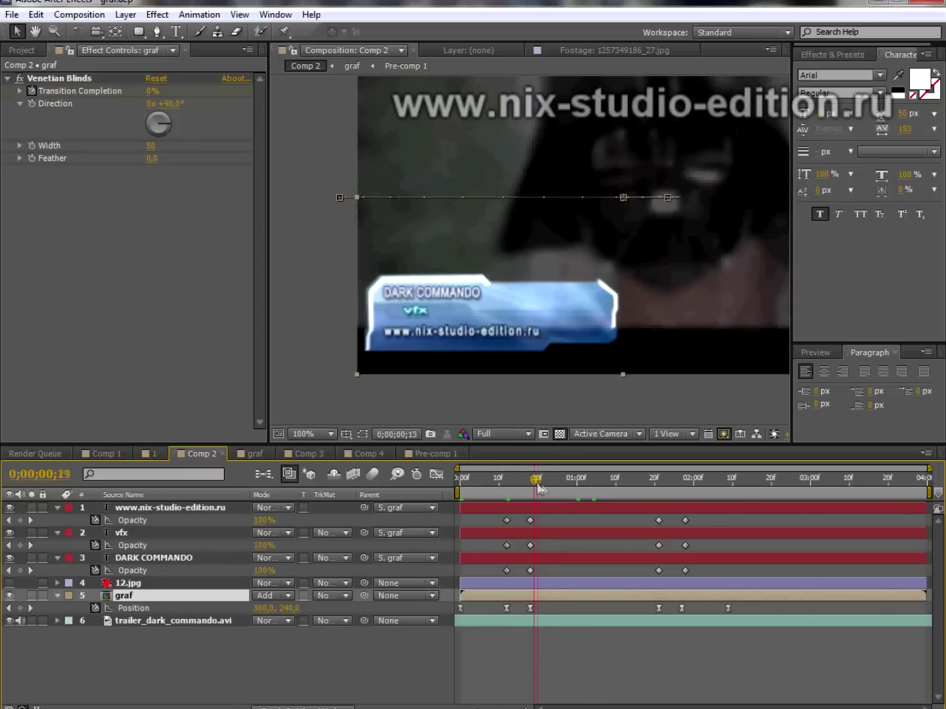
mouse_move(511, 489)
mouse_down()
mouse_move(660, 504)
mouse_move(522, 522)
mouse_up()
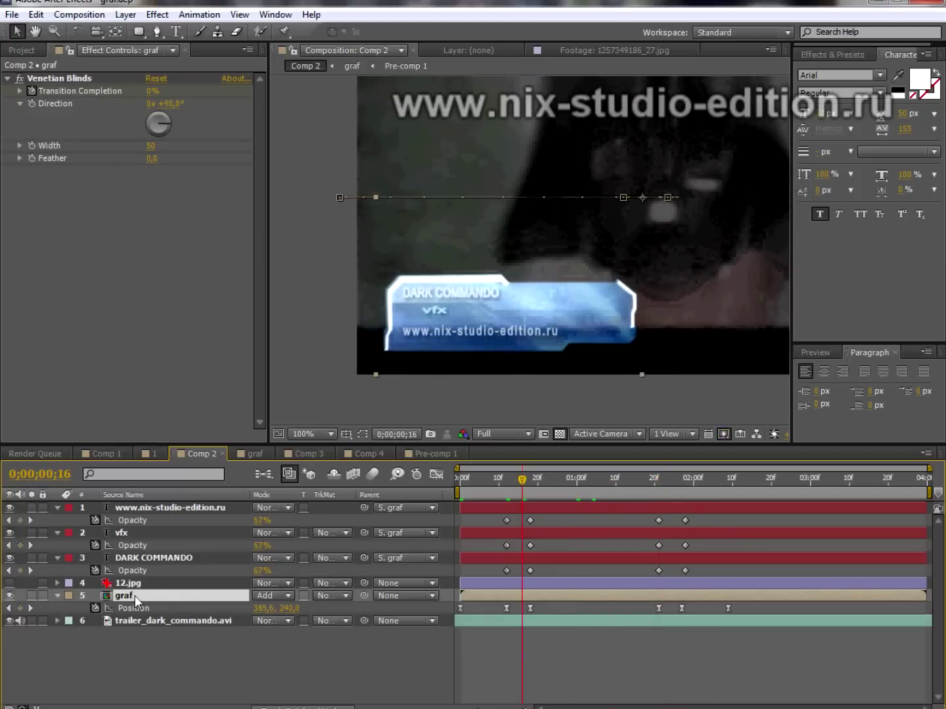
key(u)
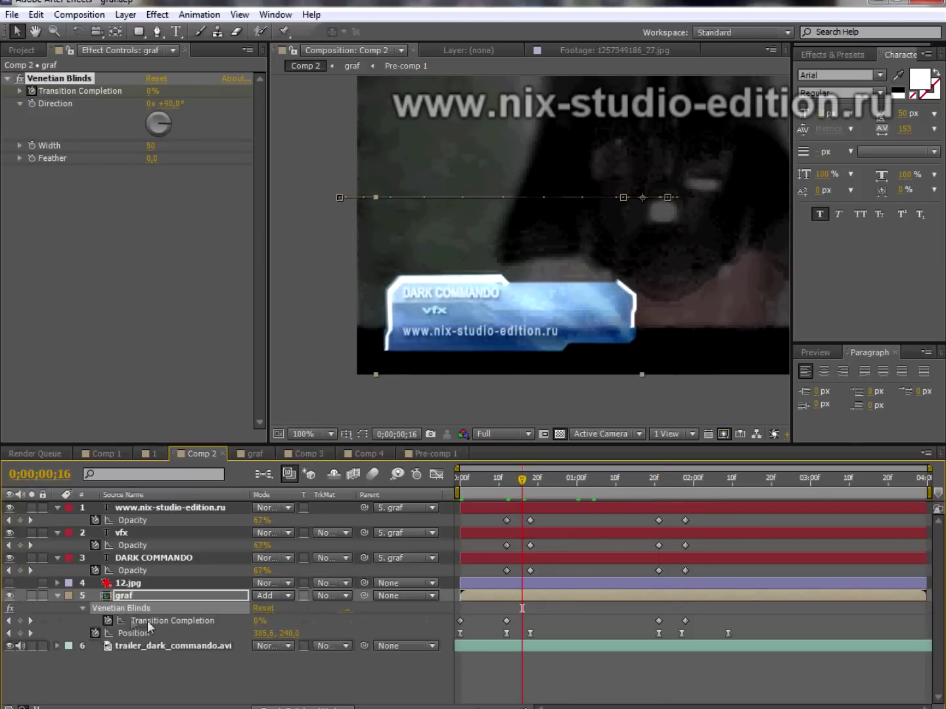
Locate Venetian Blinds under Effect > Transition and select the Transition Completion keyframes
click(158, 15)
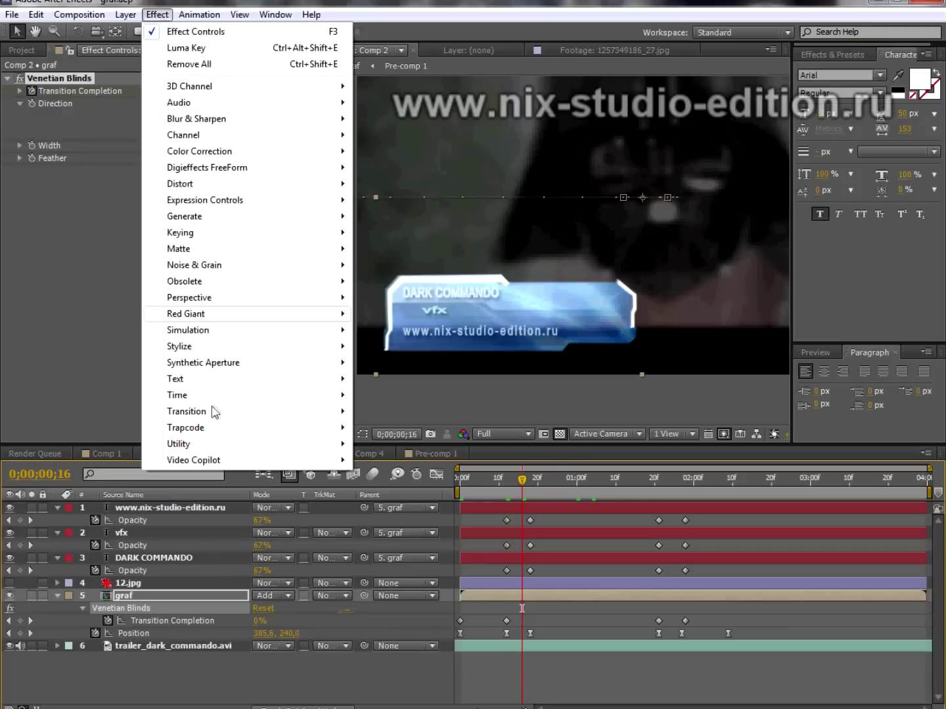
mouse_move(295, 416)
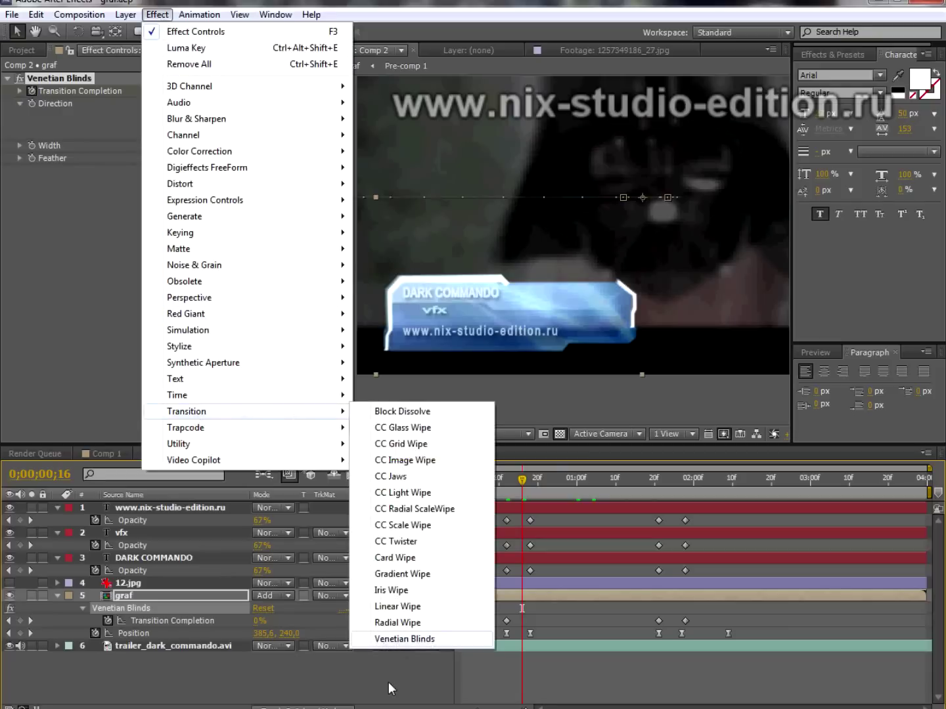
click(167, 621)
click(168, 621)
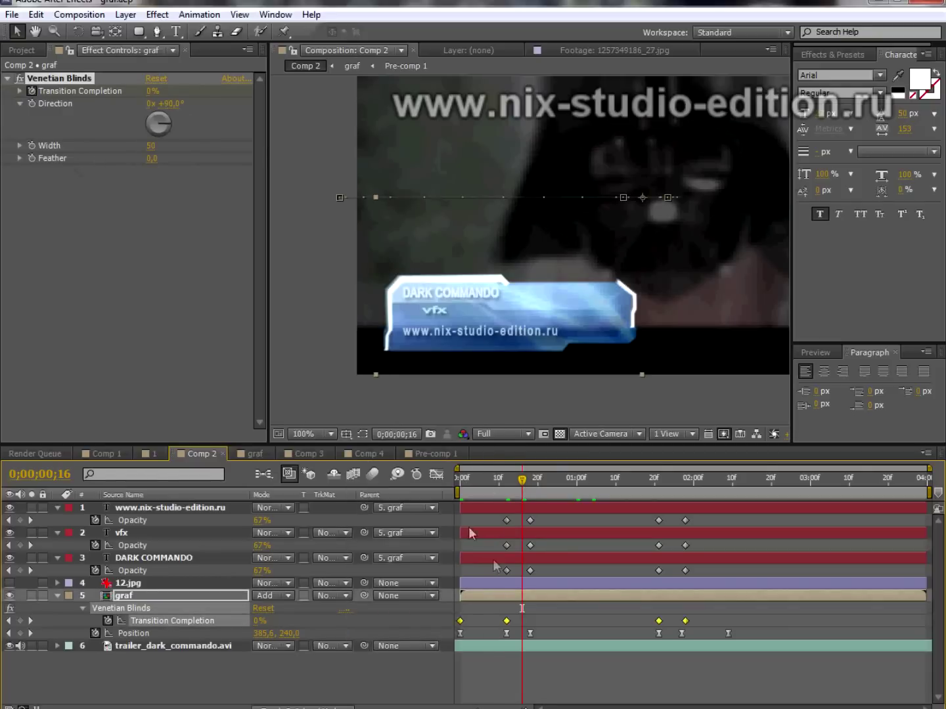
Scrub through the blinds reveal from the start to frame 13 and back to 1;13
drag(523, 479, 487, 493)
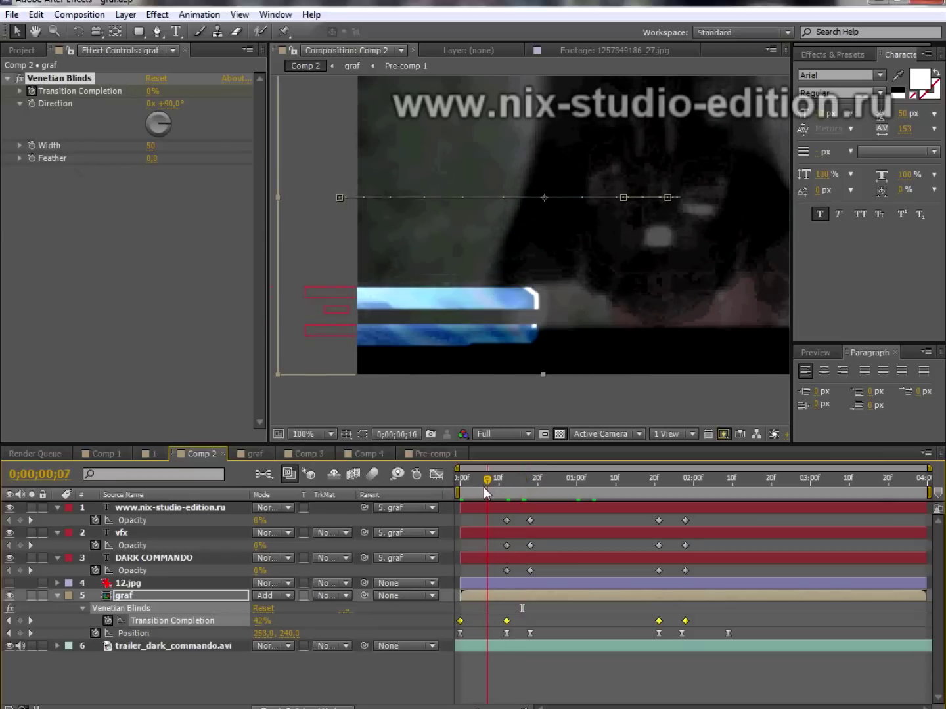
drag(492, 482, 460, 484)
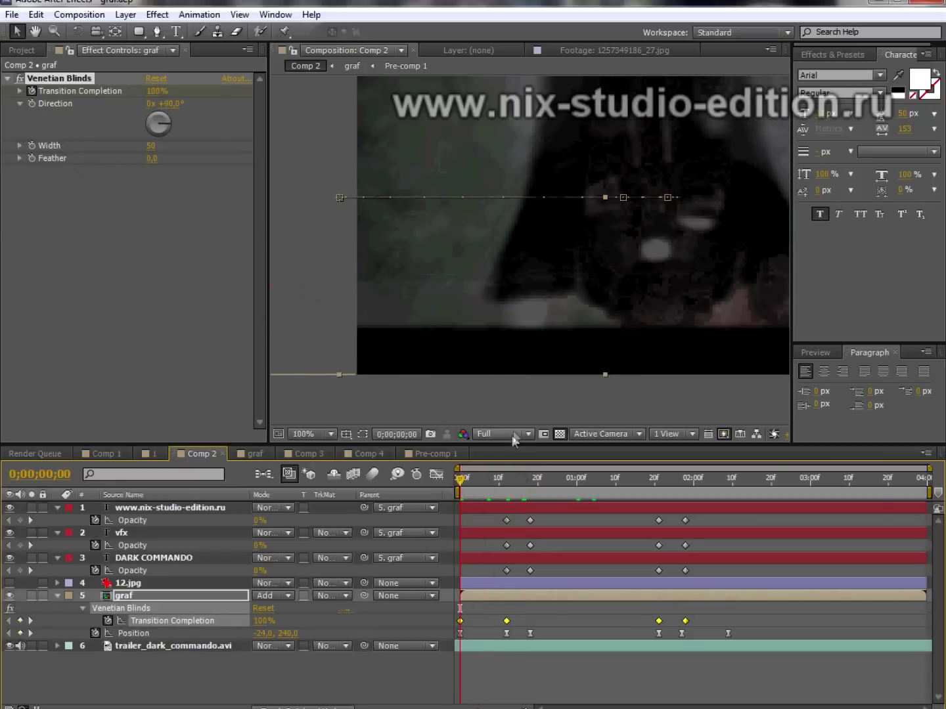
click(512, 494)
mouse_move(511, 497)
mouse_down()
mouse_move(477, 513)
mouse_move(605, 517)
mouse_move(725, 538)
mouse_move(458, 550)
mouse_move(708, 575)
mouse_up()
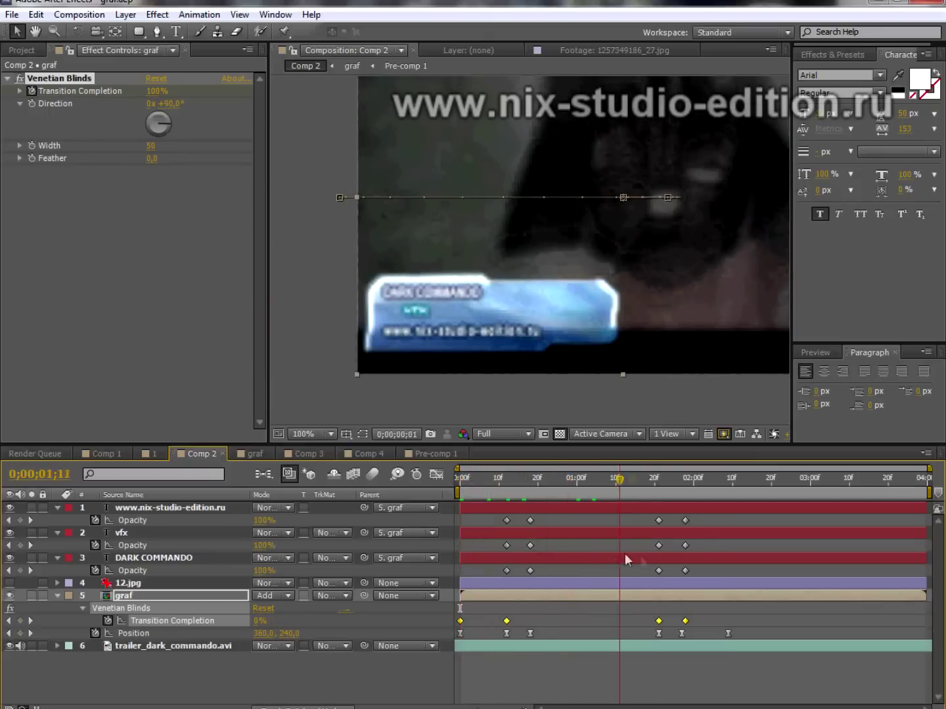
drag(707, 569, 627, 557)
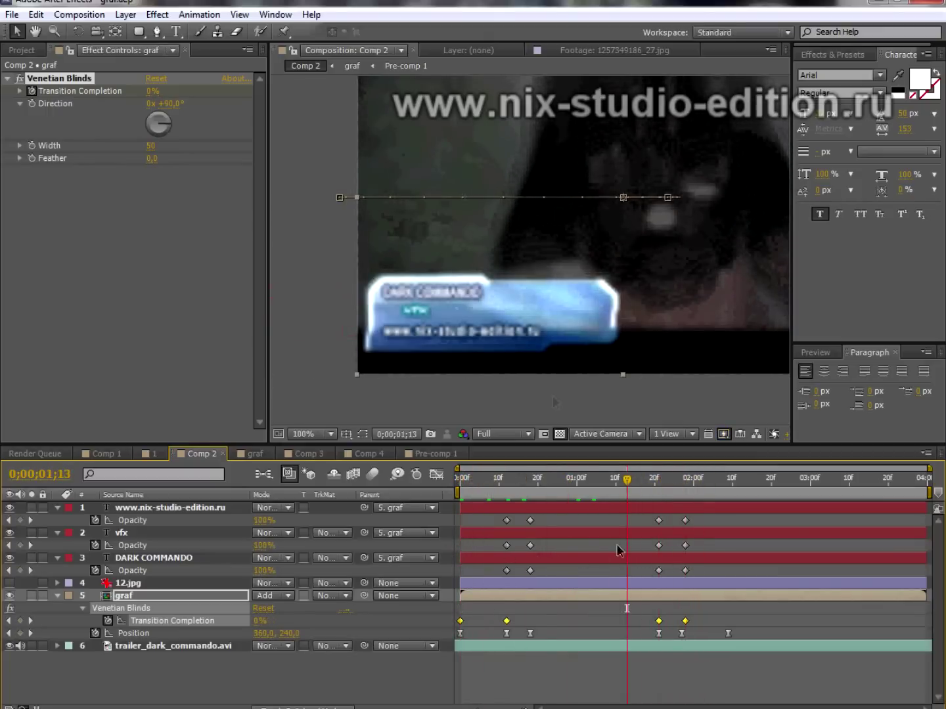
Move to the keyframe where the plate starts leaving, then bring up composition 1
scroll(505, 289, down, 2)
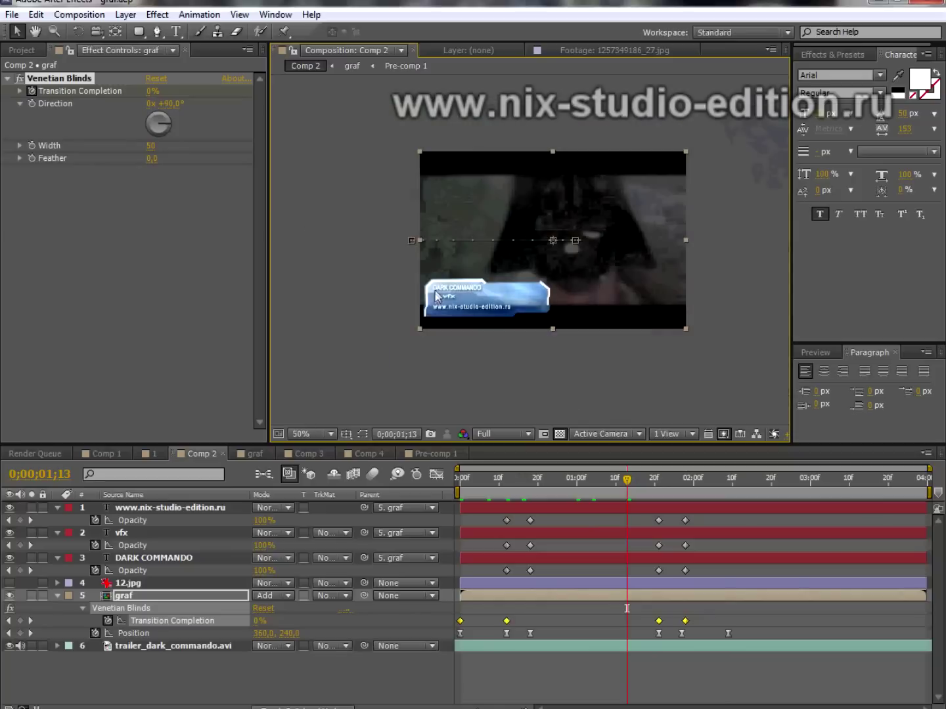
scroll(498, 284, up, 2)
scroll(478, 343, up, 2)
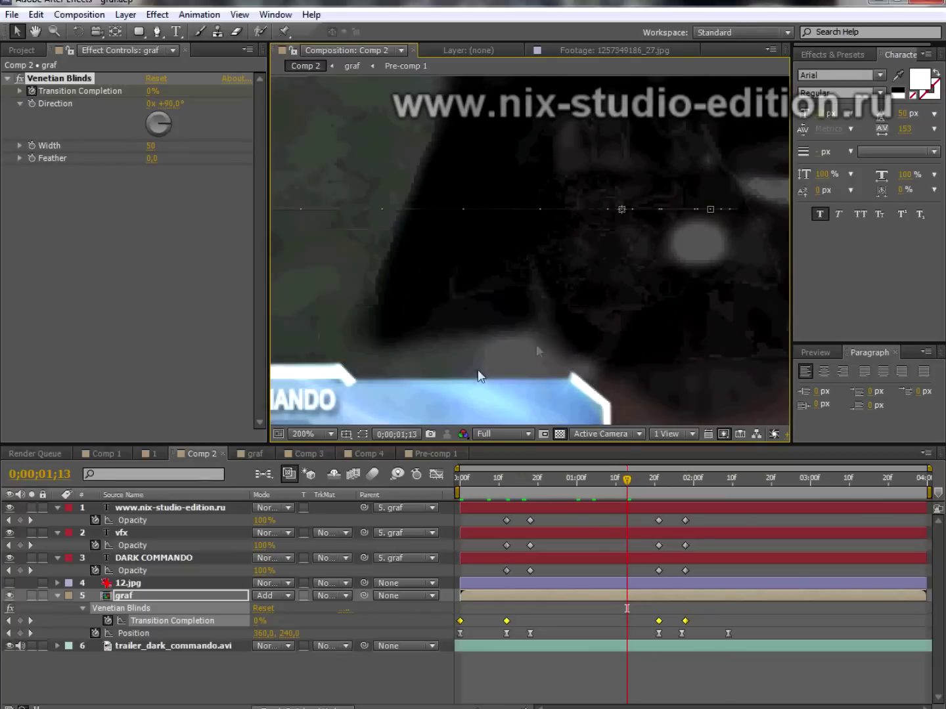
scroll(543, 337, down, 4)
scroll(545, 289, up, 1)
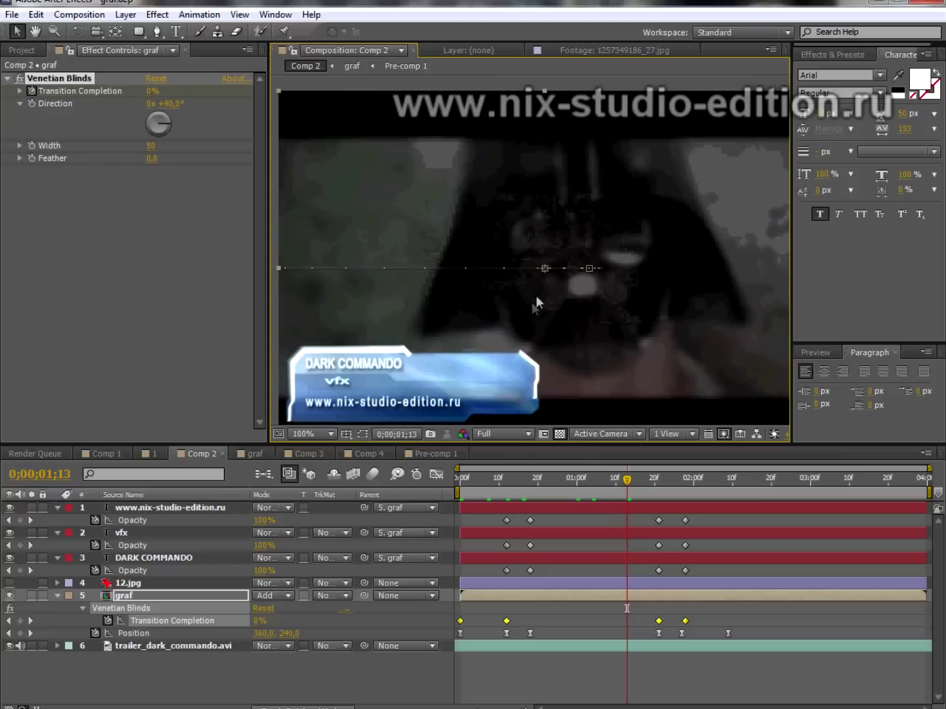
scroll(535, 295, up, 1)
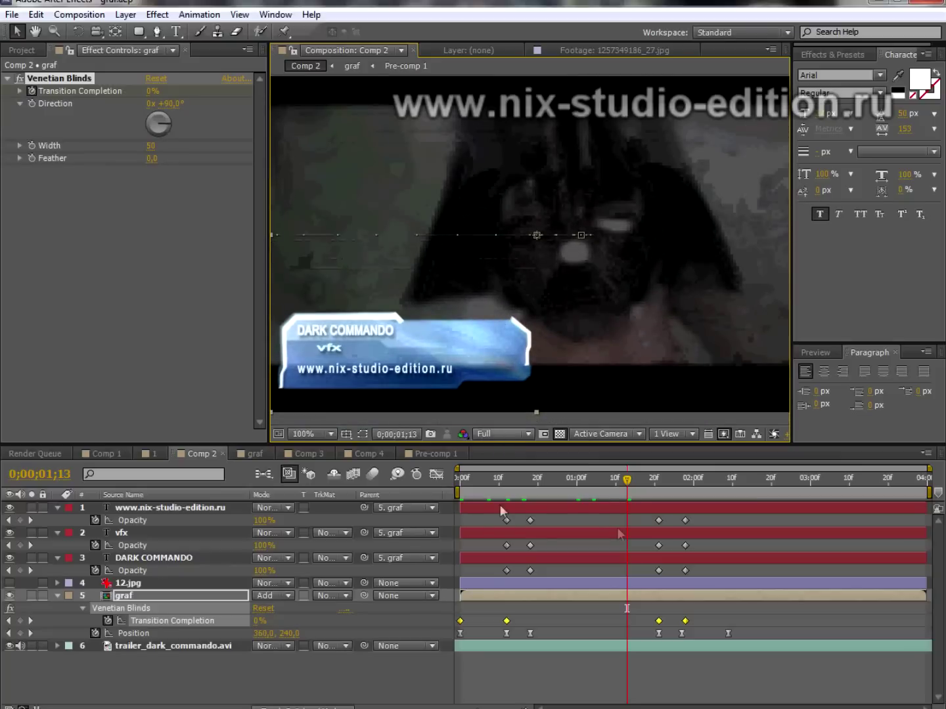
mouse_move(628, 486)
mouse_down()
mouse_move(659, 487)
mouse_move(674, 501)
mouse_move(443, 545)
mouse_move(582, 560)
mouse_move(460, 559)
mouse_up()
scroll(459, 281, down, 2)
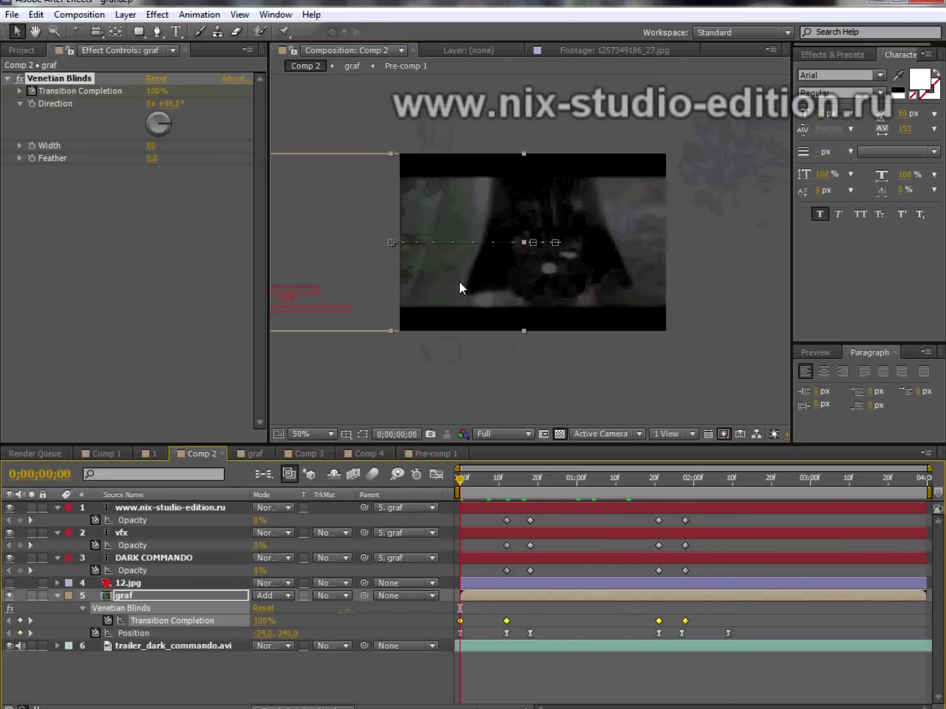
click(147, 457)
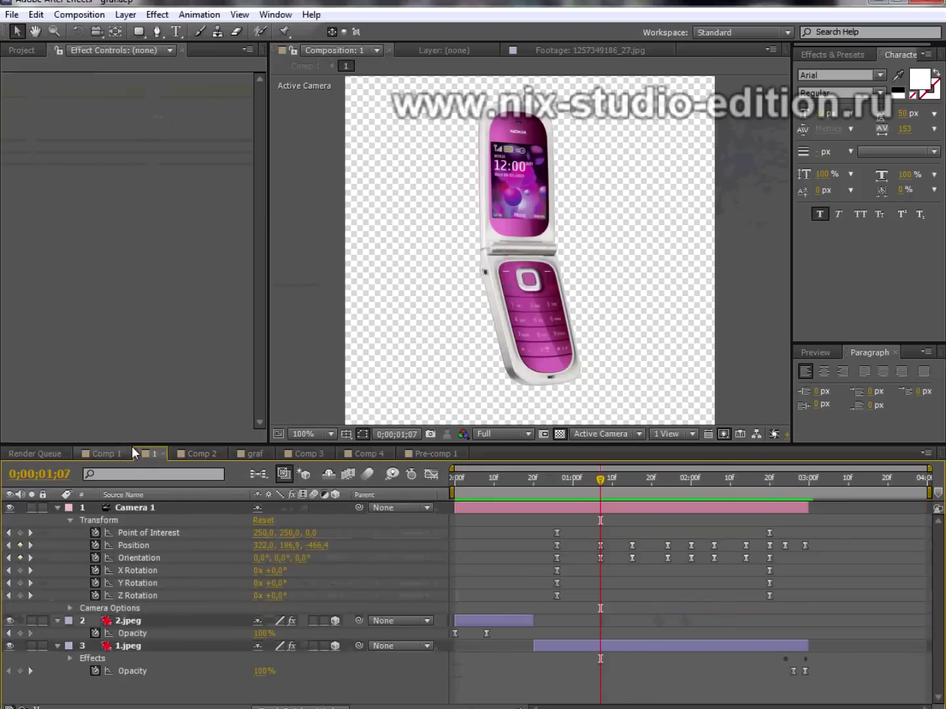
Scrub Comp 1 to the Dark Commando title, then step through Comp 4 and Comp 3 to graf
click(115, 453)
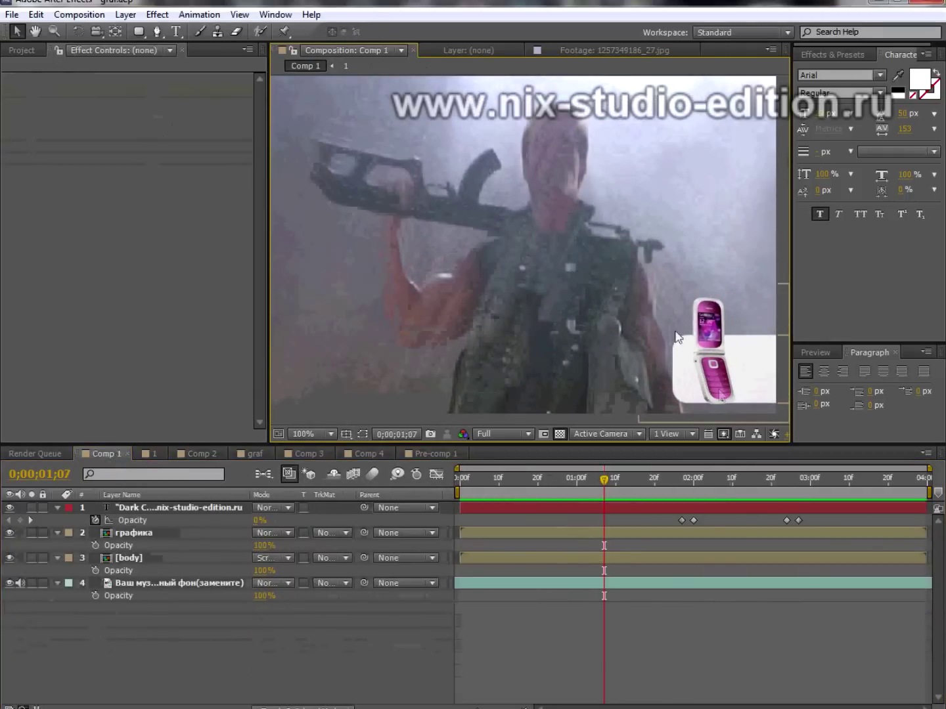
drag(605, 482, 732, 480)
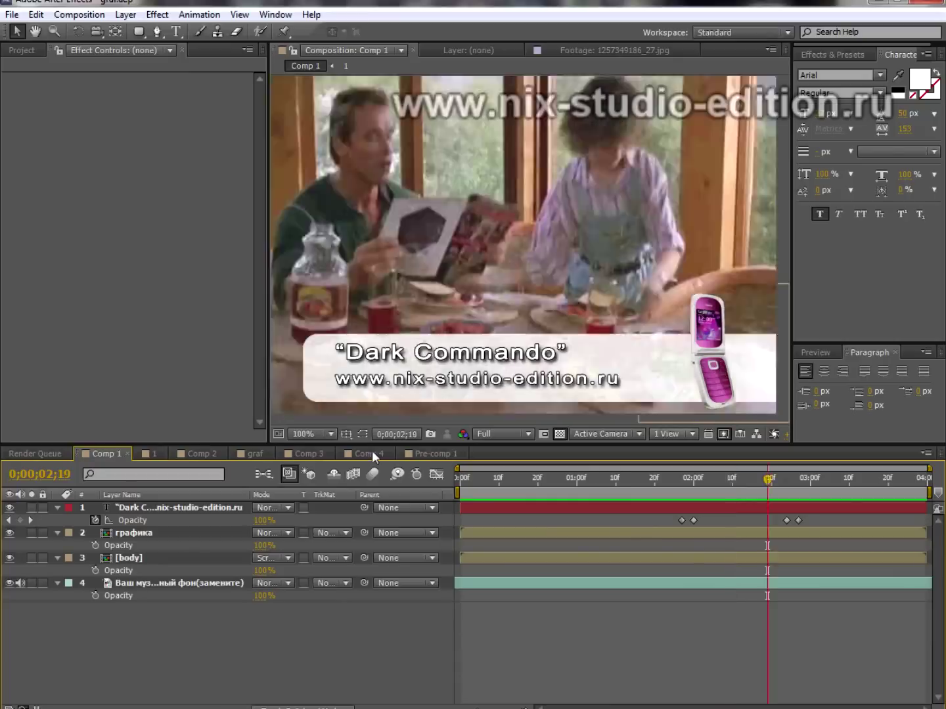
click(368, 454)
click(305, 455)
click(252, 454)
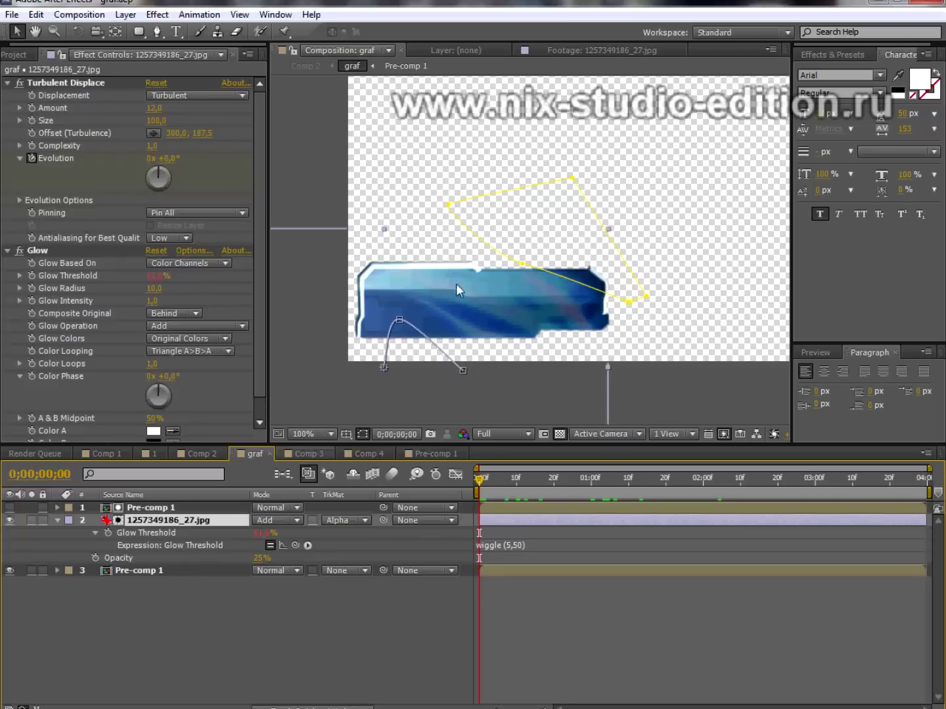
Back in Comp 2, play the title plate slide-in from the start and pan to centre the plate
drag(479, 487, 566, 488)
key(shift+comma)
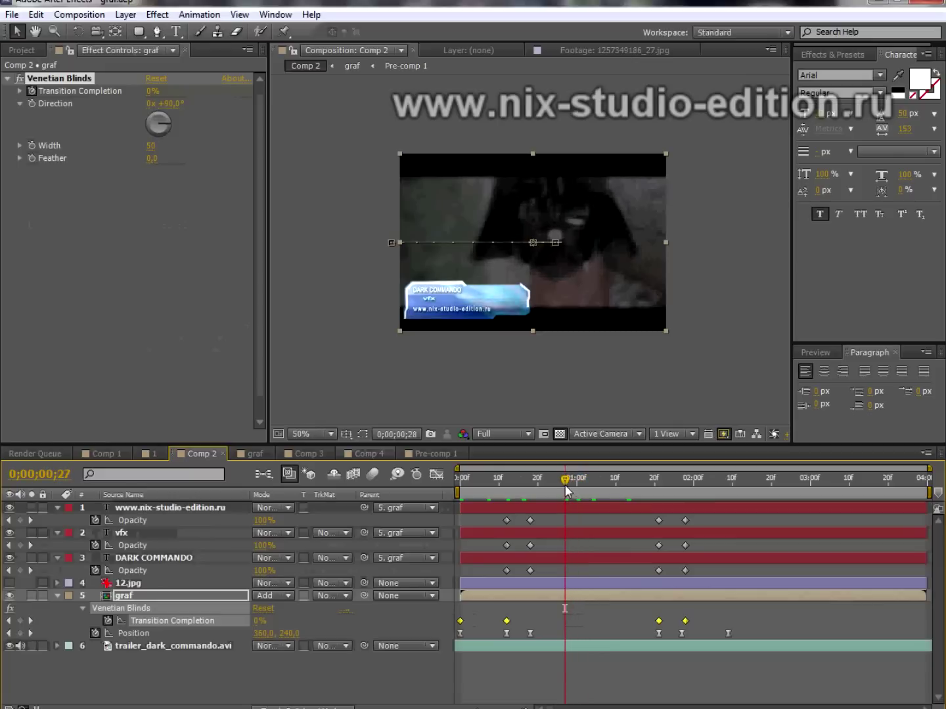
click(468, 479)
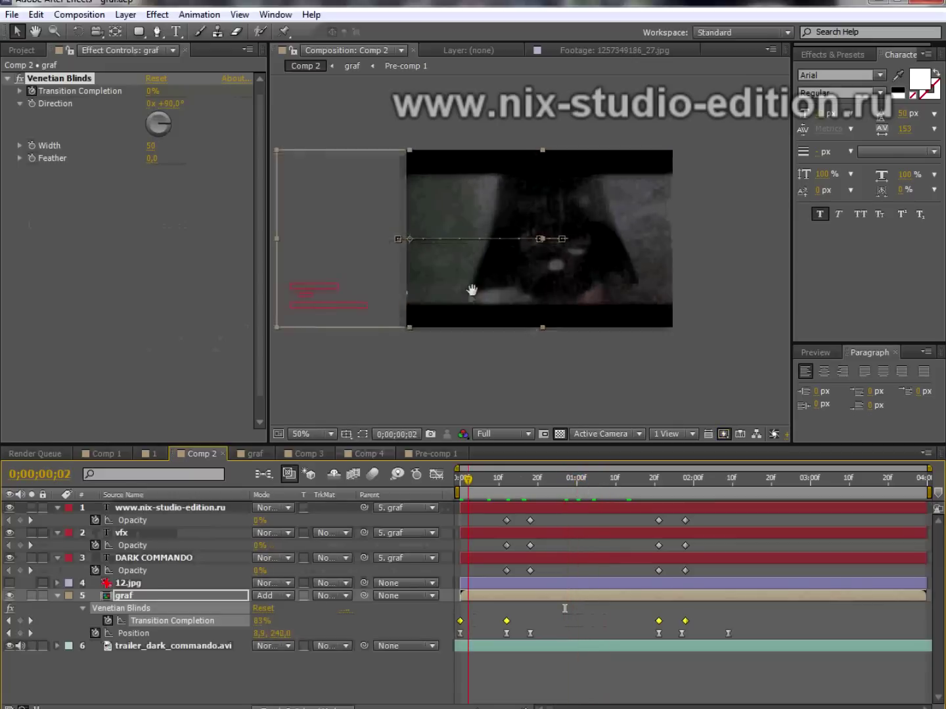
key(space)
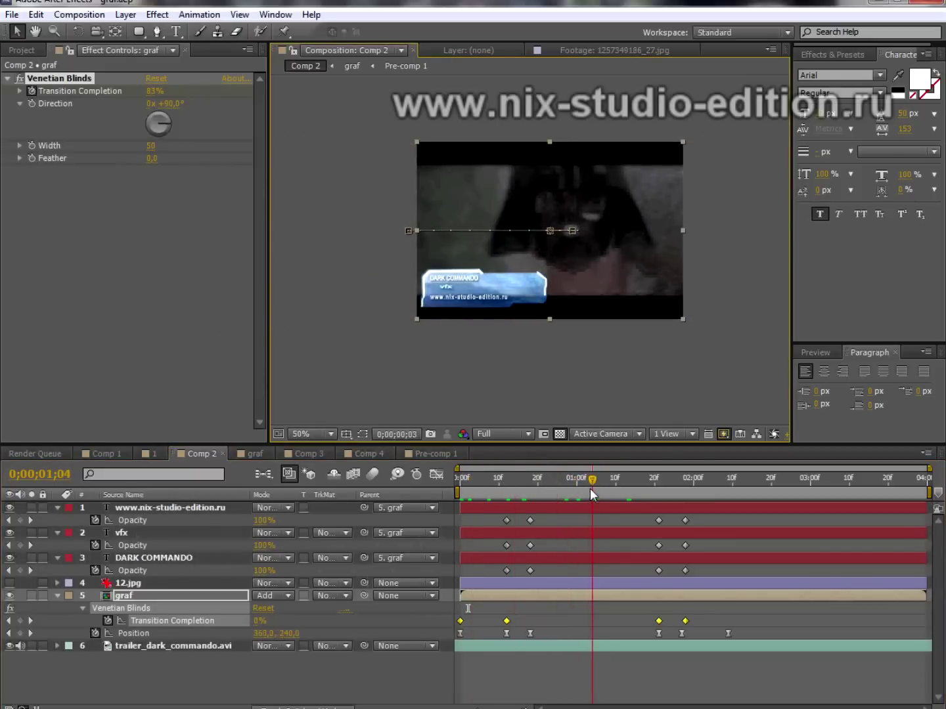
scroll(489, 297, up, 2)
drag(467, 326, 469, 327)
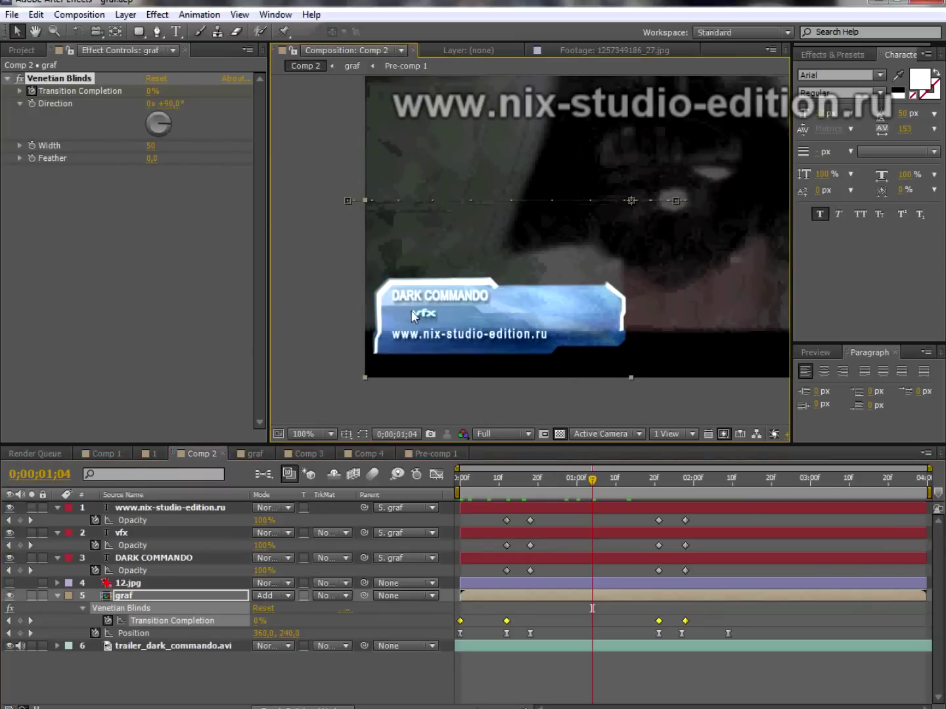
drag(327, 281, 302, 286)
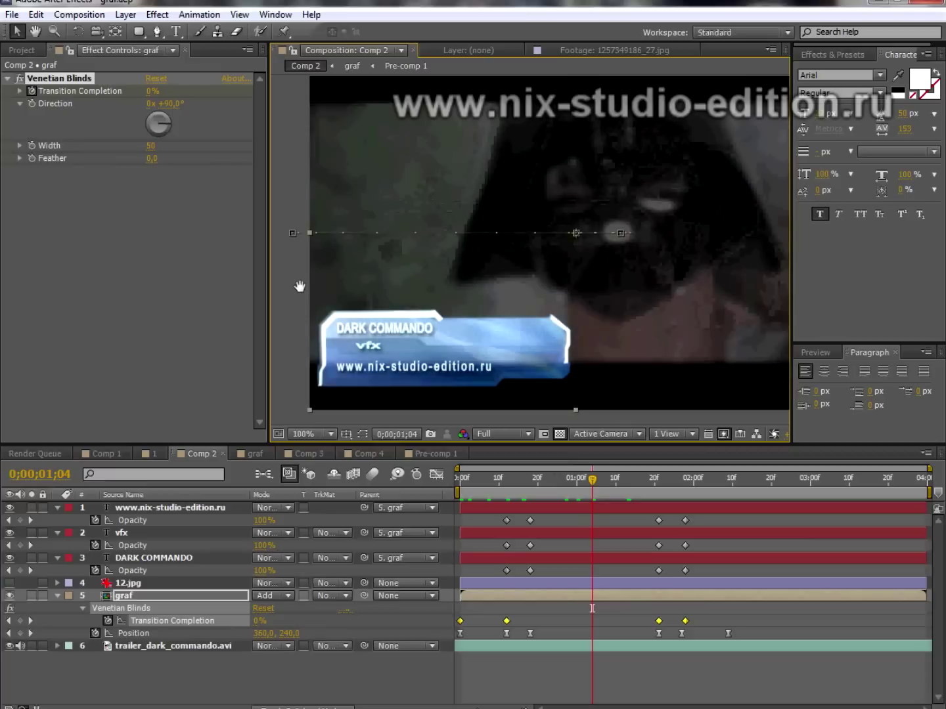